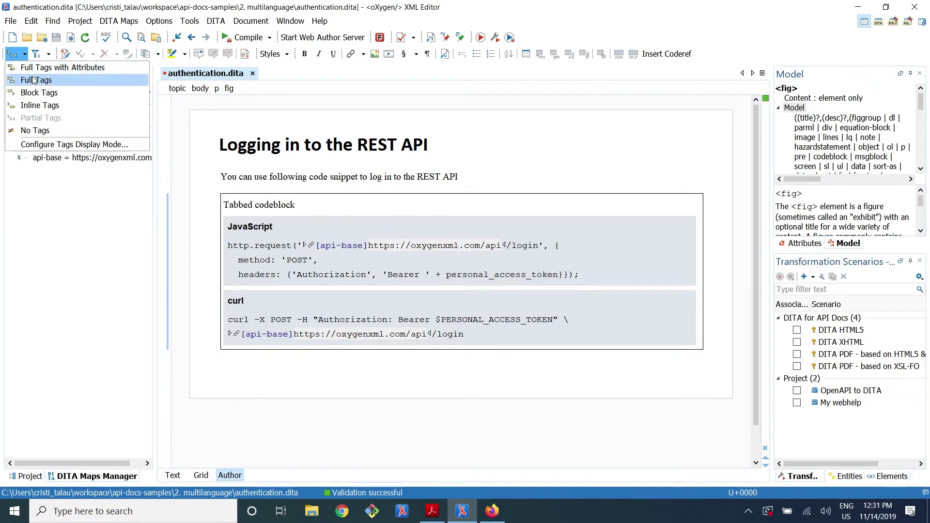
# Switch the topic to Full Tags display mode and dock the DITA Maps Manager on the left
pyautogui.click(35, 81)
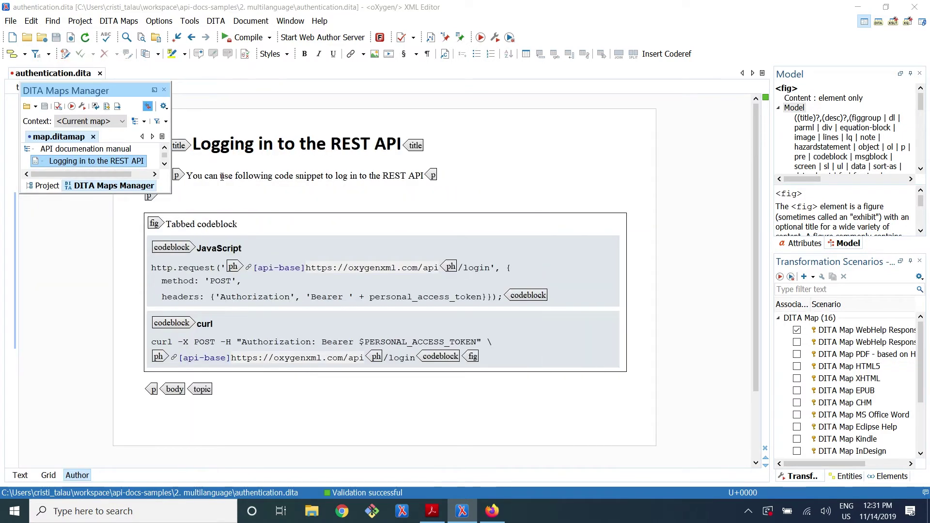
pyautogui.doubleClick(76, 76)
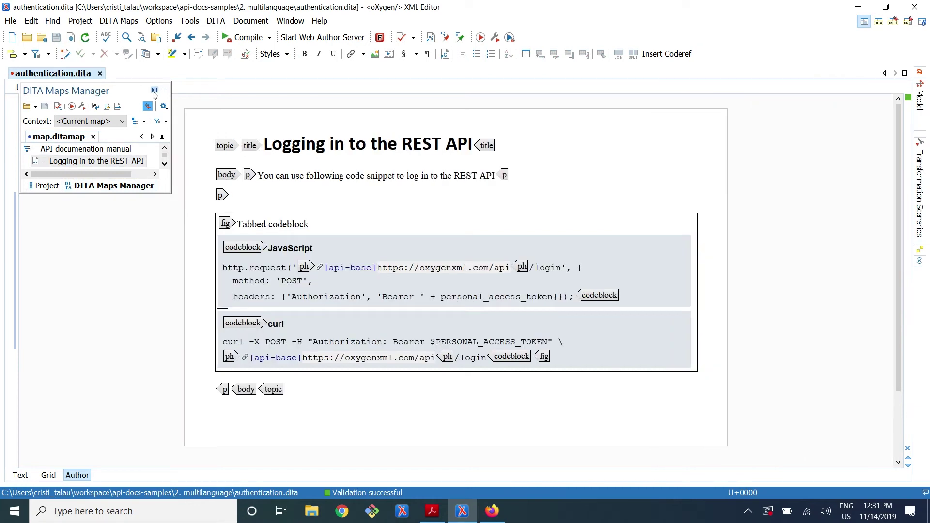
pyautogui.click(154, 91)
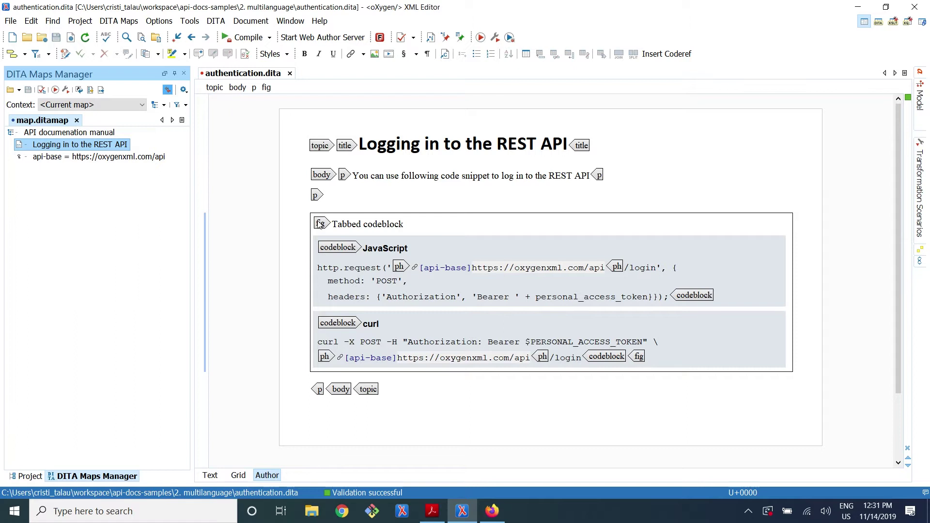
# Set the JavaScript codeblock's outputclass to language-javascript, then check the curl codeblock and select the map root
pyautogui.click(335, 248)
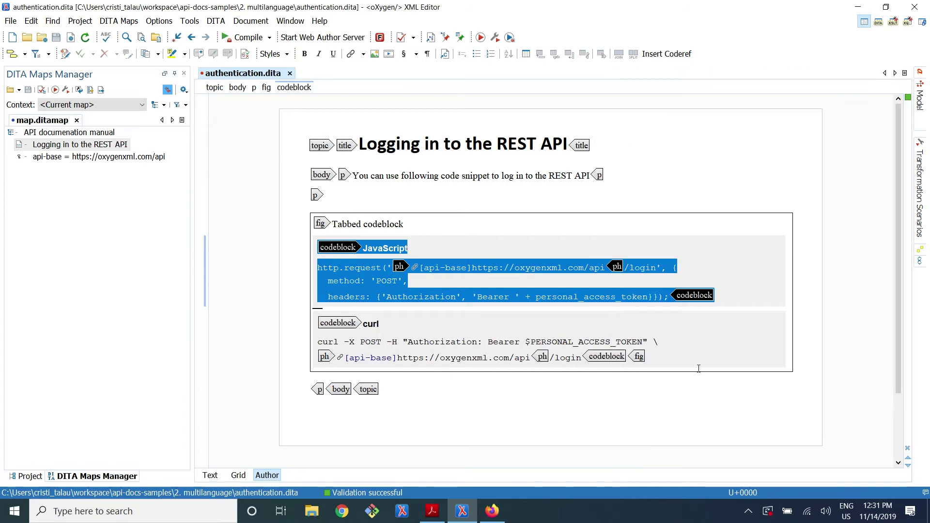
pyautogui.moveTo(920, 89)
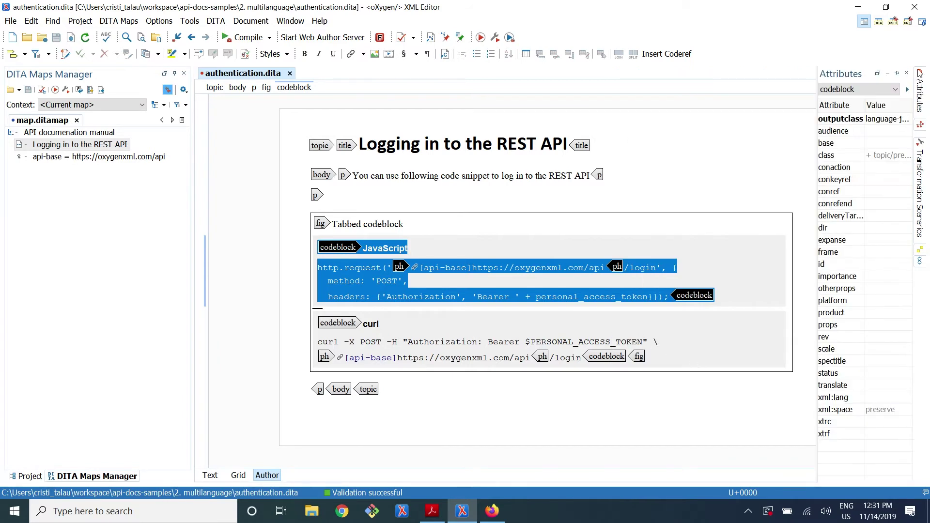
pyautogui.click(891, 119)
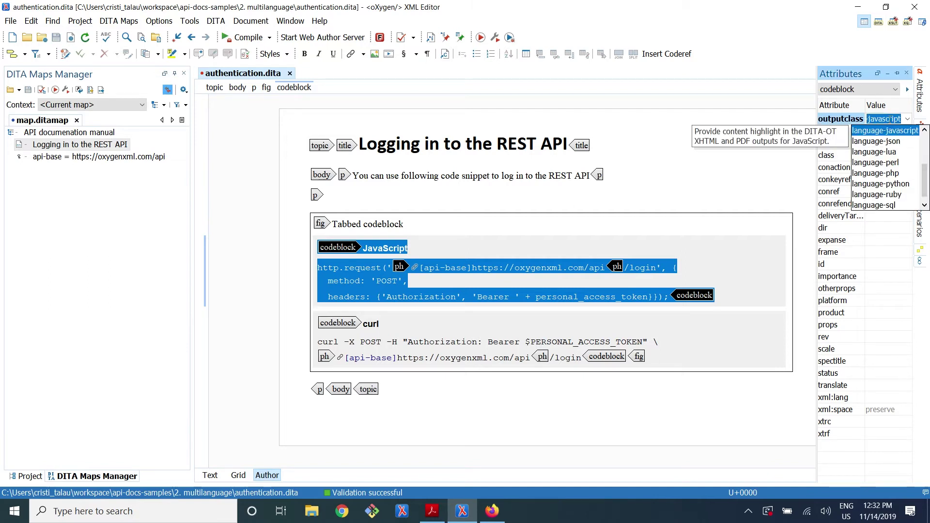
pyautogui.press('Return')
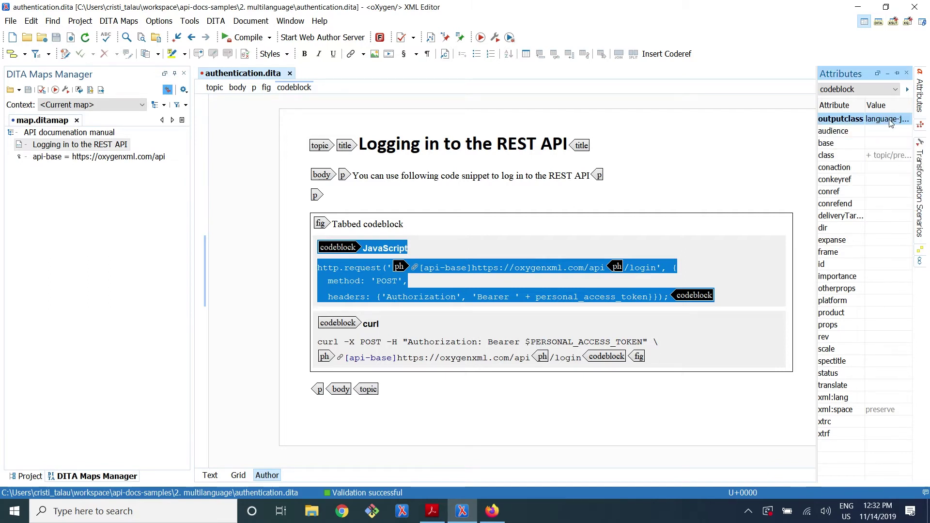
pyautogui.click(621, 341)
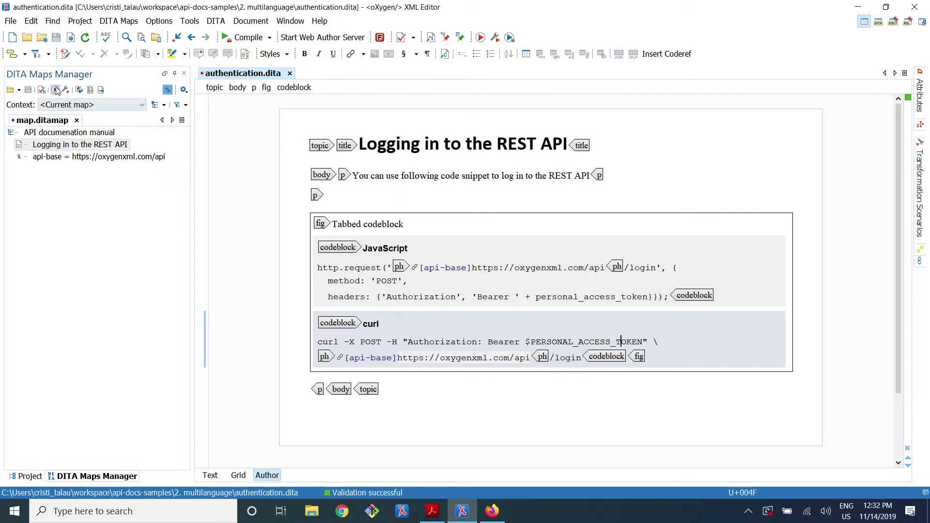
pyautogui.click(62, 133)
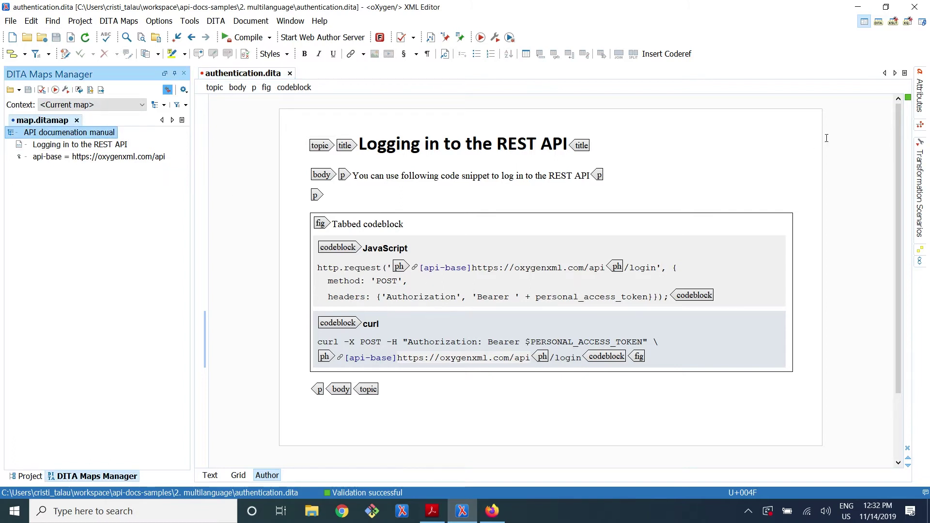
# Run the DITA Map WebHelp Responsive transformation on the map, then show the Project view
pyautogui.click(926, 159)
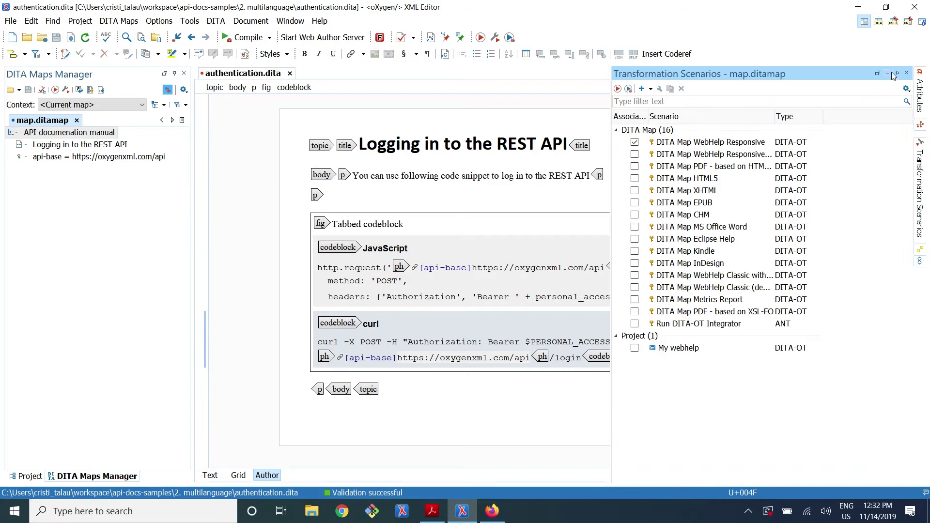
pyautogui.click(897, 73)
pyautogui.doubleClick(823, 143)
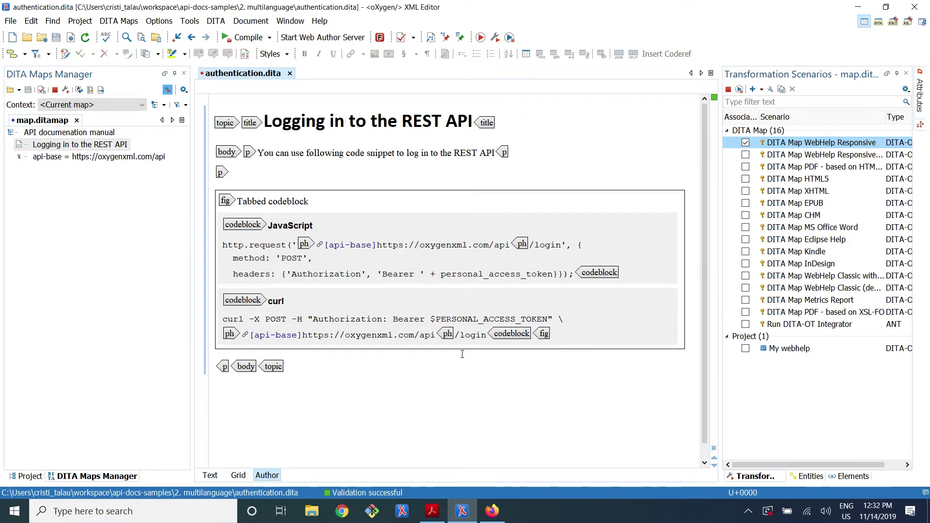
pyautogui.moveTo(462, 520)
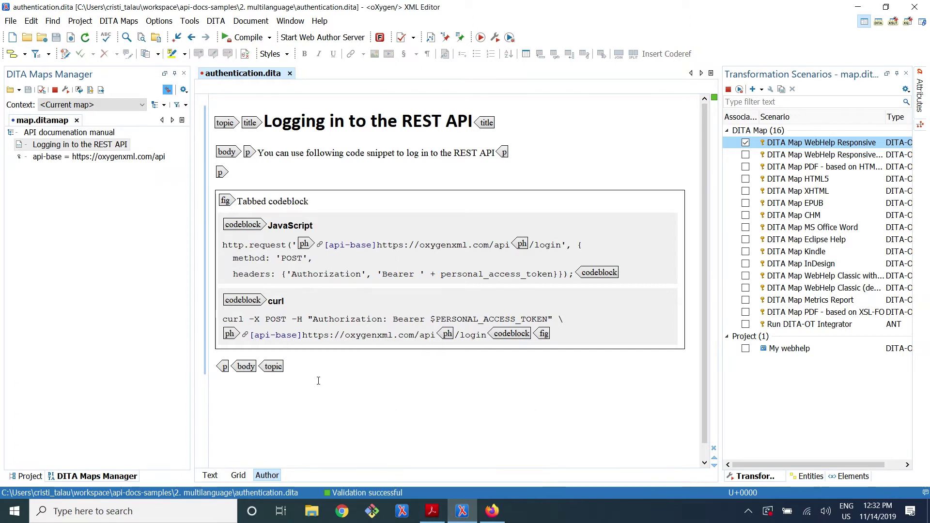
pyautogui.click(22, 477)
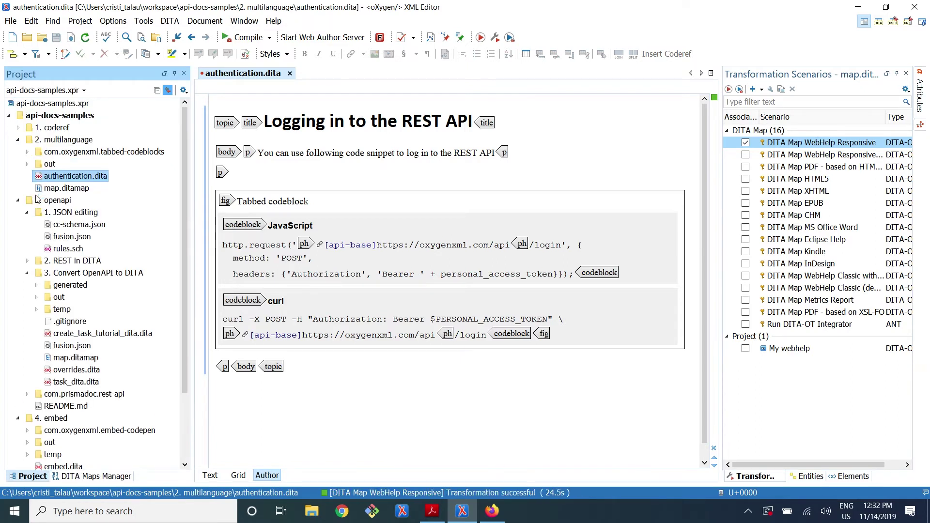
# Open the generated out/webhelp-responsive index.html in a new Firefox tab
pyautogui.click(27, 163)
pyautogui.press('Up')
pyautogui.press('Up')
pyautogui.press('Right')
pyautogui.press('Down')
pyautogui.press('Down')
pyautogui.press('Down')
pyautogui.press('Down')
pyautogui.press('Down')
pyautogui.press('Down')
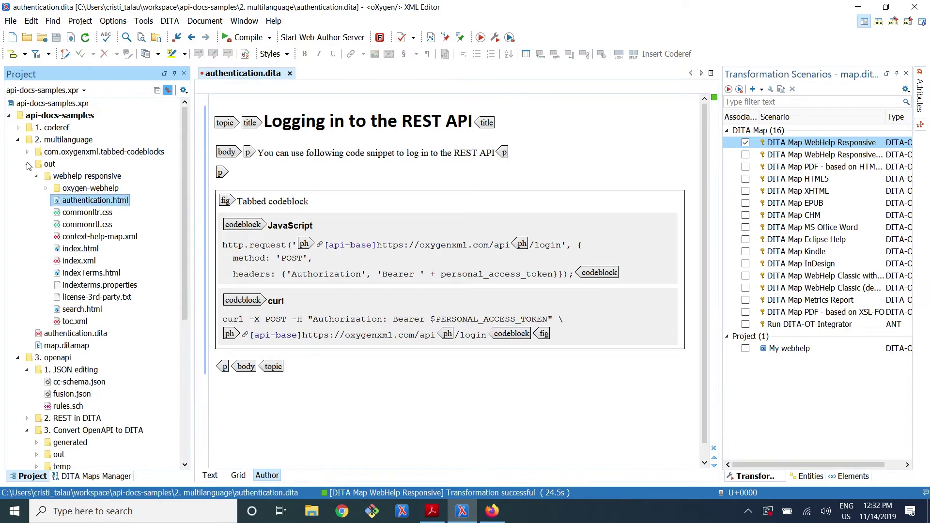
pyautogui.press('Return')
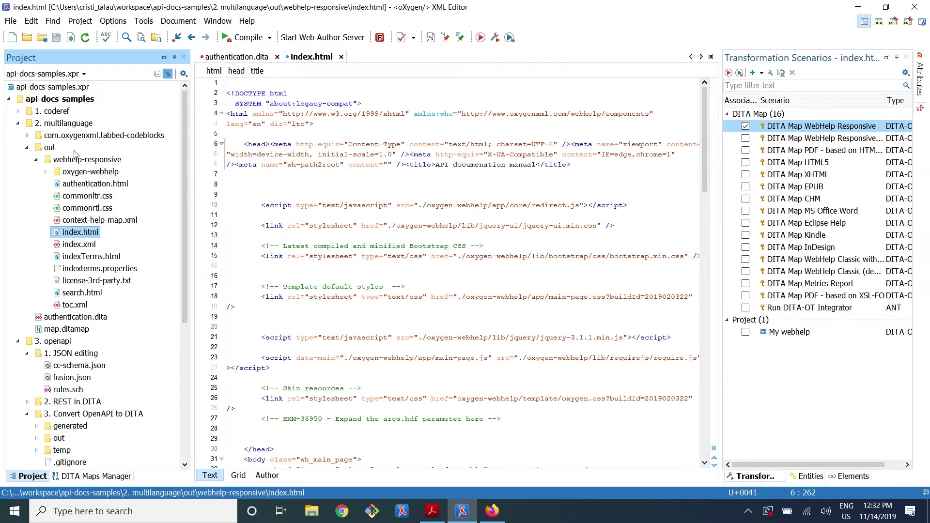
pyautogui.moveTo(65, 236); pyautogui.dragTo(357, 392)
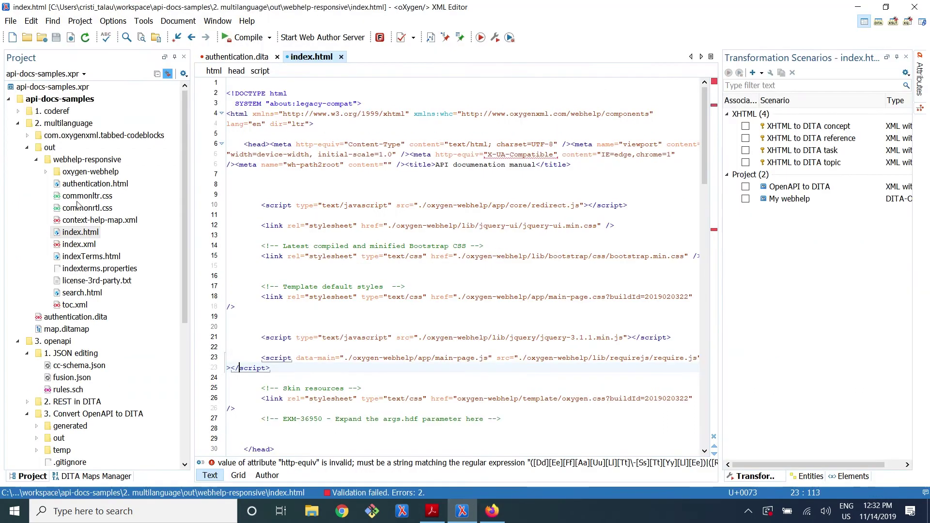
pyautogui.moveTo(289, 219); pyautogui.dragTo(290, 219)
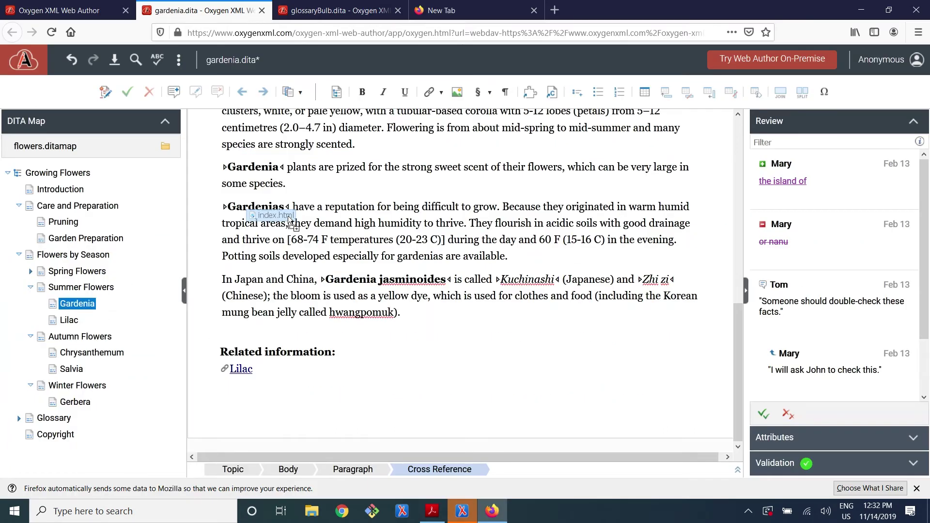
pyautogui.moveTo(358, 204); pyautogui.dragTo(469, 8)
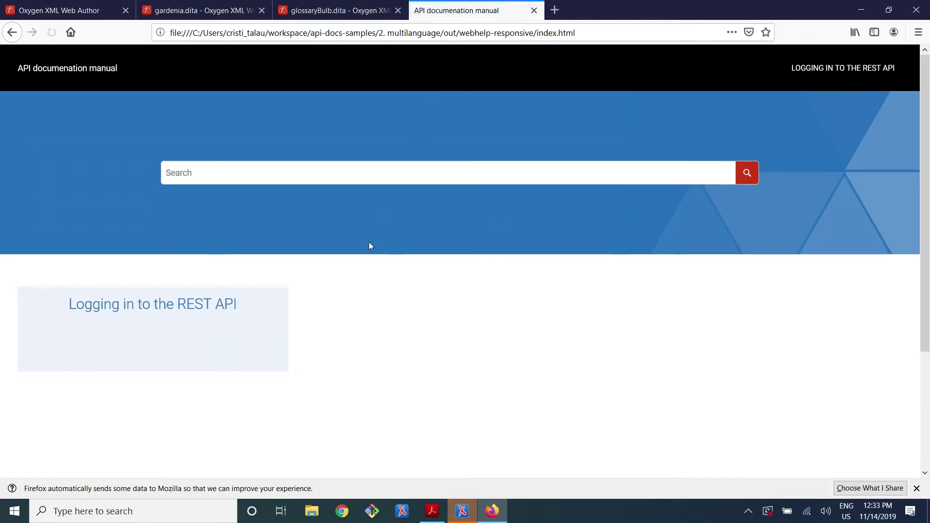
# Open the Logging in to the REST API page, toggle its JavaScript and Bash snippets, then switch to Acrobat Reader
pyautogui.click(190, 309)
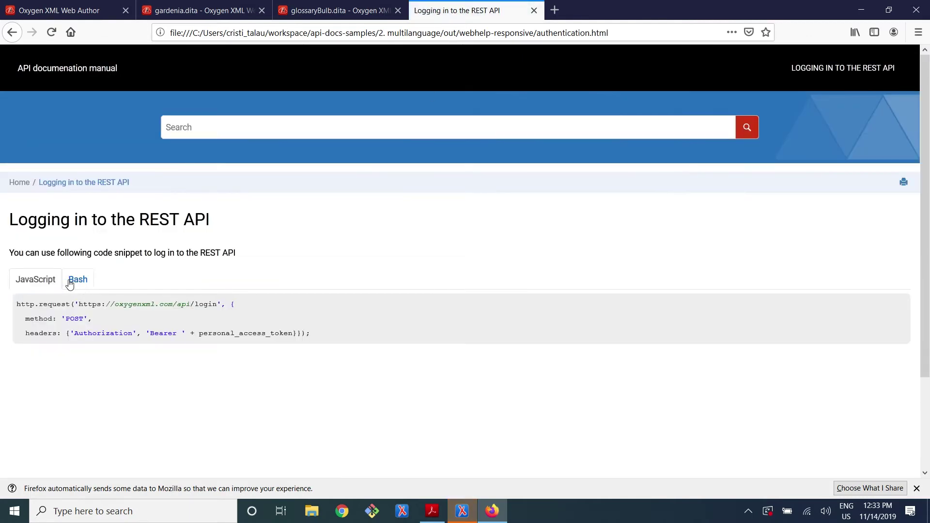
pyautogui.click(69, 284)
pyautogui.click(35, 283)
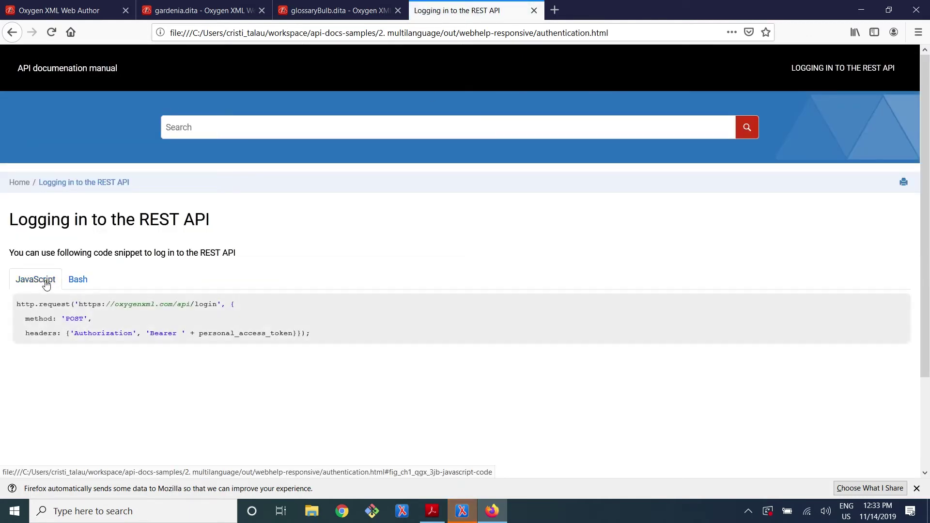
pyautogui.click(76, 282)
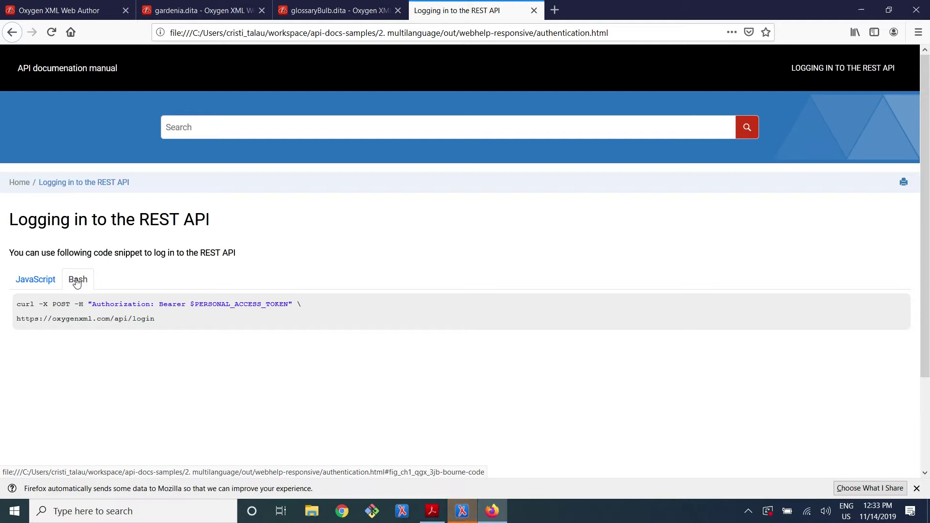
pyautogui.hotkey('alt', 'Tab')
pyautogui.press('Tab')
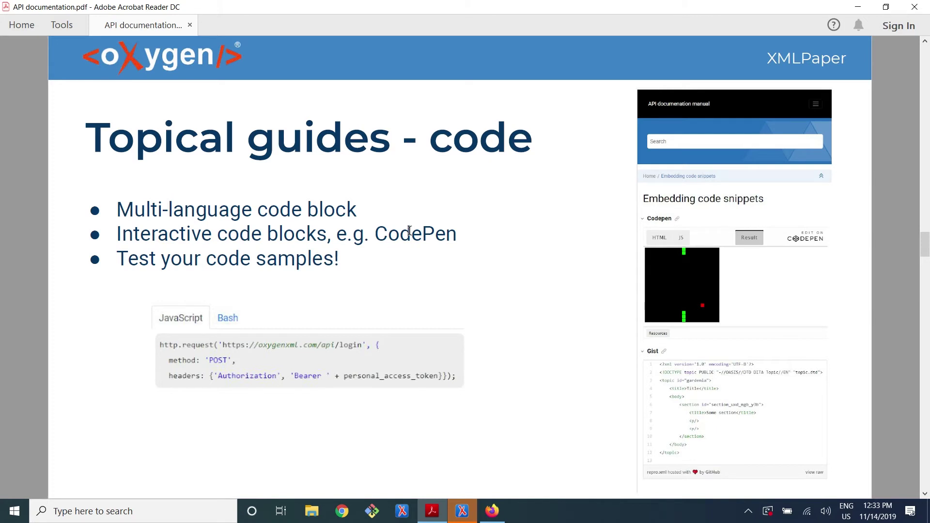
# Back in oXygen, collapse the multilanguage out folder and scroll down to the 4. embed folder
pyautogui.hotkey('alt', 'Tab')
pyautogui.hotkey('alt', 'Tab')
pyautogui.hotkey('alt', 'Tab')
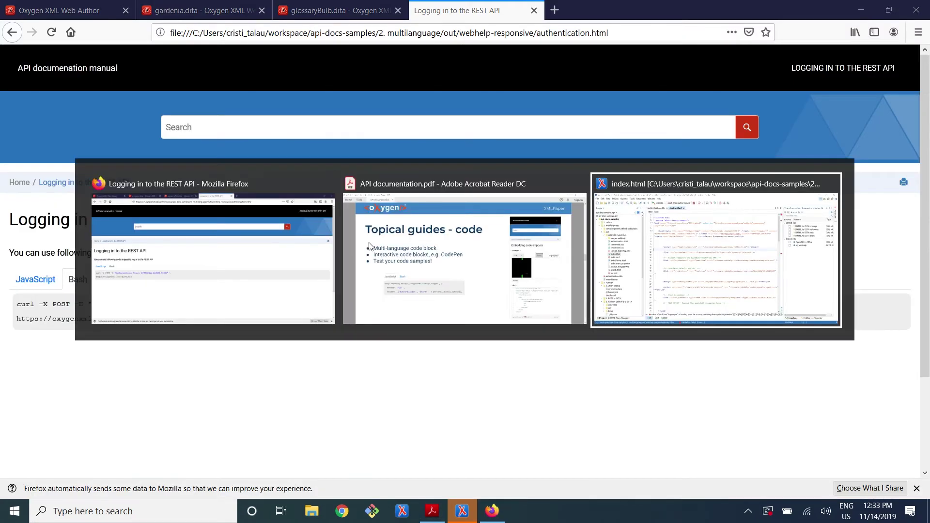
pyautogui.click(27, 147)
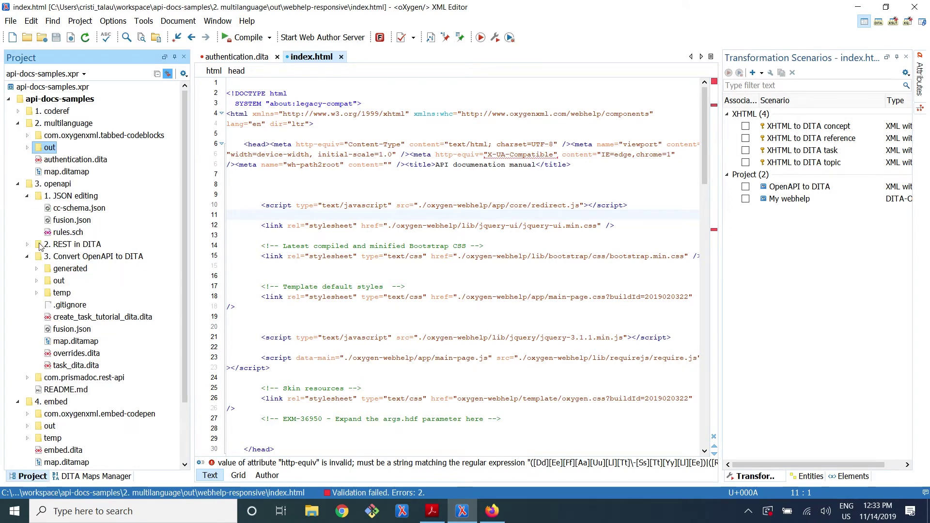
pyautogui.scroll(-2, 40, 411)
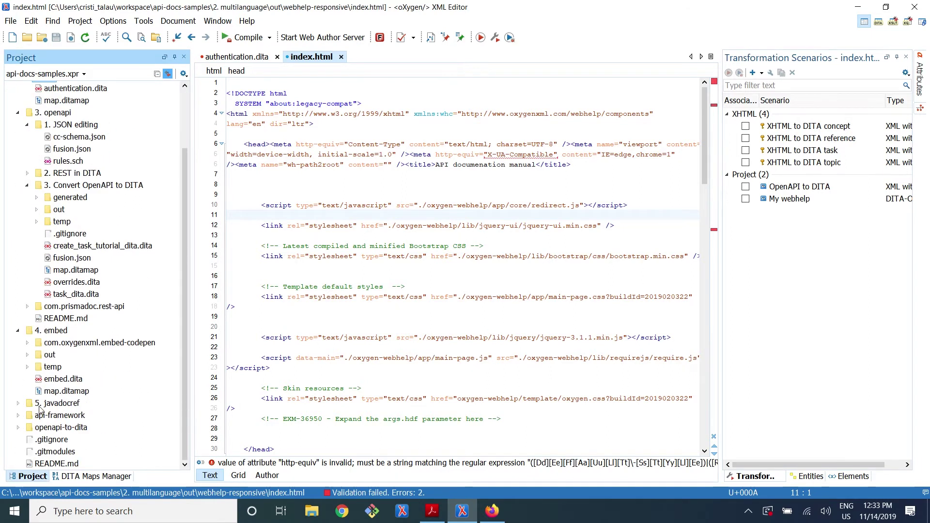
# Open embed.dita, start the Web Author server in testing mode and copy its local URL
pyautogui.click(62, 379)
pyautogui.doubleClick(62, 379)
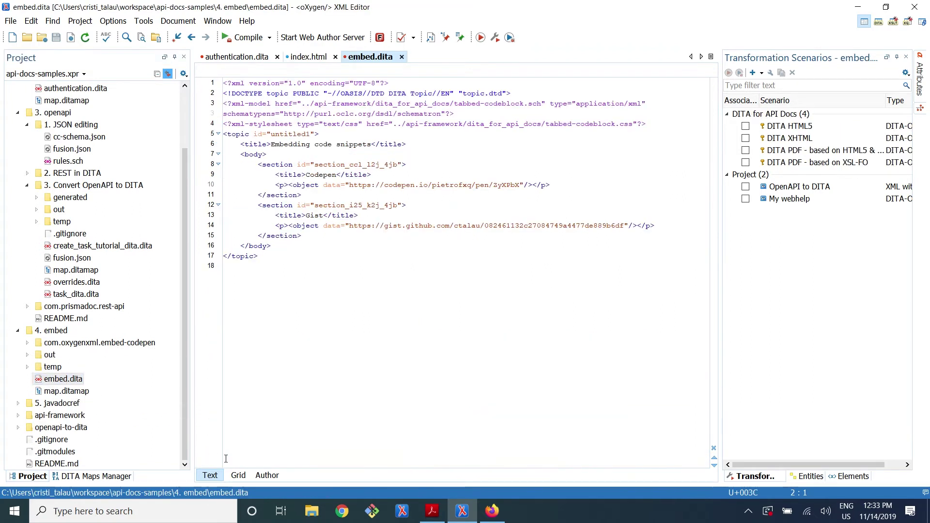
pyautogui.click(300, 38)
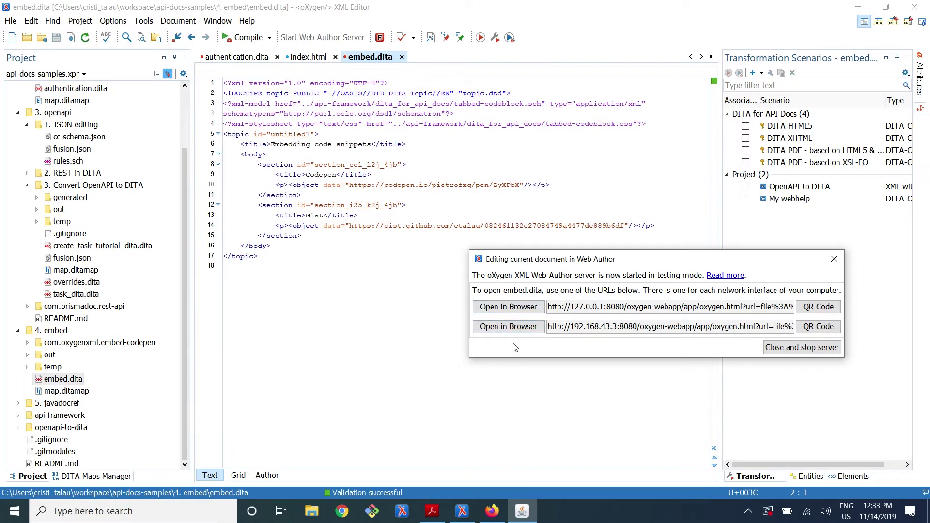
pyautogui.click(515, 310)
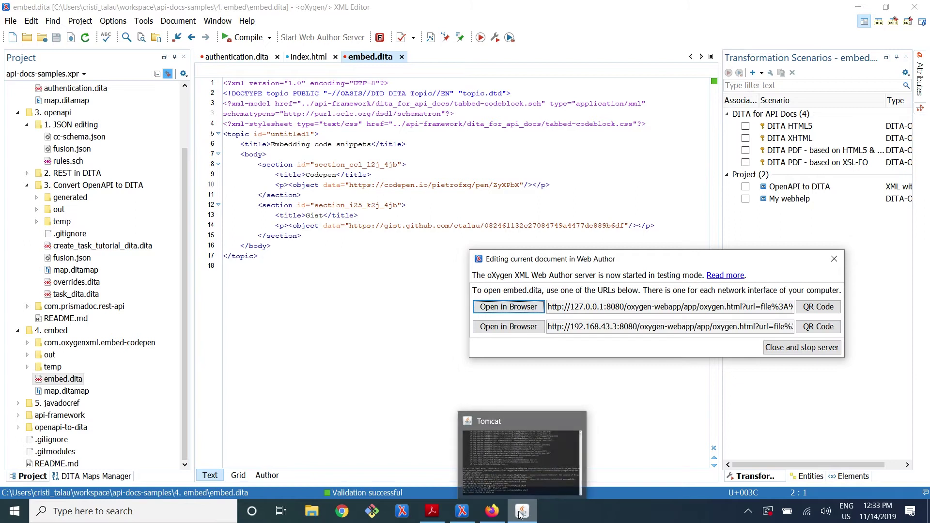
pyautogui.doubleClick(607, 304)
pyautogui.hotkey('ctrl', 'a')
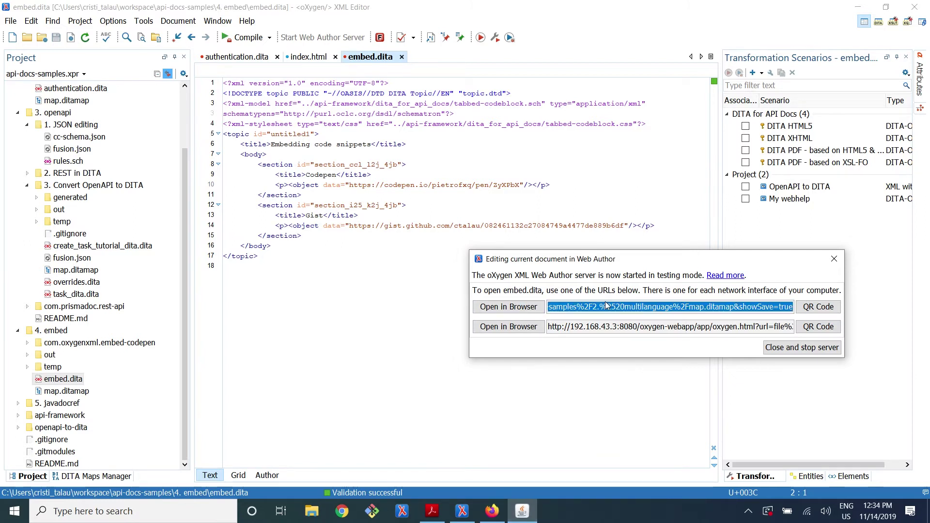
pyautogui.click(492, 515)
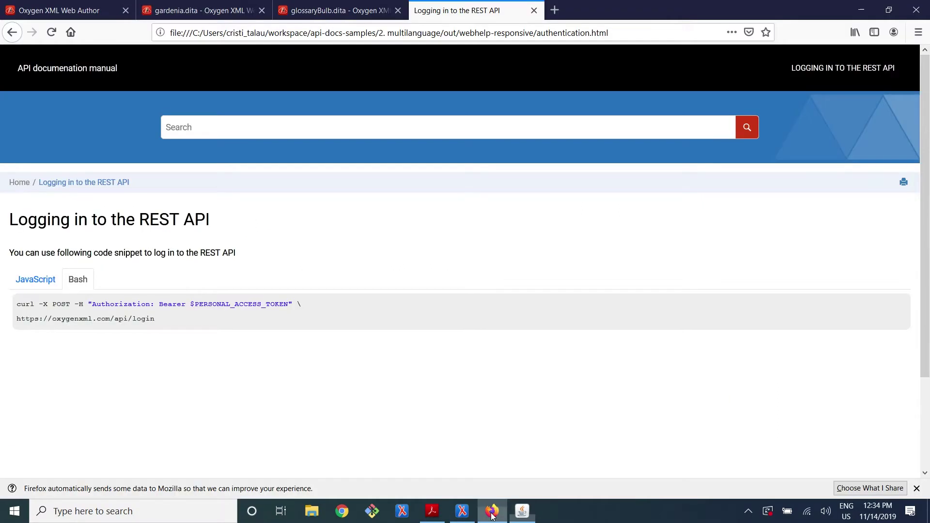
# Load the copied Web Author URL in a new Firefox tab and dismiss the data-sharing notice
pyautogui.hotkey('ctrl', 't')
pyautogui.hotkey('ctrl', 'v')
pyautogui.press('Return')
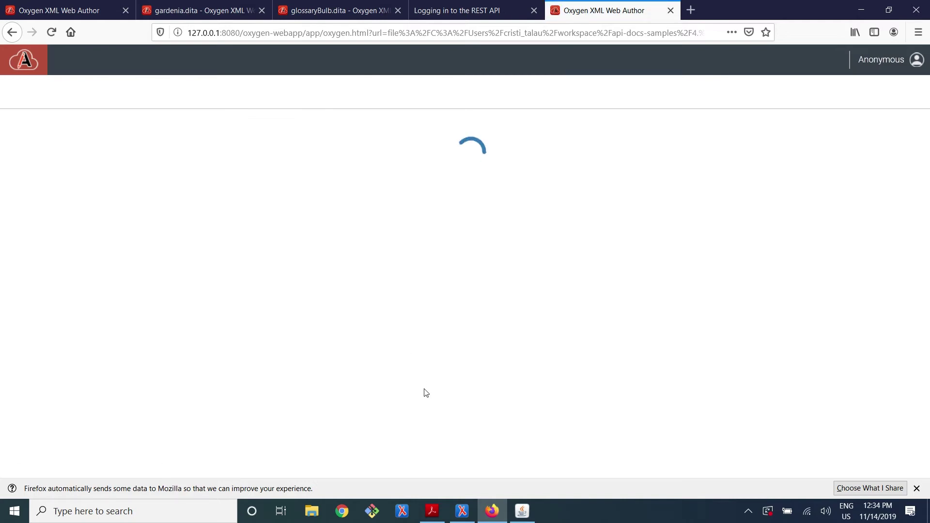
pyautogui.click(916, 488)
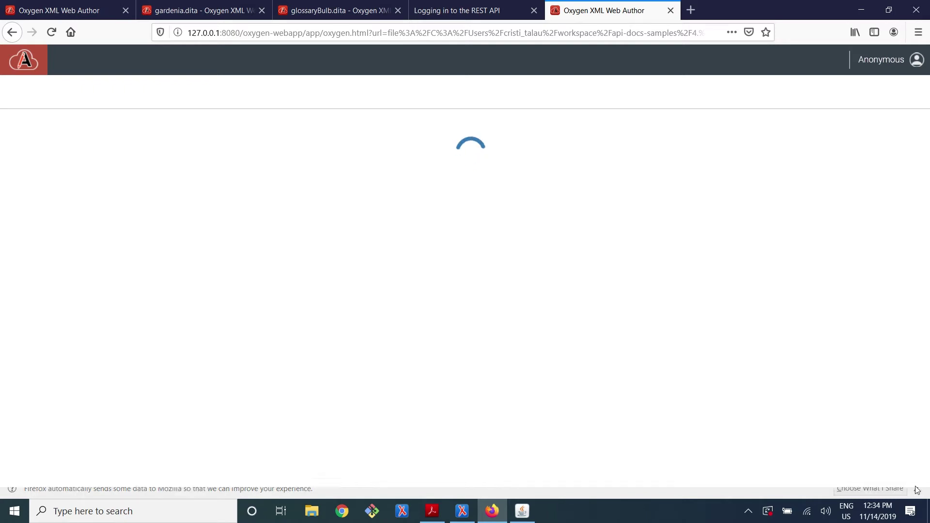
pyautogui.moveTo(492, 511)
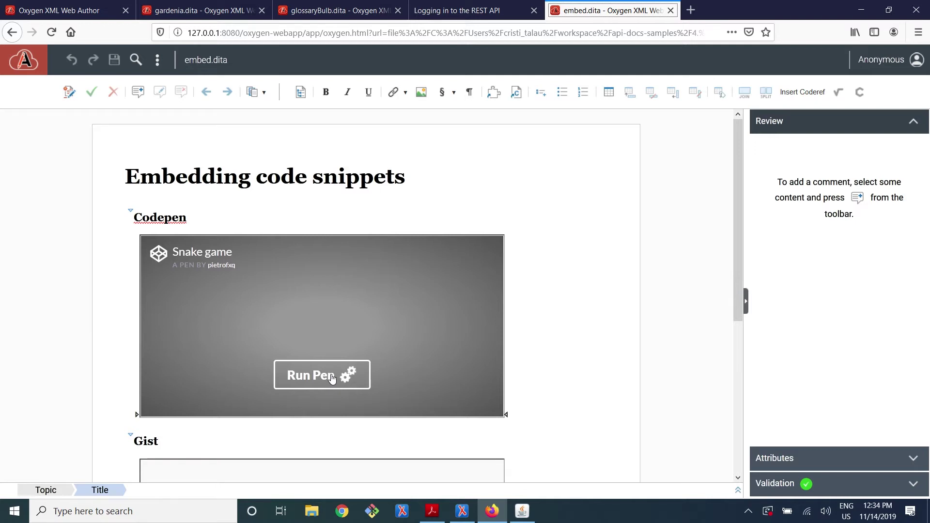
# Run the embedded Codepen snake game at 0.5× scale and steer it with the arrow keys
pyautogui.click(332, 377)
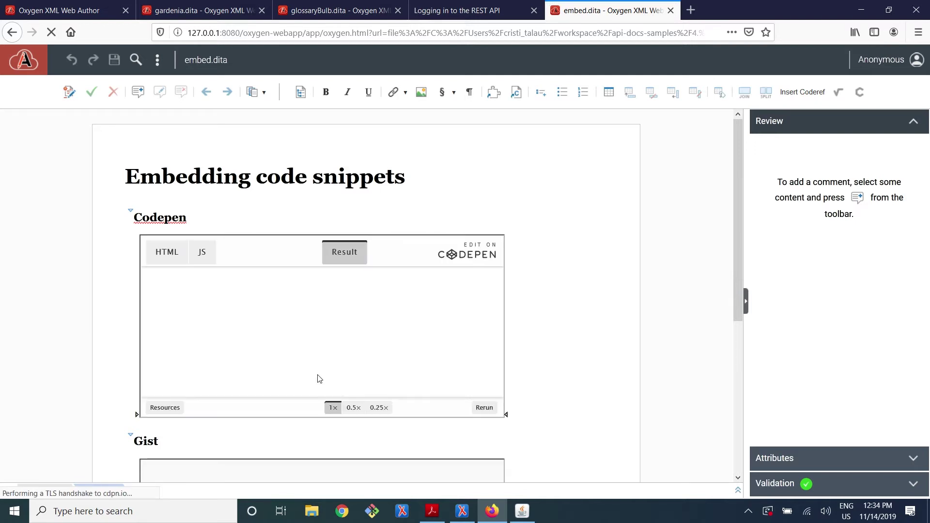
pyautogui.click(352, 408)
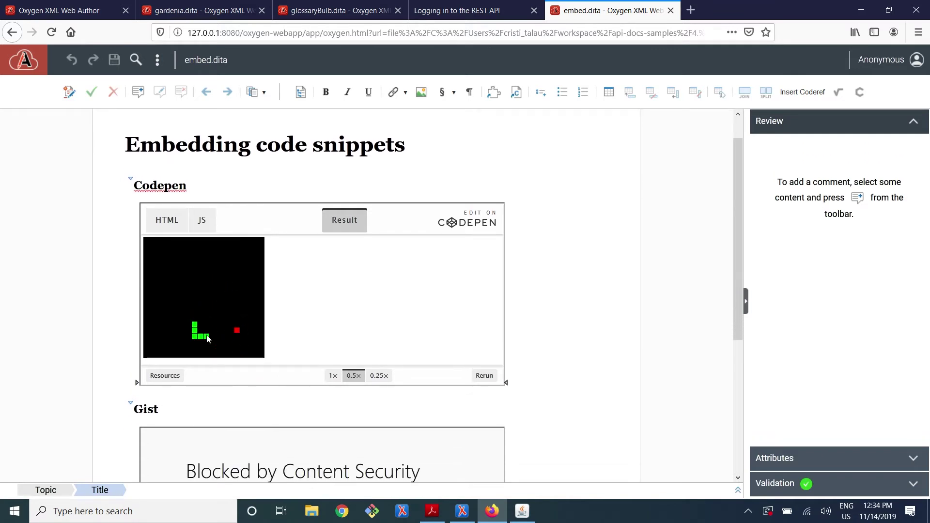
pyautogui.scroll(-2, 207, 338)
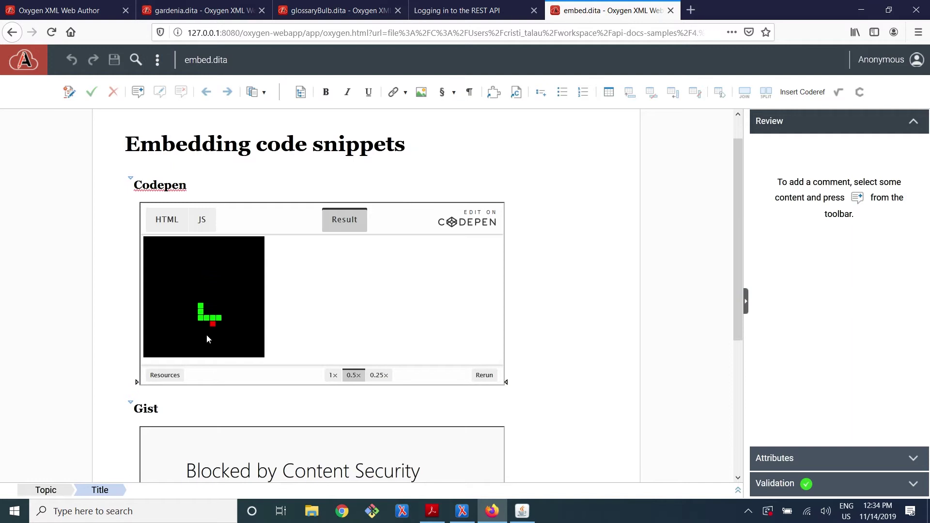
pyautogui.scroll(1, 207, 335)
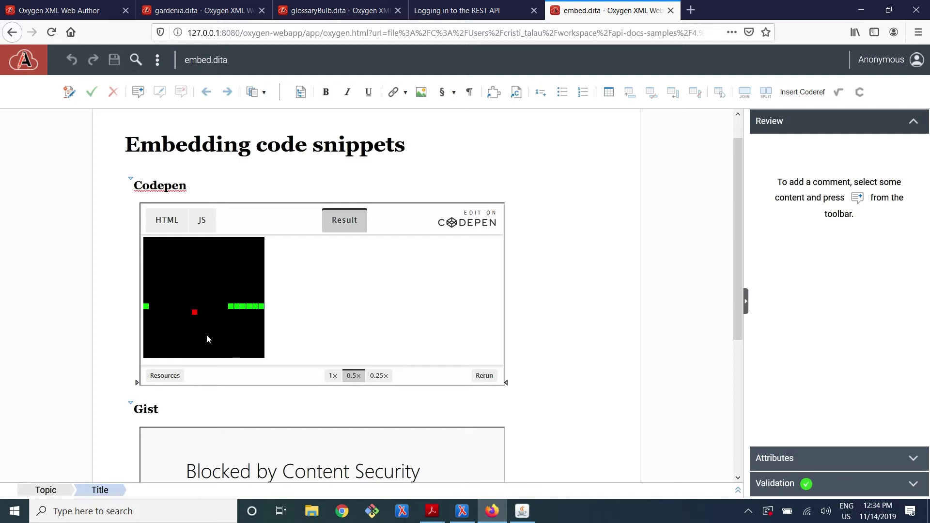
pyautogui.press('Up')
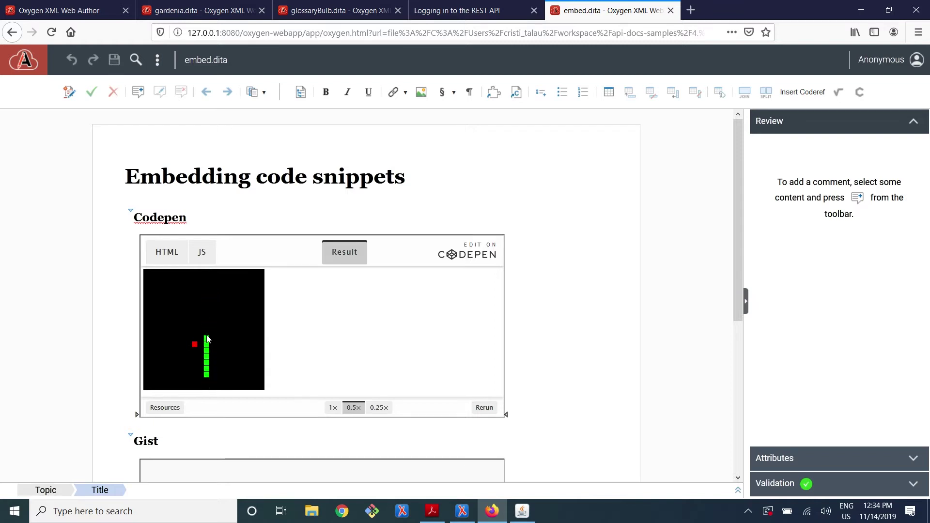
# In oXygen, expand out/webhelp-responsive and drag the generated index.html into the browser
pyautogui.hotkey('alt', 'Tab')
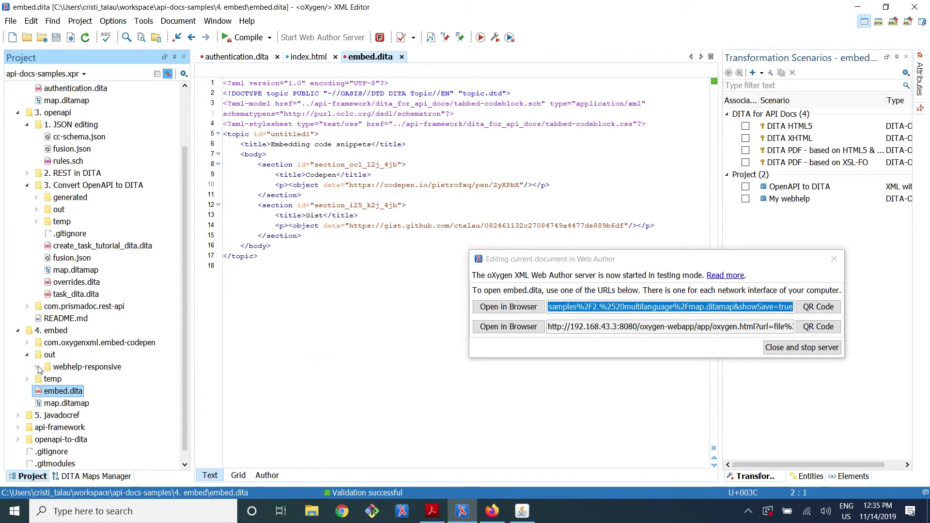
pyautogui.click(37, 366)
pyautogui.moveTo(78, 391); pyautogui.dragTo(705, 6)
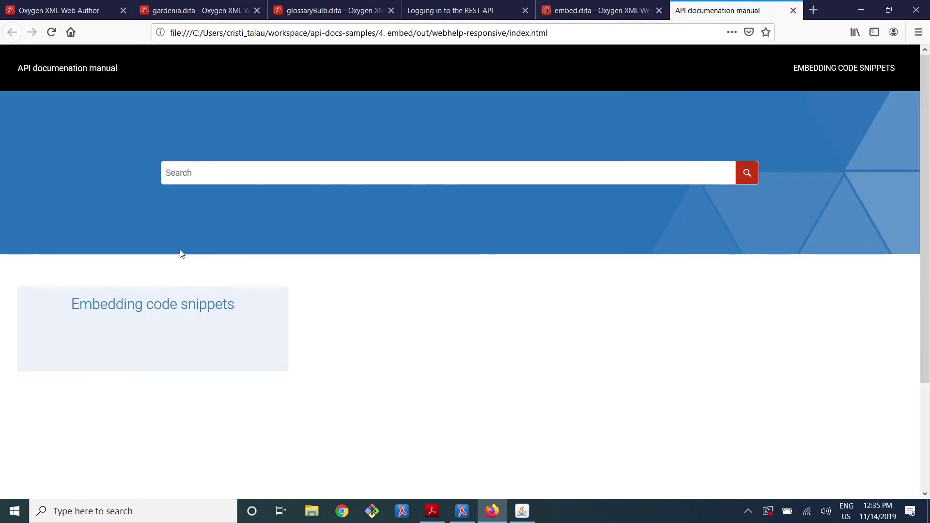
# Open the Embedding code snippets topic and scroll down to the repro.xml Gist below the Codepen embed
pyautogui.click(164, 308)
pyautogui.scroll(-5, 164, 311)
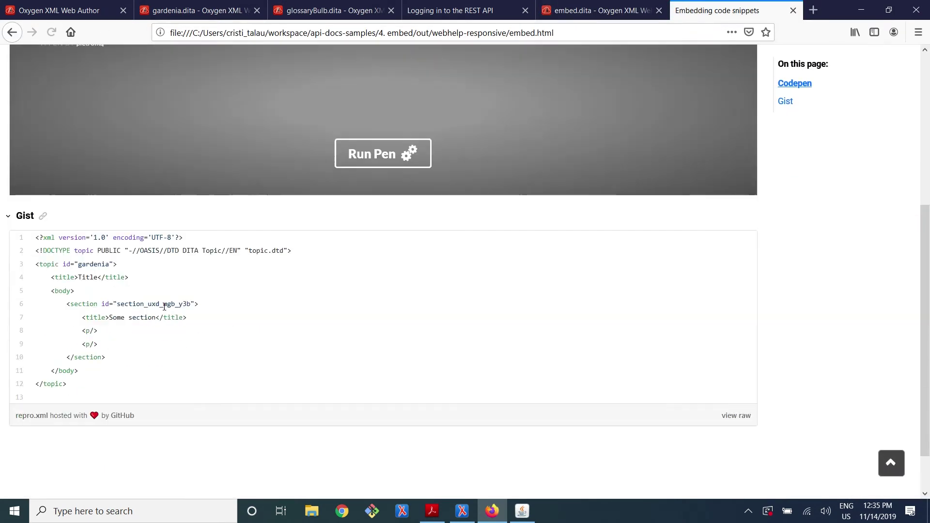
pyautogui.scroll(-5, 164, 310)
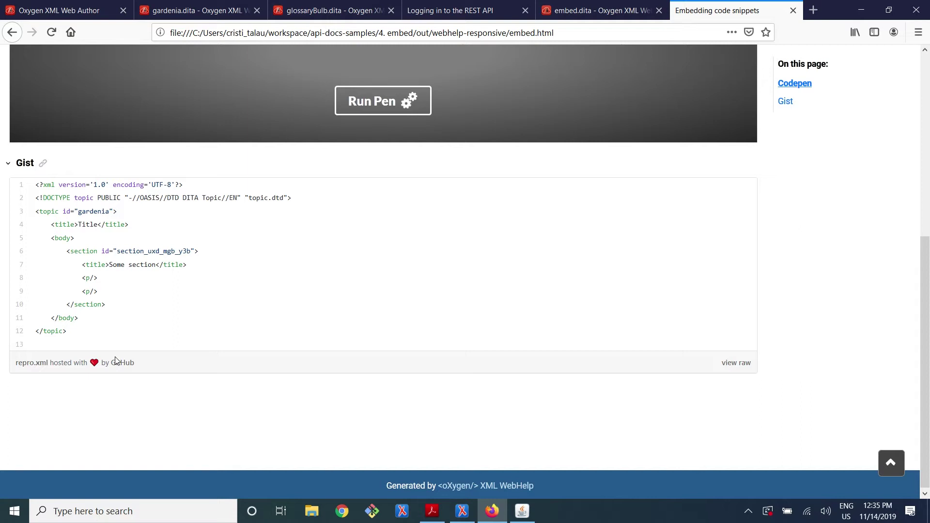
pyautogui.moveTo(463, 516)
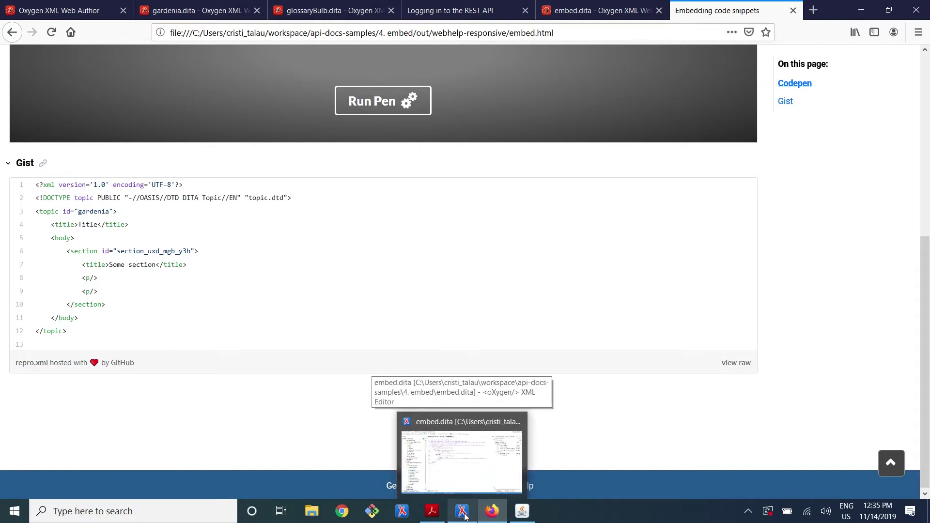
# Bring API documentation.pdf to the front in Acrobat Reader on the Topical guides - code slide
pyautogui.click(432, 511)
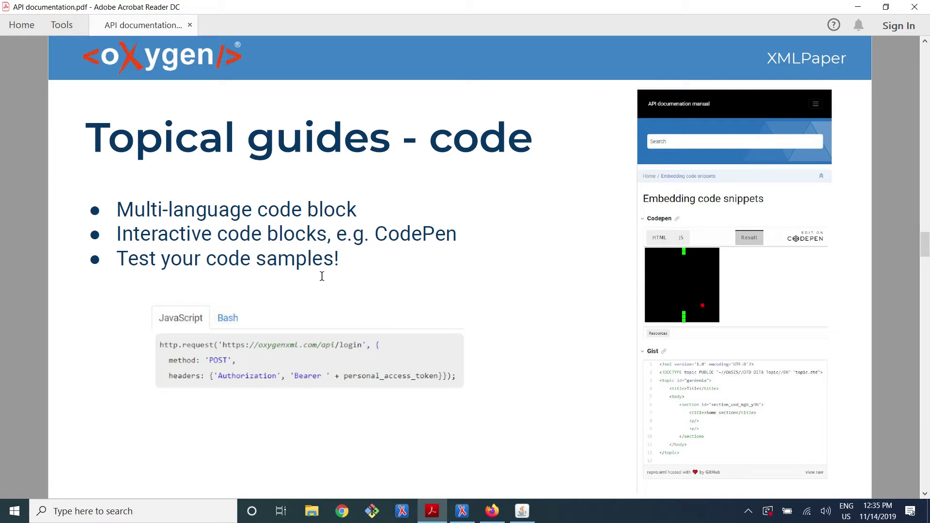
# Back in oXygen, open author-image-decorator.dita from 1. coderef > 1. original
pyautogui.click(461, 513)
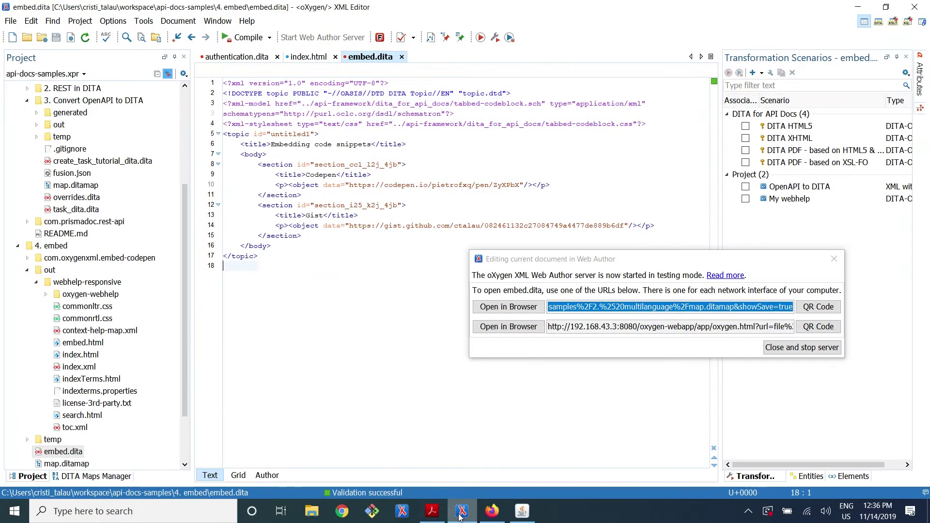
pyautogui.scroll(5, 39, 126)
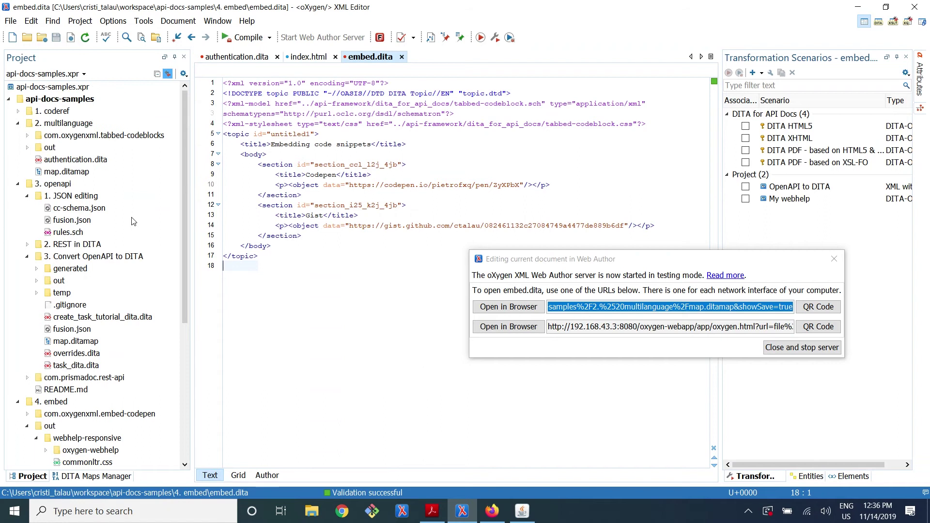
pyautogui.click(19, 111)
pyautogui.click(26, 123)
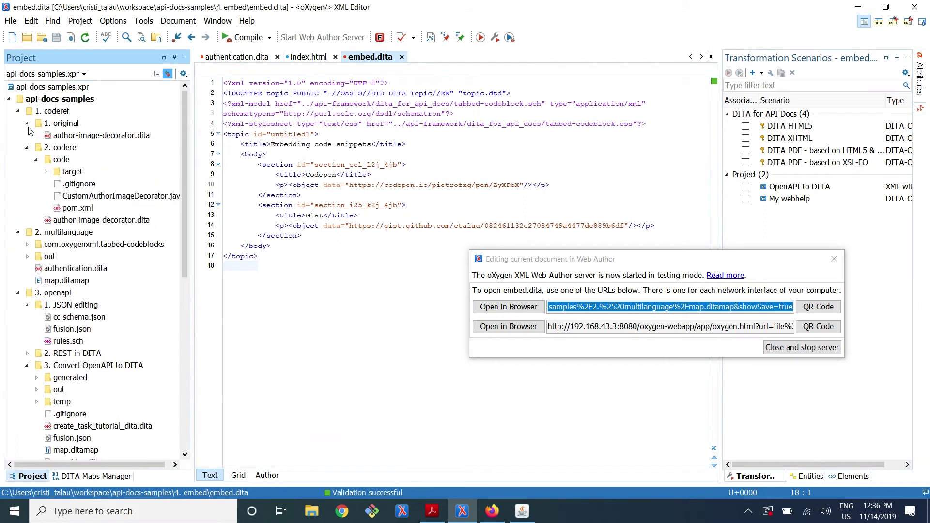
pyautogui.click(55, 137)
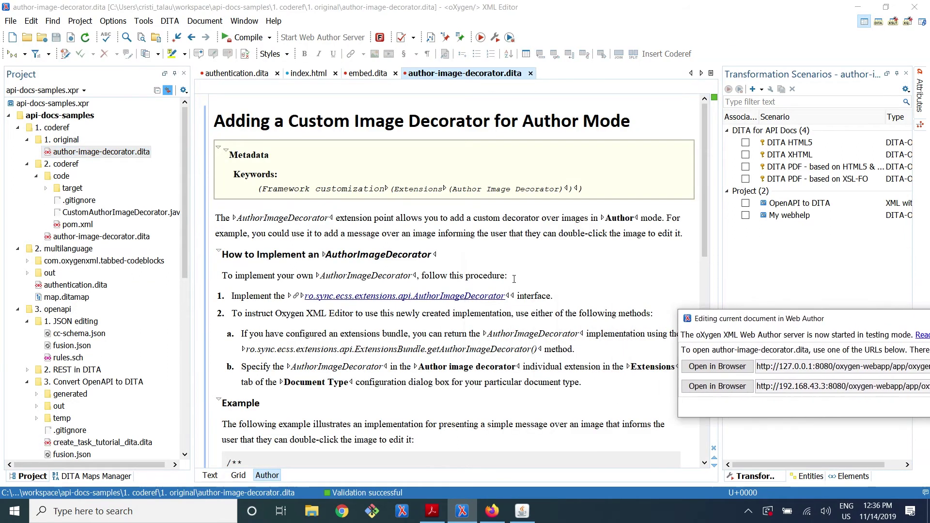
# Scroll through author-image-decorator.dita to its CustomAuthorImageDecorator example code
pyautogui.scroll(-10, 514, 279)
pyautogui.scroll(10, 315, 147)
pyautogui.scroll(-11, 360, 290)
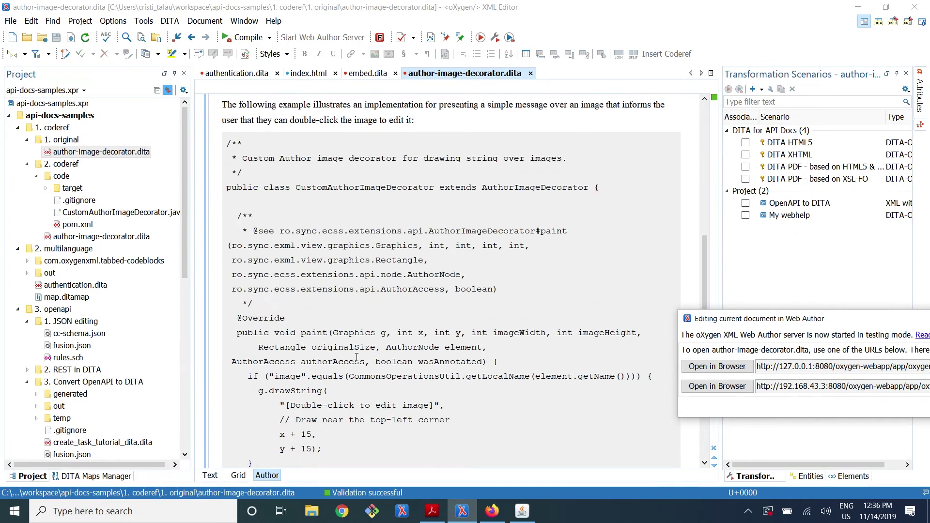
pyautogui.scroll(-2, 350, 332)
pyautogui.scroll(1, 349, 332)
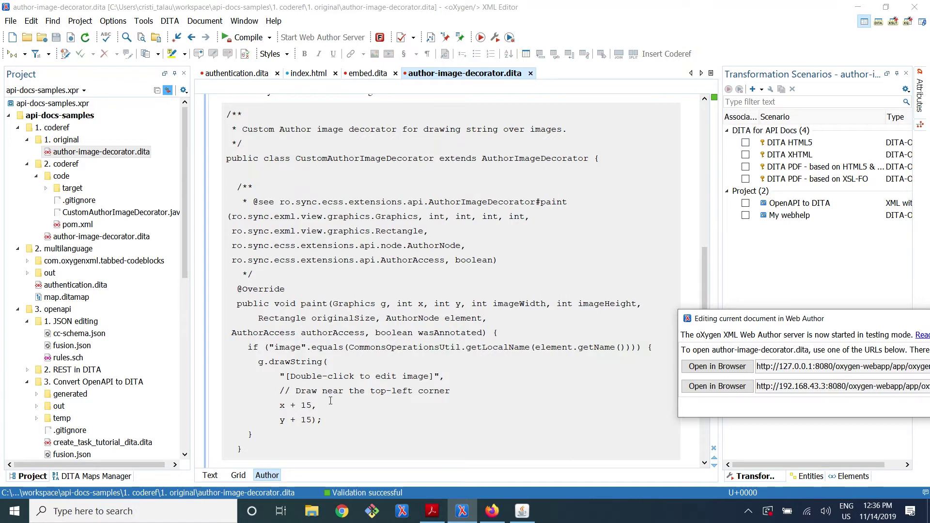
# Open 2. coderef/author-image-decorator.dita and switch the tag display to Block Tags
pyautogui.doubleClick(81, 237)
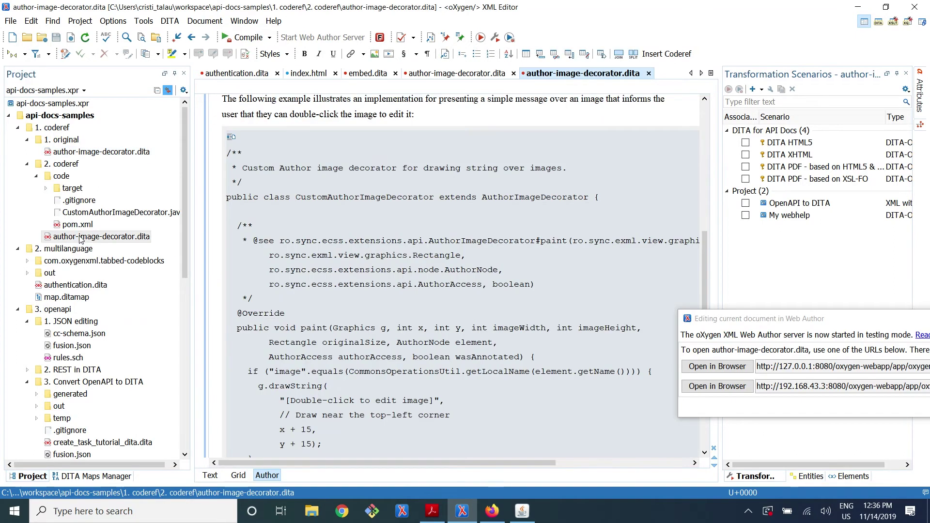
pyautogui.click(261, 140)
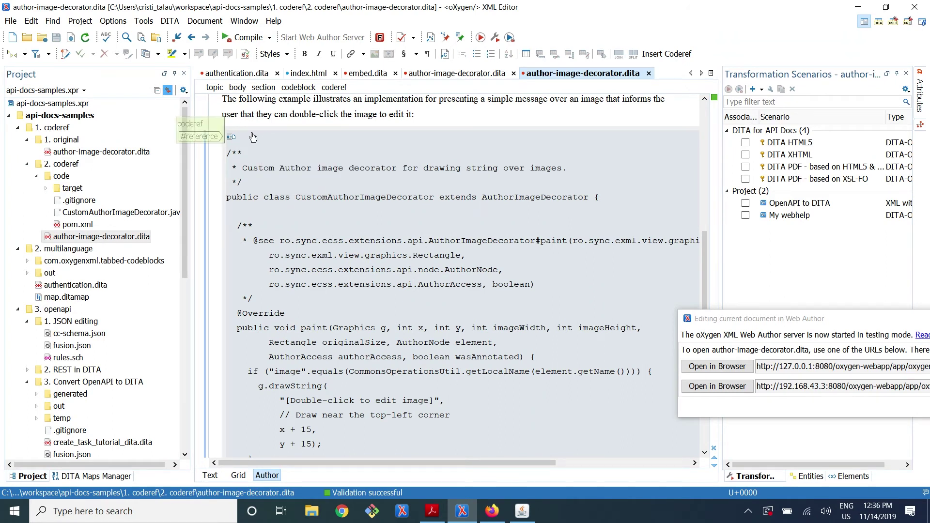
pyautogui.click(24, 54)
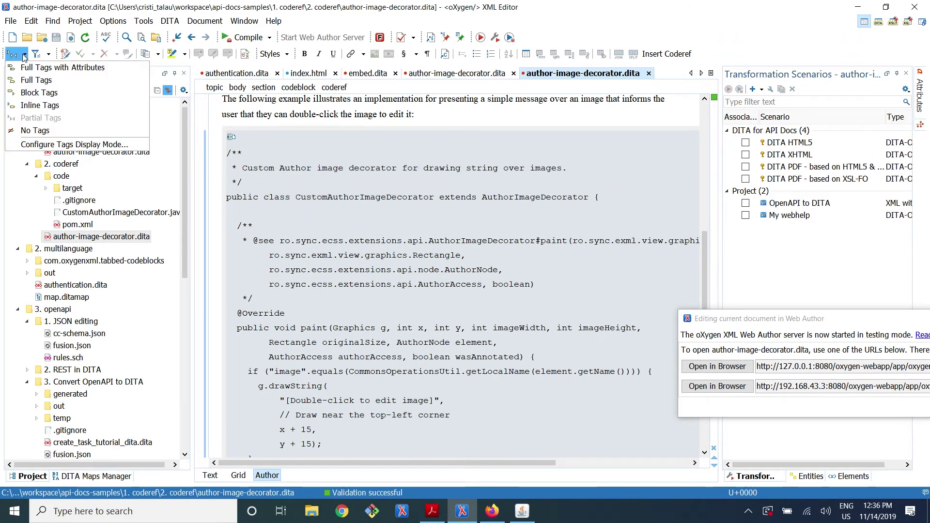
pyautogui.click(47, 96)
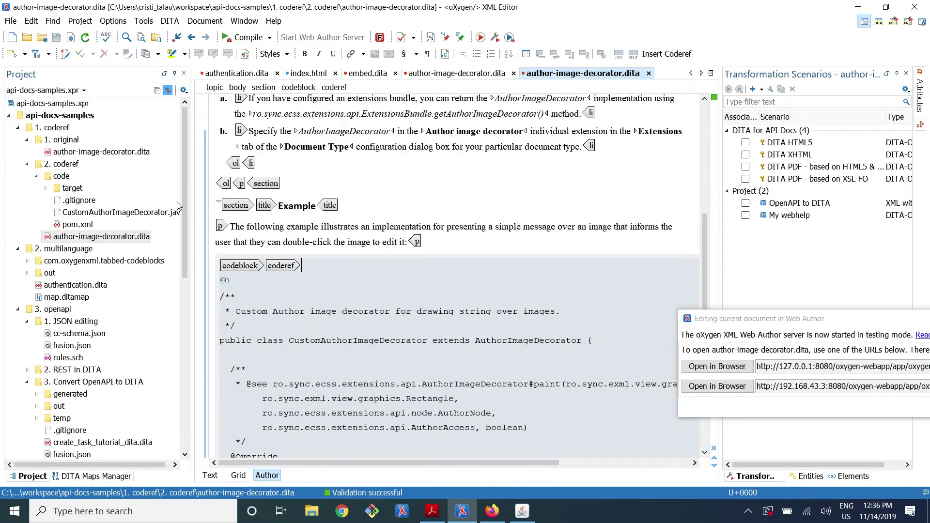
# Append #token=START-SAMPLE,END-SAMPLE to the coderef's href in the Attributes view
pyautogui.click(288, 268)
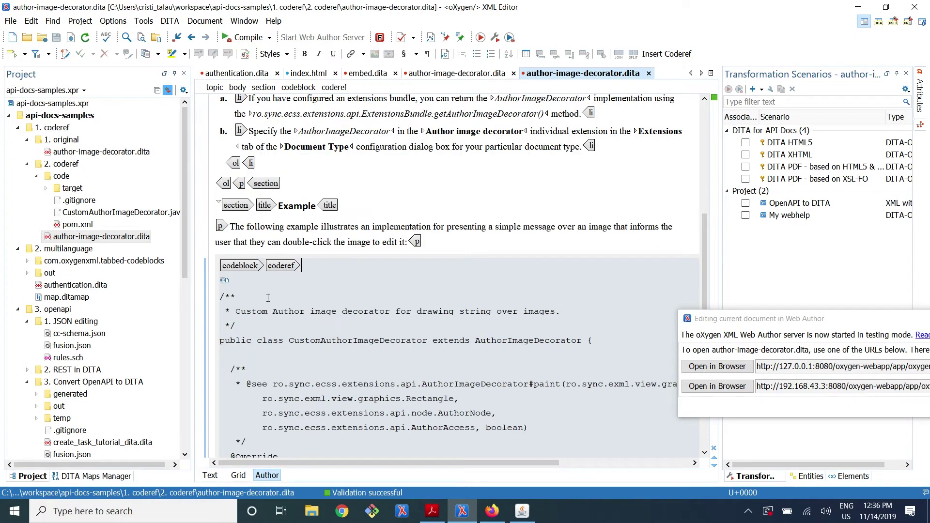
pyautogui.scroll(-2, 268, 298)
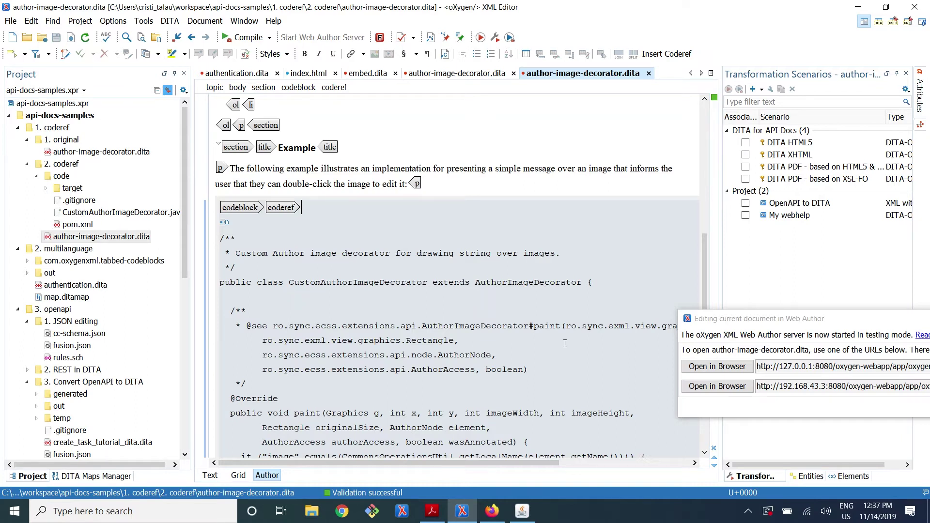
pyautogui.click(920, 87)
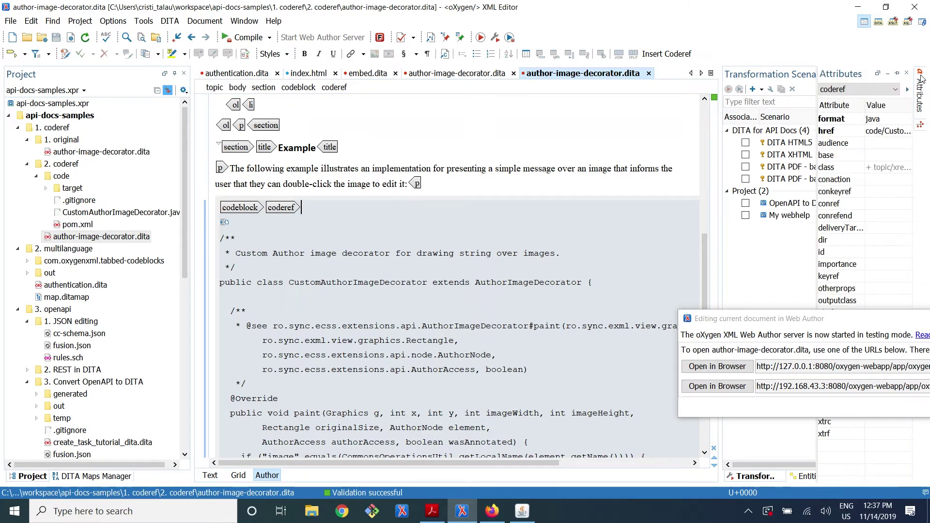
pyautogui.click(888, 131)
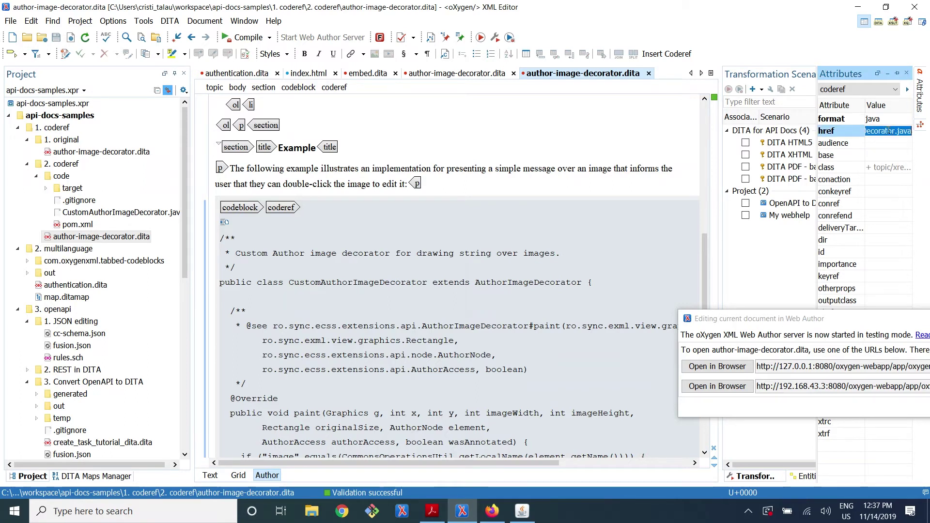
pyautogui.press('End')
pyautogui.write('#token=ST')
pyautogui.write('ART')
pyautogui.click(213, 475)
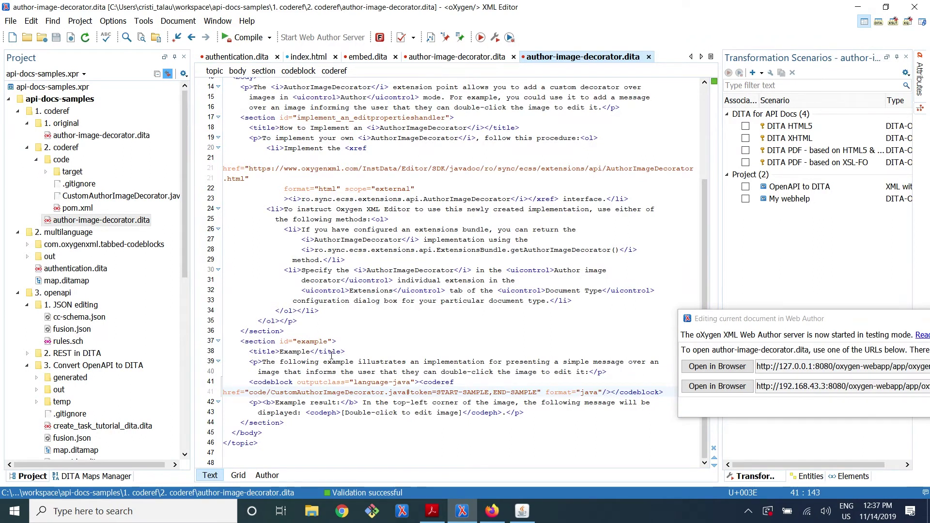
# Highlight the token=START-SAMPLE part of the href, then open CustomAuthorImageDecorator.java from the Project view
pyautogui.scroll(2, 331, 357)
pyautogui.scroll(-1, 331, 356)
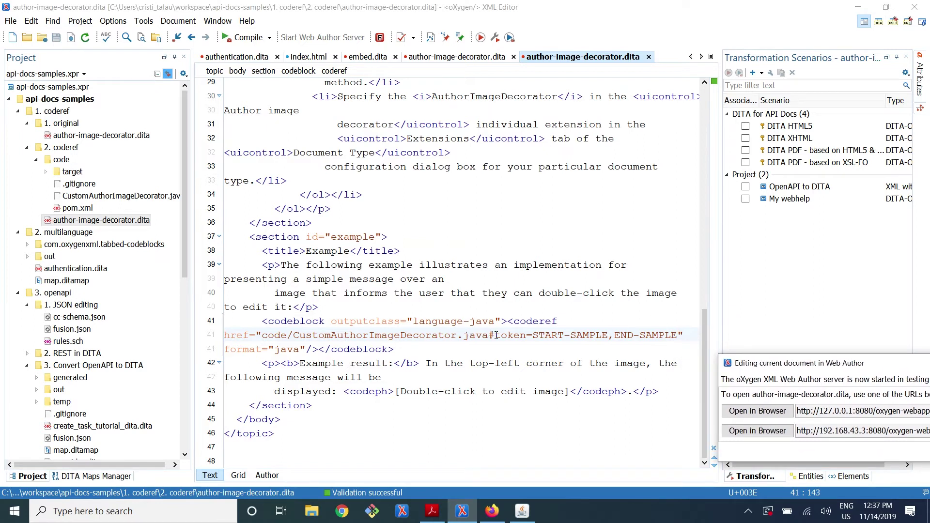
pyautogui.moveTo(495, 335); pyautogui.dragTo(544, 335)
pyautogui.hotkey('shift', 'Right')
pyautogui.hotkey('shift', 'Right')
pyautogui.hotkey('shift', 'Right')
pyautogui.hotkey('shift', 'Right')
pyautogui.hotkey('shift', 'Right')
pyautogui.hotkey('shift', 'Right')
pyautogui.hotkey('shift', 'Right')
pyautogui.hotkey('shift', 'Right')
pyautogui.hotkey('shift', 'Right')
pyautogui.hotkey('shift', 'Right')
pyautogui.hotkey('shift', 'Right')
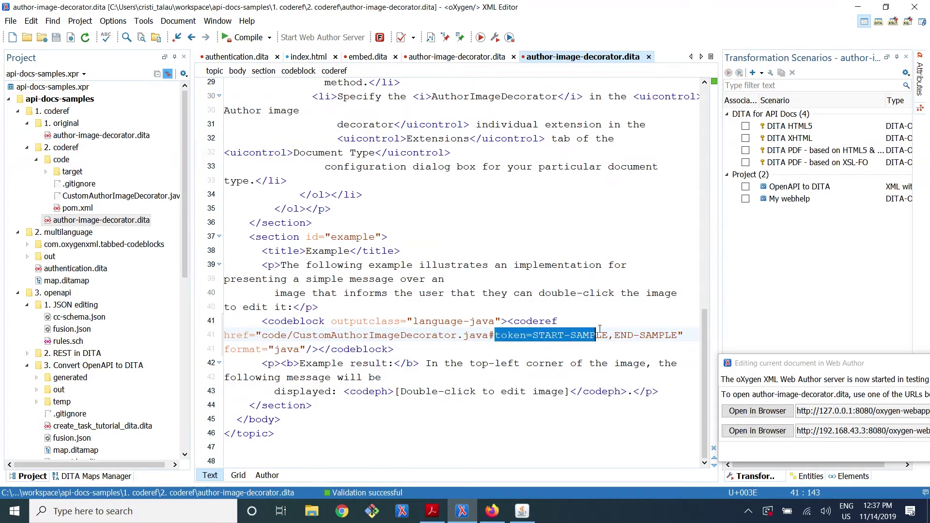
pyautogui.doubleClick(543, 334)
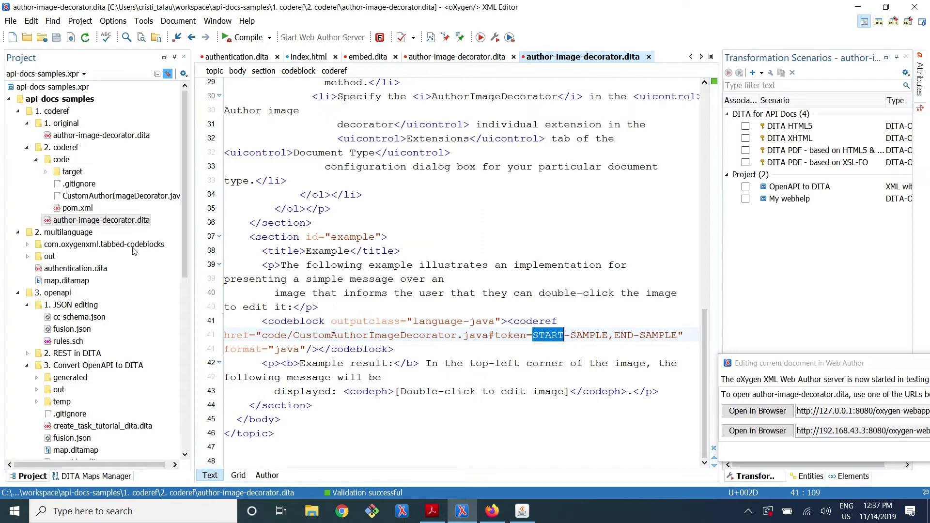
pyautogui.click(83, 195)
pyautogui.doubleClick(83, 196)
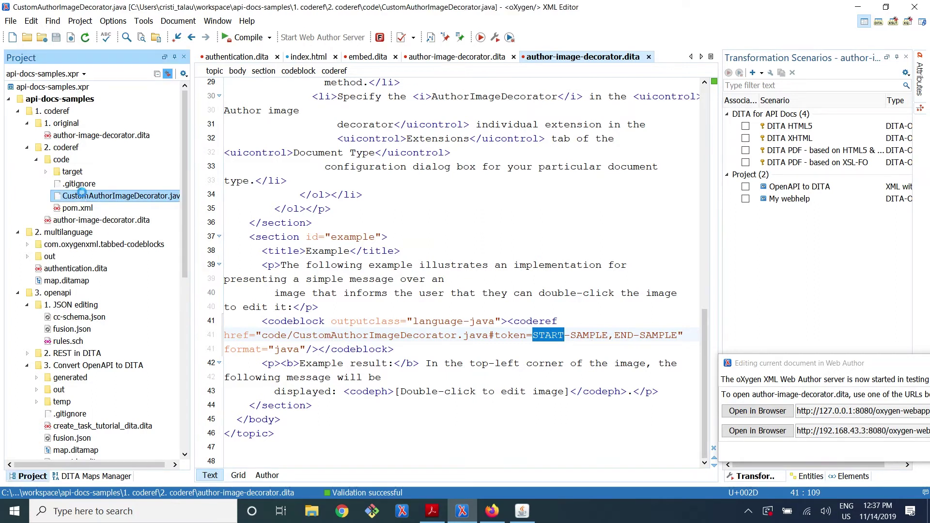
# Highlight the imports and the // START-SAMPLE and // END-SAMPLE markers, then compile via pom.xml
pyautogui.scroll(2, 246, 221)
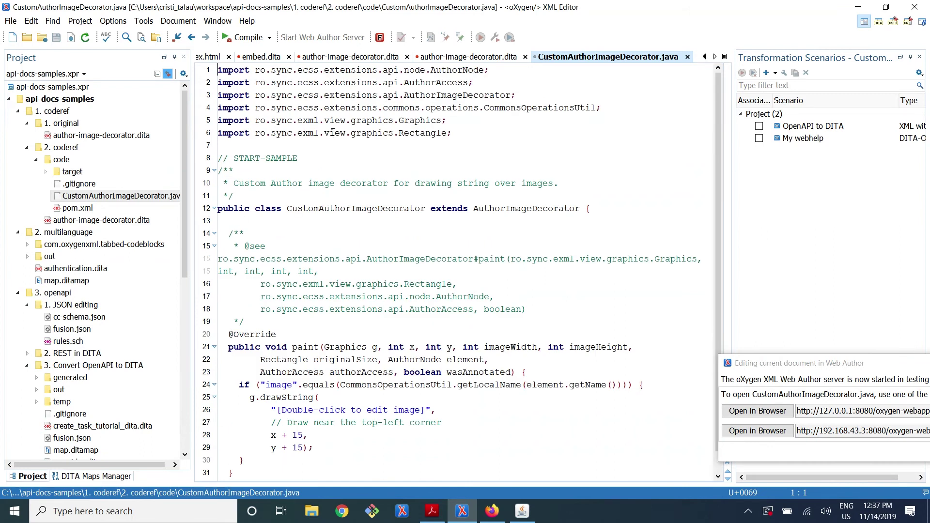
pyautogui.moveTo(329, 144); pyautogui.dragTo(198, 52)
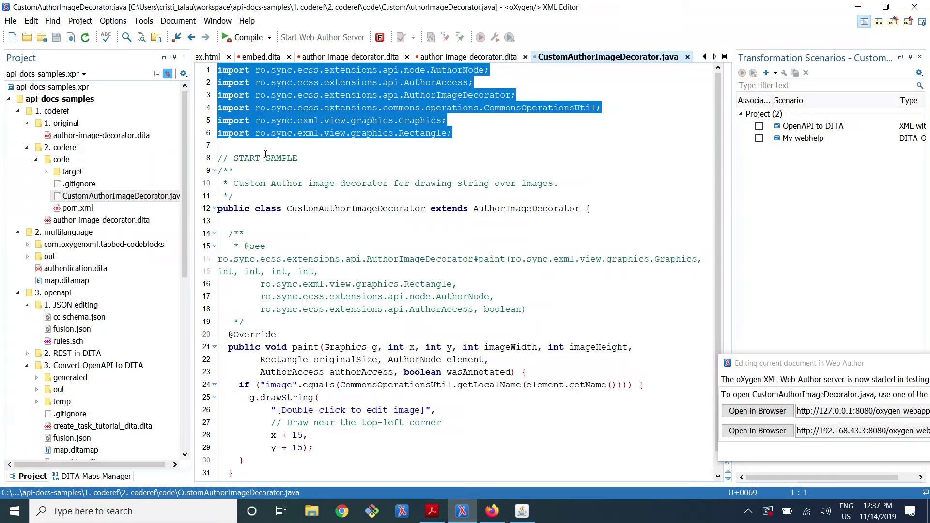
pyautogui.doubleClick(265, 158)
pyautogui.tripleClick(265, 158)
pyautogui.press('Left')
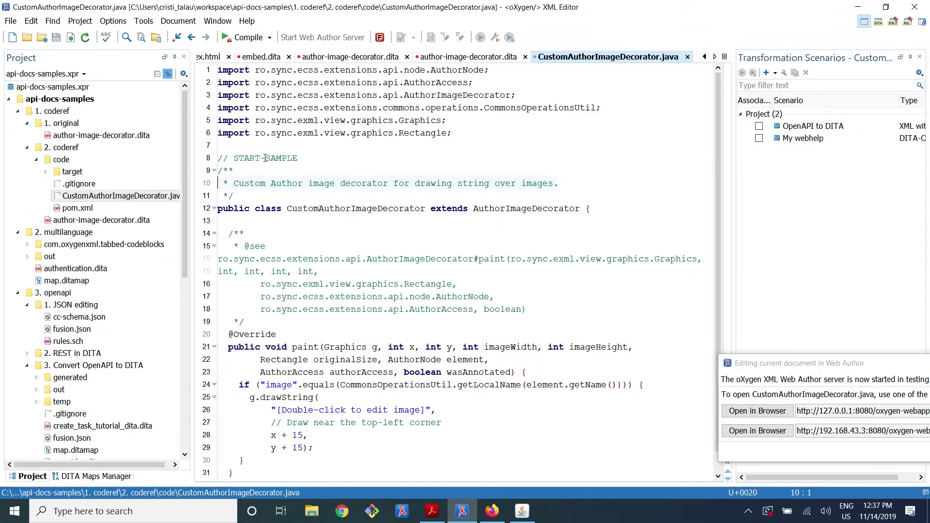
pyautogui.press('pagedown')
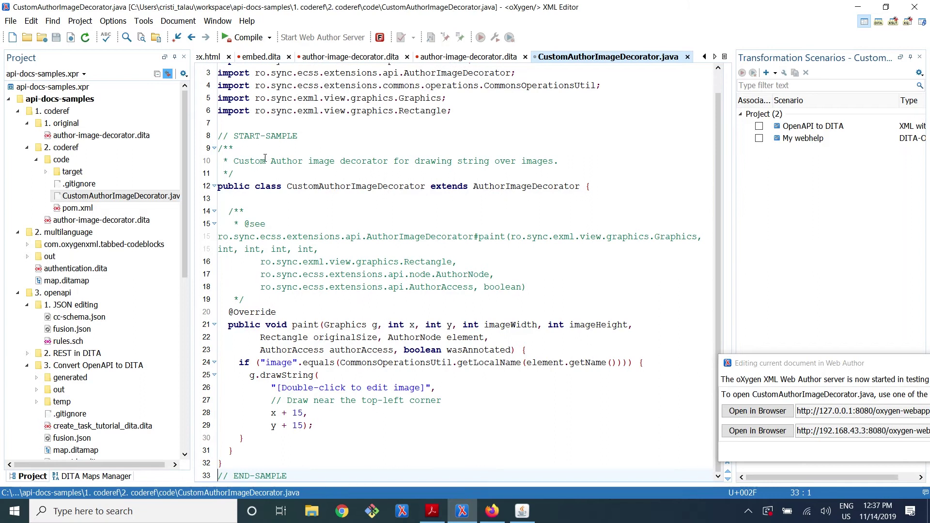
pyautogui.hotkey('shift', 'Right')
pyautogui.hotkey('shift', 'Right')
pyautogui.hotkey('shift', 'Right')
pyautogui.hotkey('shift', 'Right')
pyautogui.hotkey('shift', 'Right')
pyautogui.hotkey('shift', 'Right')
pyautogui.hotkey('shift', 'Right')
pyautogui.hotkey('shift', 'Right')
pyautogui.hotkey('shift', 'Right')
pyautogui.hotkey('shift', 'Right')
pyautogui.hotkey('shift', 'Right')
pyautogui.hotkey('shift', 'Right')
pyautogui.hotkey('shift', 'Right')
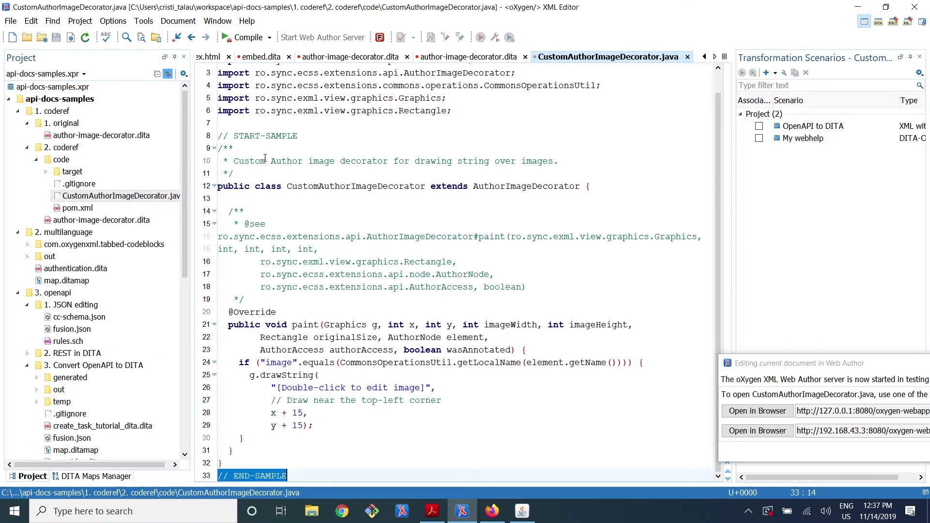
pyautogui.click(76, 209)
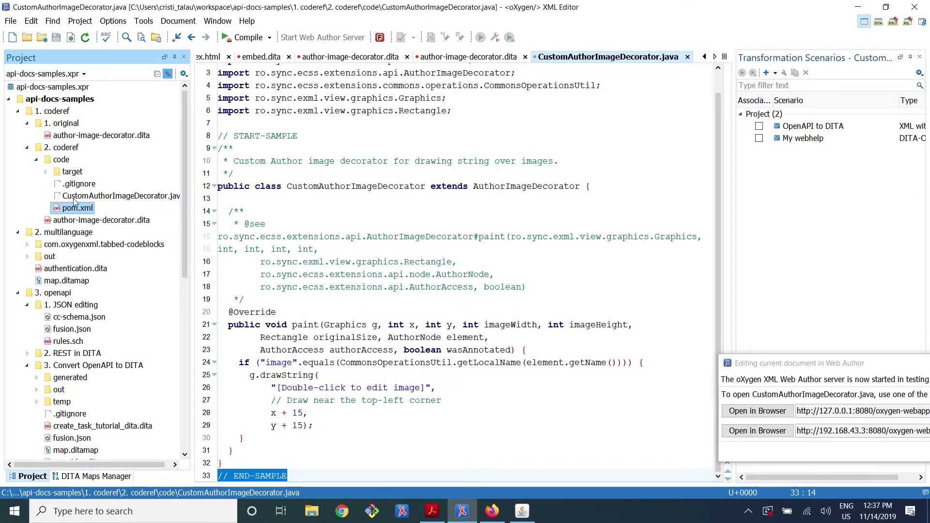
pyautogui.click(247, 38)
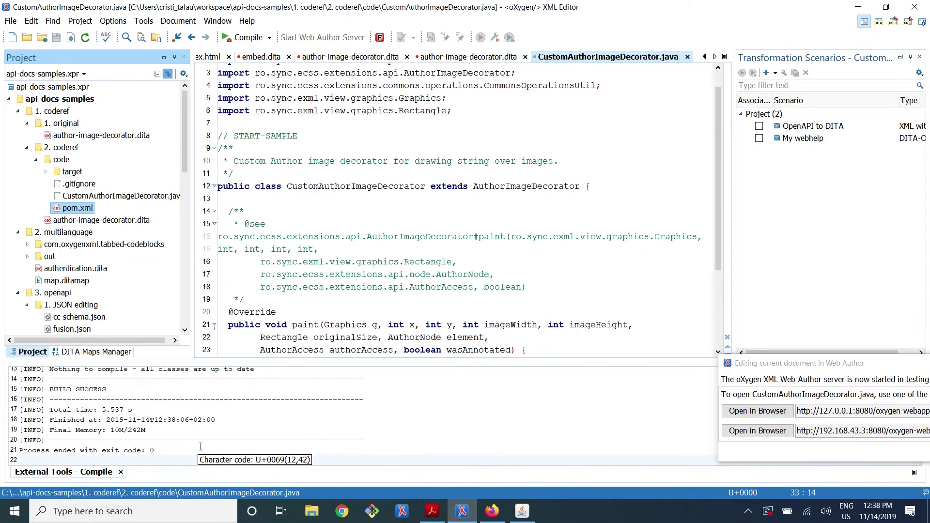
# Review the BUILD SUCCESS compile output and the drawString call on line 25
pyautogui.scroll(-3, 311, 254)
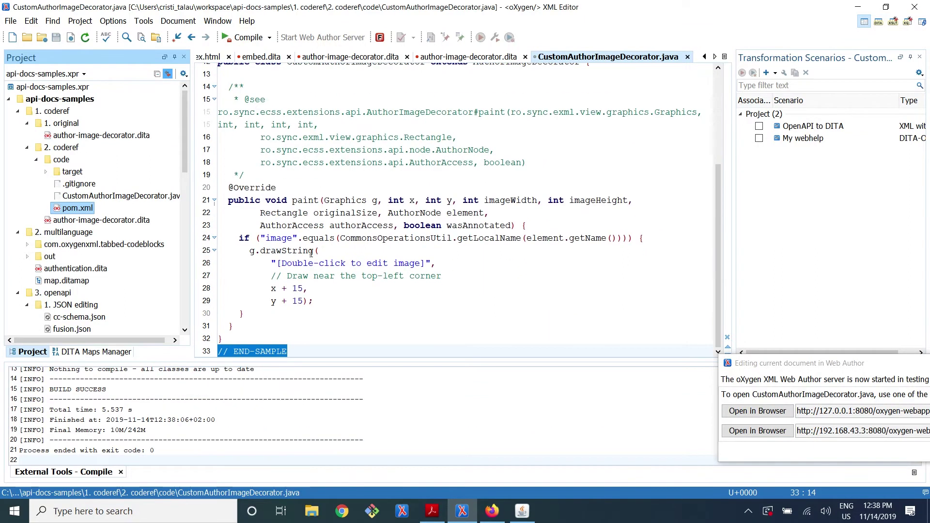
pyautogui.click(312, 252)
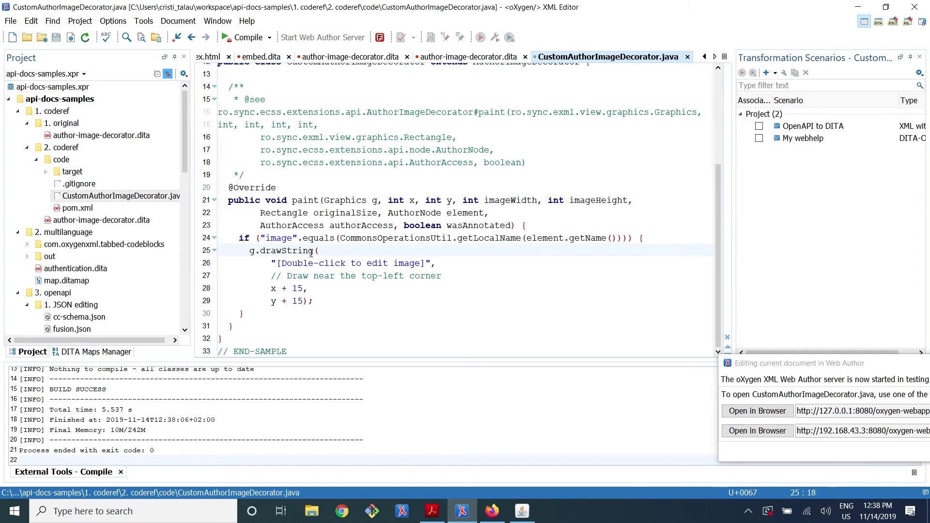
pyautogui.scroll(3, 312, 252)
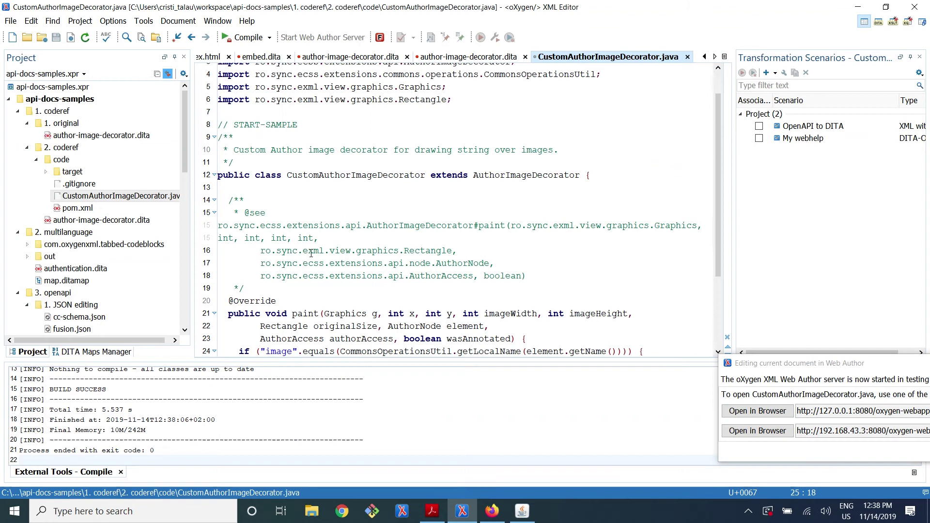
# Collapse the 2. coderef and 1. original folders and bring the API documentation PDF forward
pyautogui.click(27, 148)
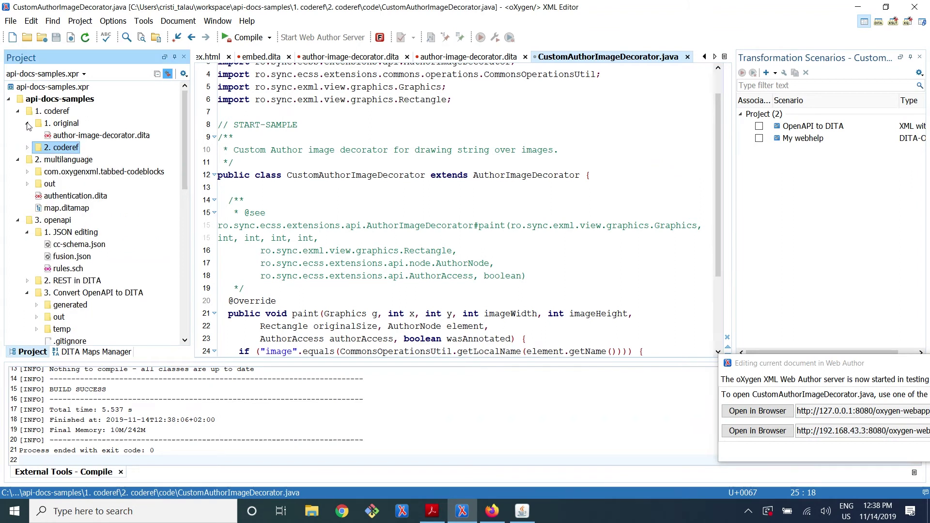
pyautogui.click(27, 123)
pyautogui.hotkey('alt', 'Tab')
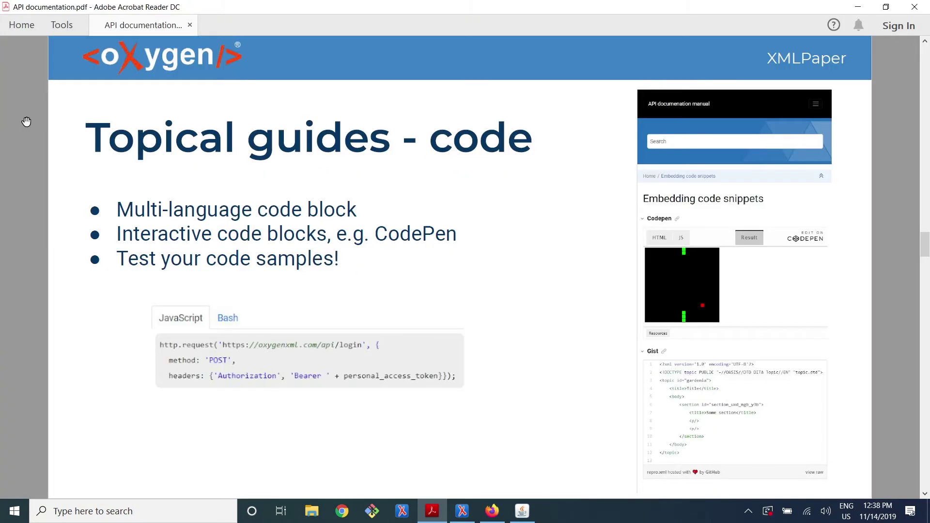
# Advance the PDF to the 'Topical Guides – xrefs to code API' slide and return to oXygen
pyautogui.press('Right')
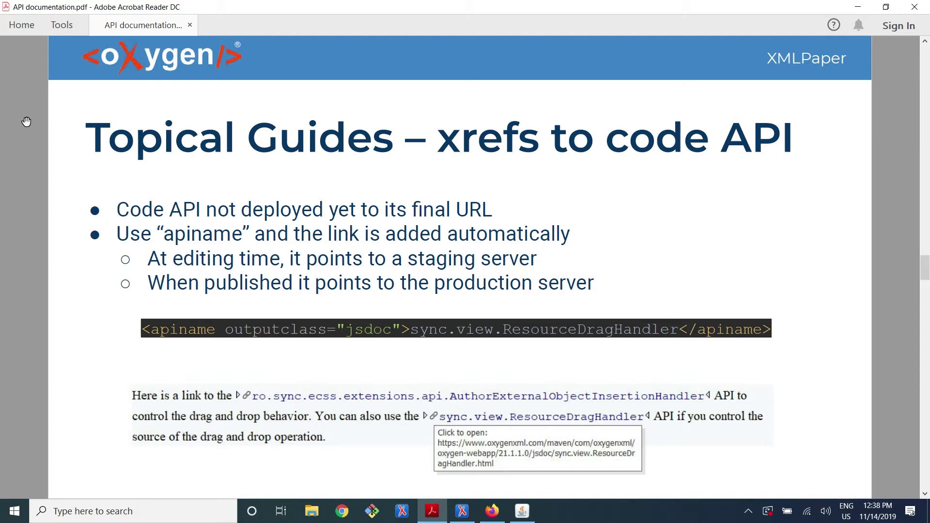
pyautogui.hotkey('alt', 'Tab')
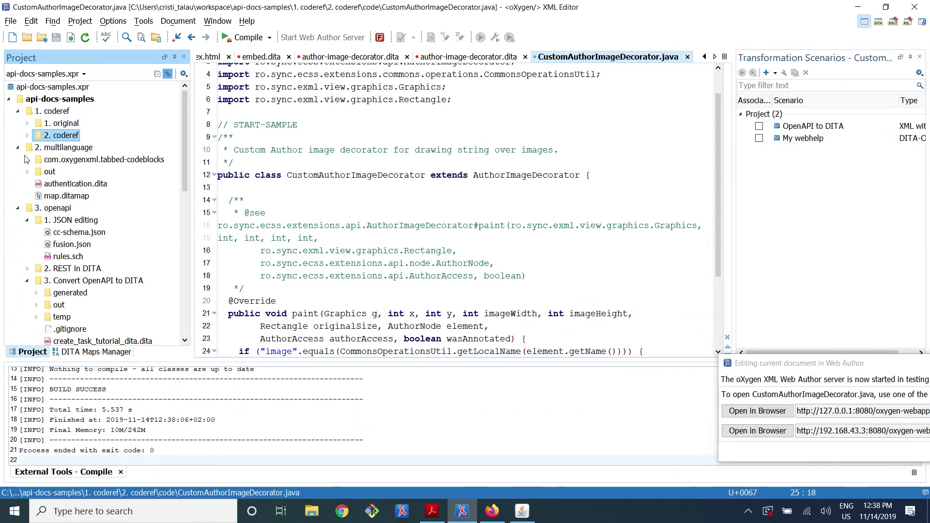
# Collapse the 1. coderef, 3. openapi and 4. embed folders and open 5. javadocref/javadocref.dita
pyautogui.click(18, 112)
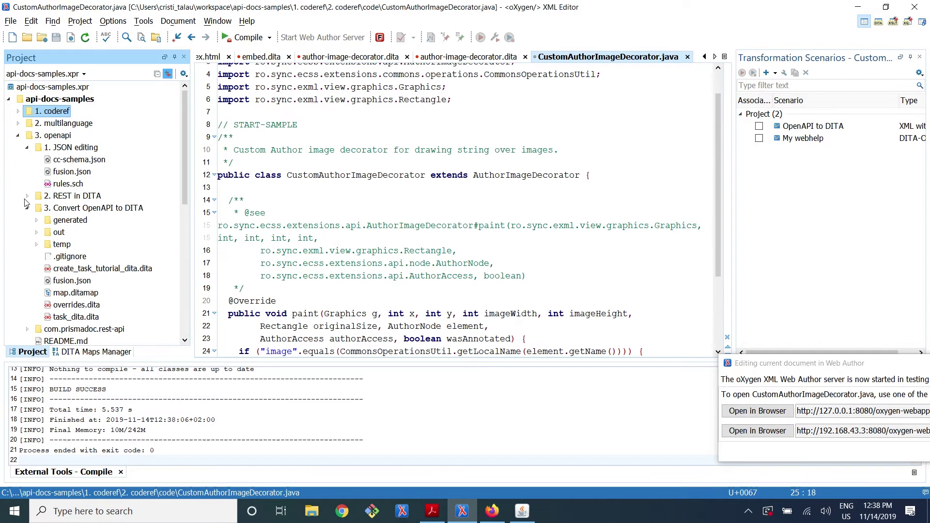
pyautogui.click(18, 135)
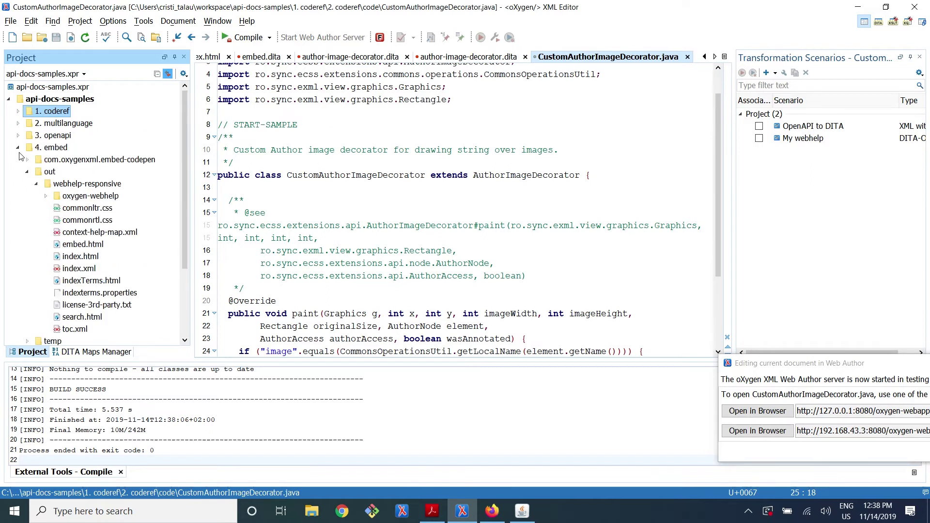
pyautogui.click(18, 147)
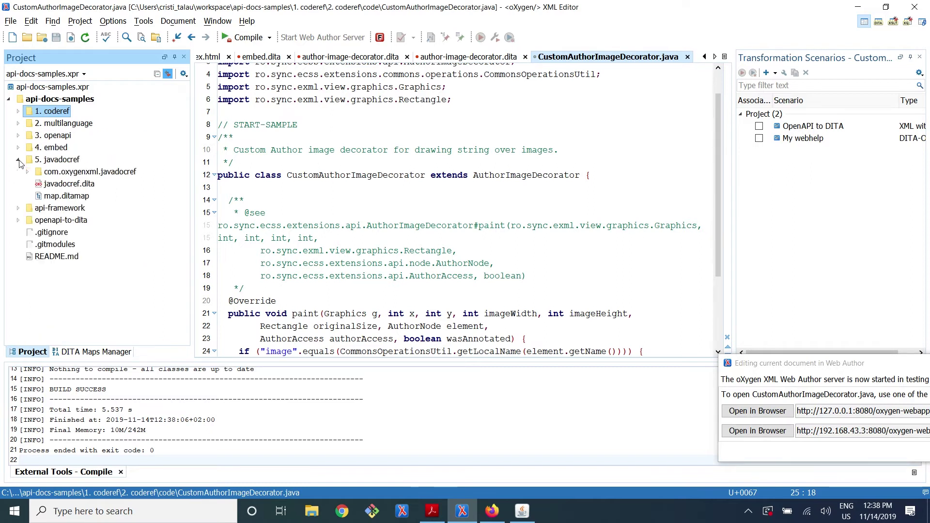
pyautogui.doubleClick(55, 184)
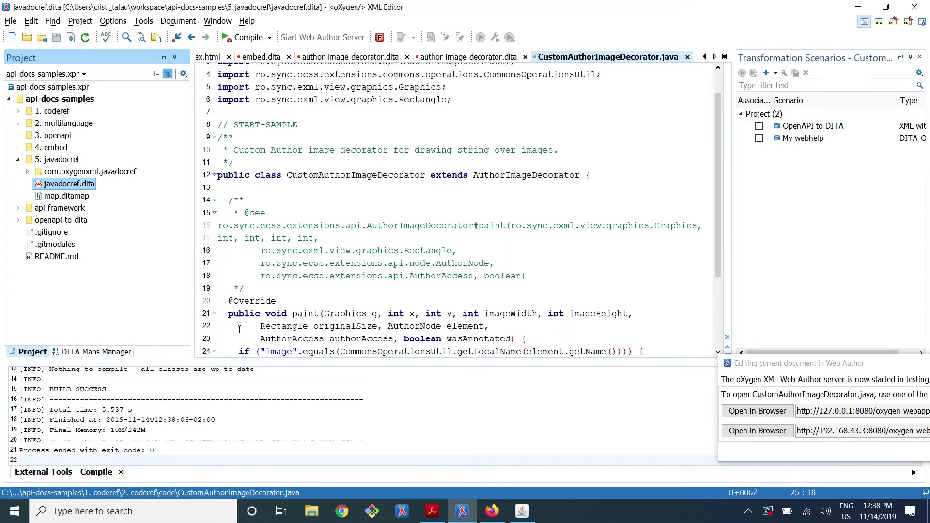
# Select the AuthorExternalObjectInsertionHandler apiname link text in Author mode
pyautogui.click(307, 155)
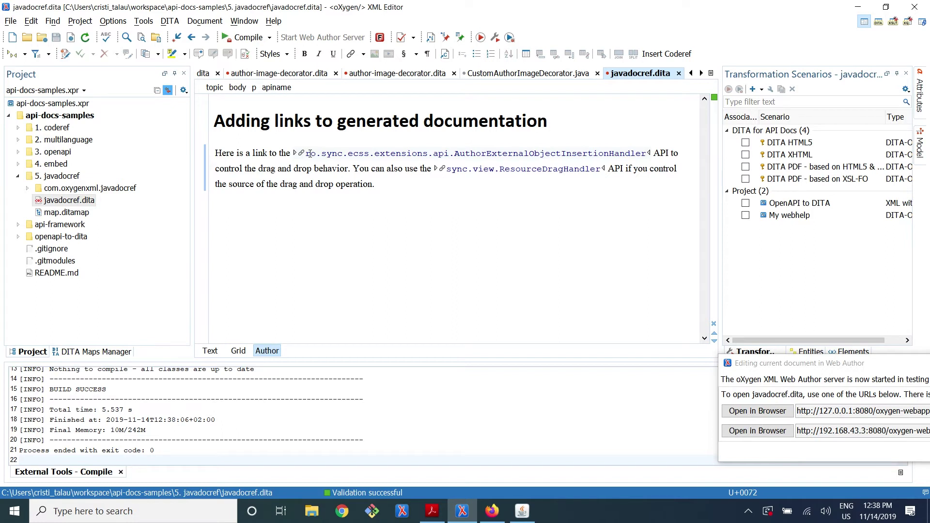
pyautogui.hotkey('shift', 'Right')
pyautogui.hotkey('shift', 'Right')
pyautogui.hotkey('shift', 'Right')
pyautogui.hotkey('shift', 'Right')
pyautogui.hotkey('shift', 'Right')
pyautogui.hotkey('shift', 'Right')
pyautogui.hotkey('shift', 'Right')
pyautogui.hotkey('ctrl', 'shift', 'Right')
pyautogui.hotkey('ctrl', 'shift', 'Right')
pyautogui.hotkey('ctrl', 'shift', 'Right')
pyautogui.hotkey('ctrl', 'shift', 'Right')
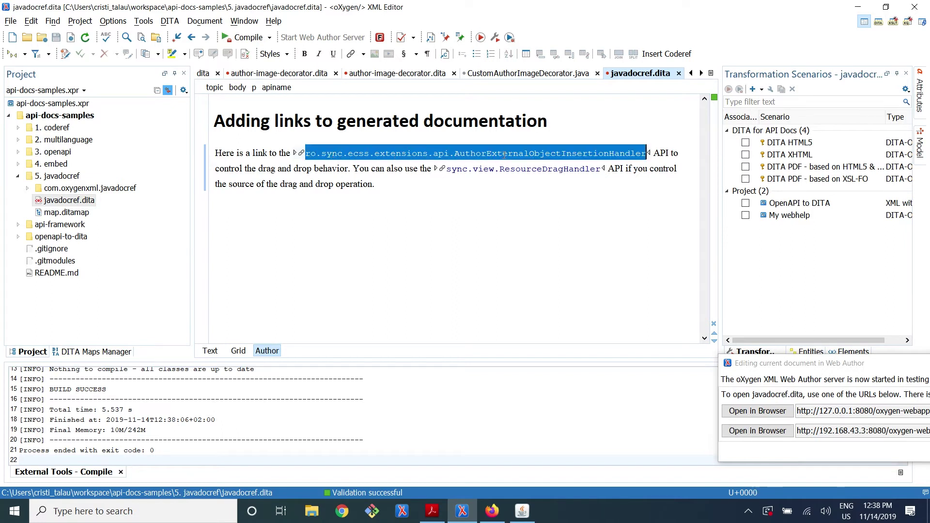
pyautogui.click(502, 154)
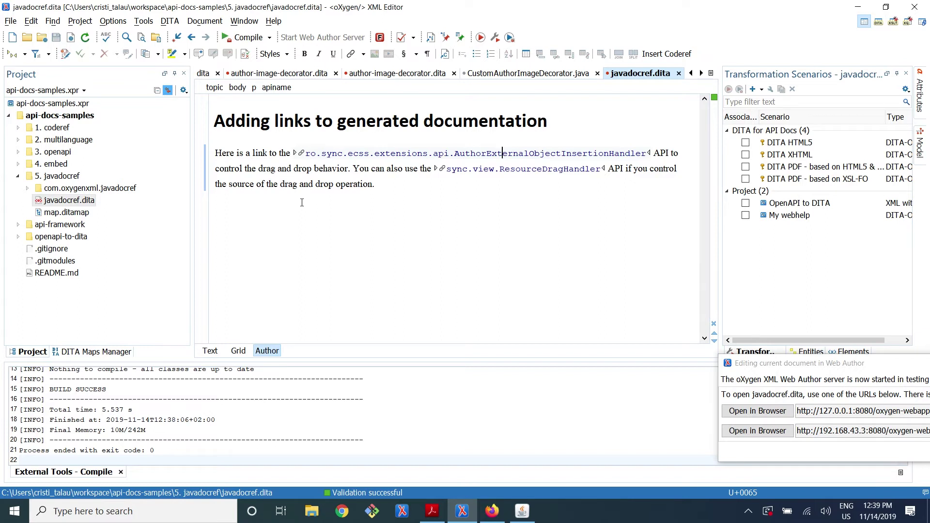
# Inspect the apiname elements' javadoc outputclass and fully qualified class names in Text mode, then return to Author mode
pyautogui.click(211, 355)
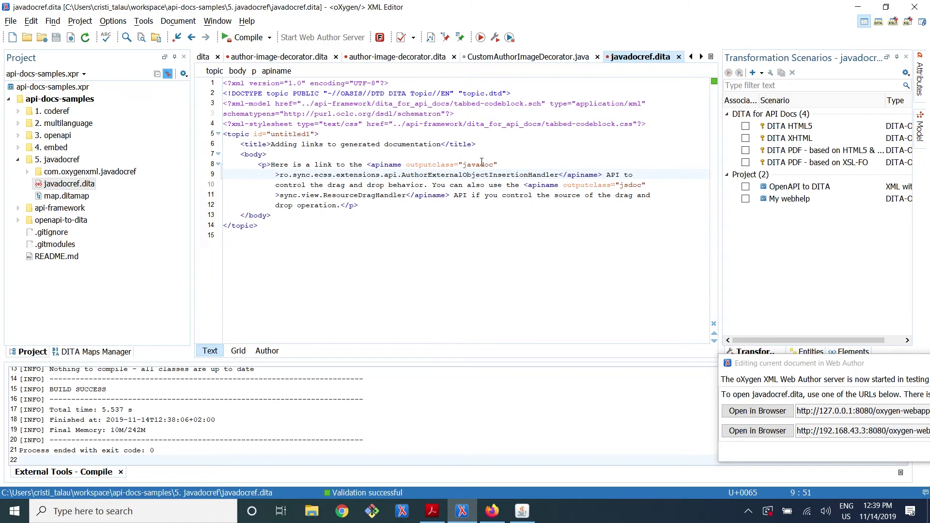
pyautogui.doubleClick(479, 165)
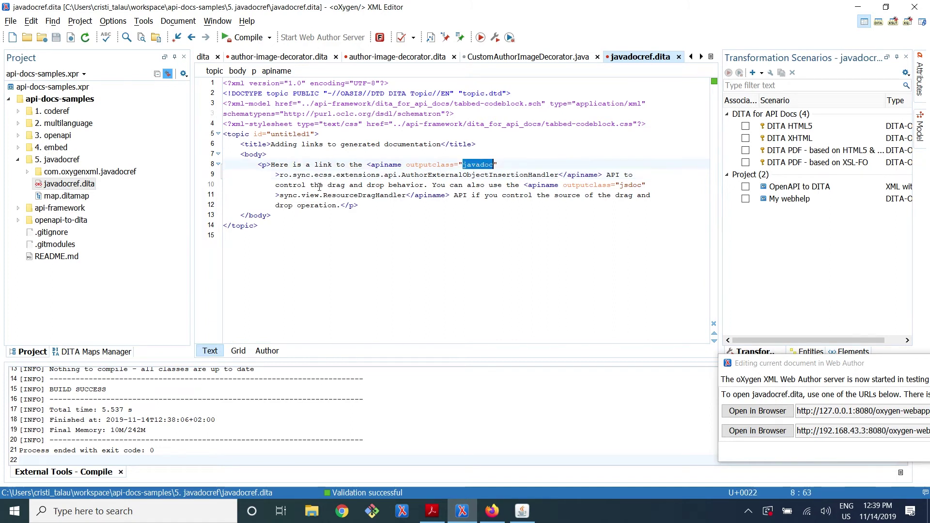
pyautogui.moveTo(280, 175); pyautogui.dragTo(558, 174)
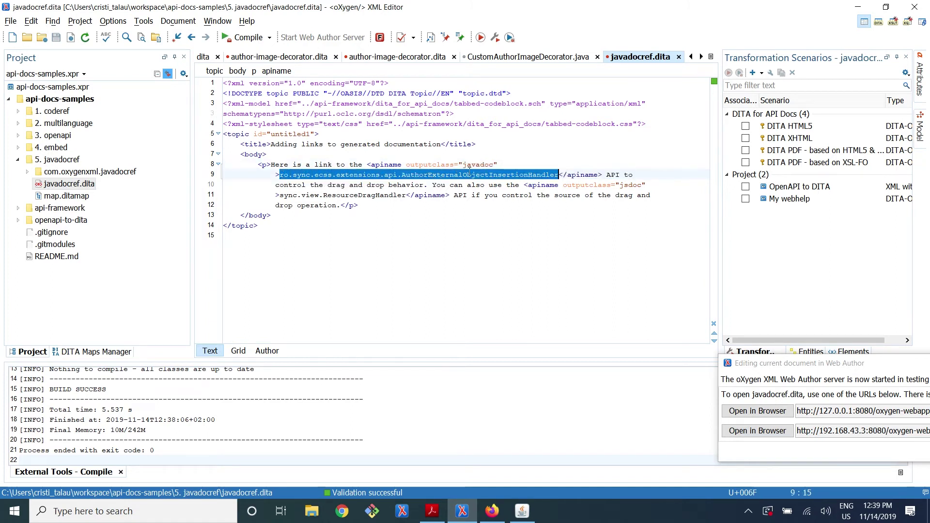
pyautogui.doubleClick(384, 165)
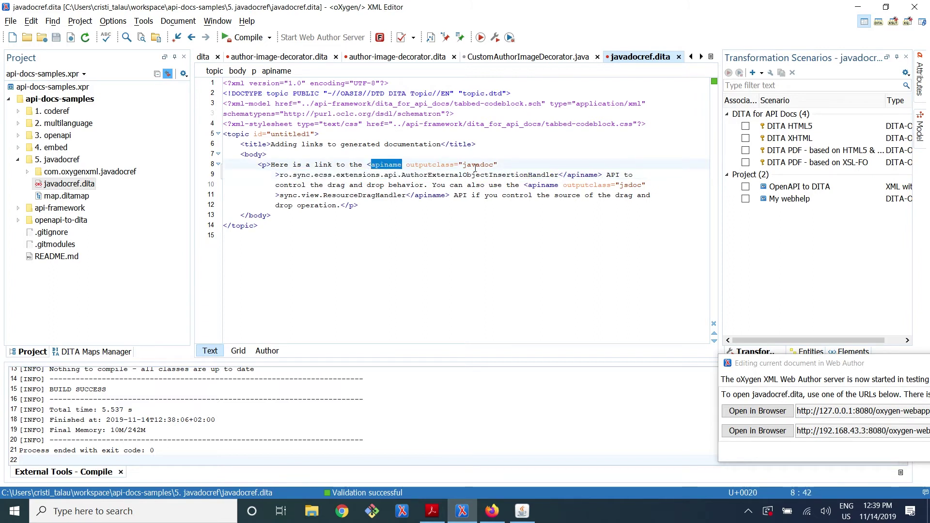
pyautogui.scroll(2, 475, 168)
pyautogui.click(589, 136)
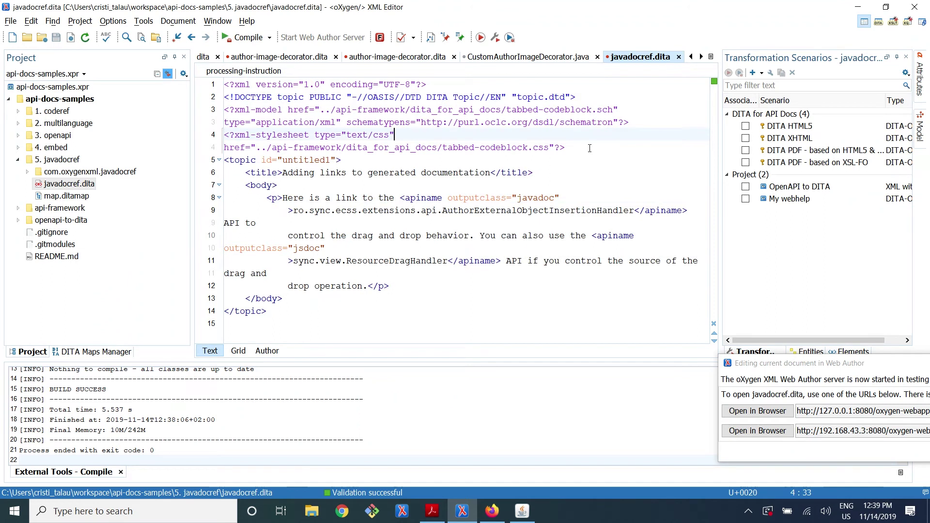
pyautogui.doubleClick(536, 198)
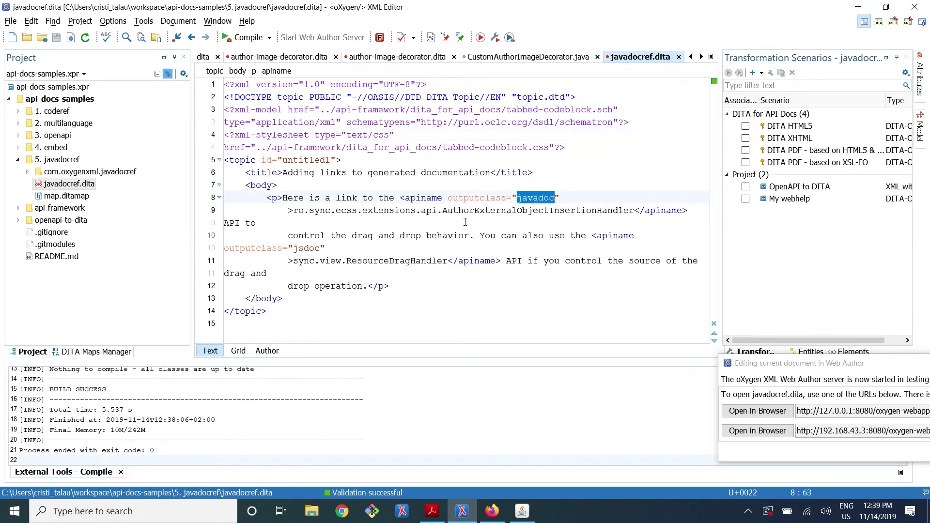
pyautogui.click(267, 350)
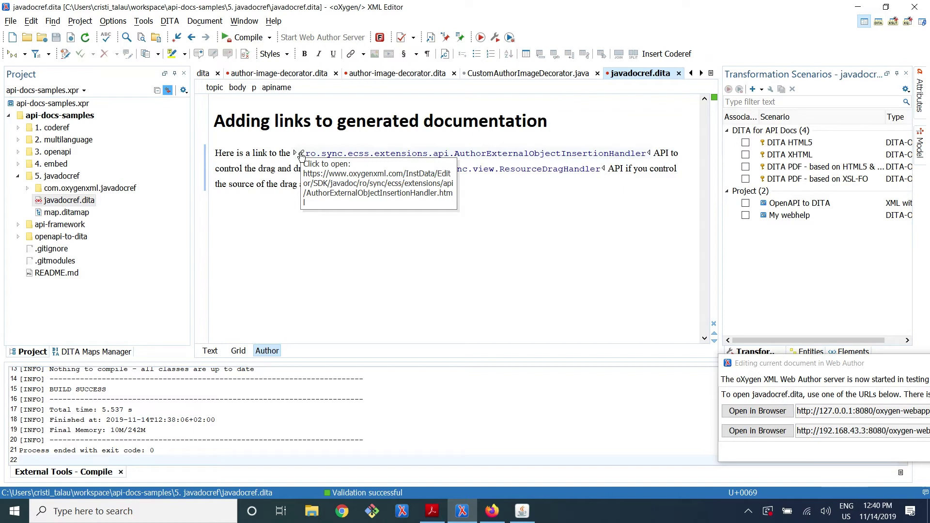
# Open map.ditamap in the DITA Maps Manager, then return to the Project file tree
pyautogui.doubleClick(73, 213)
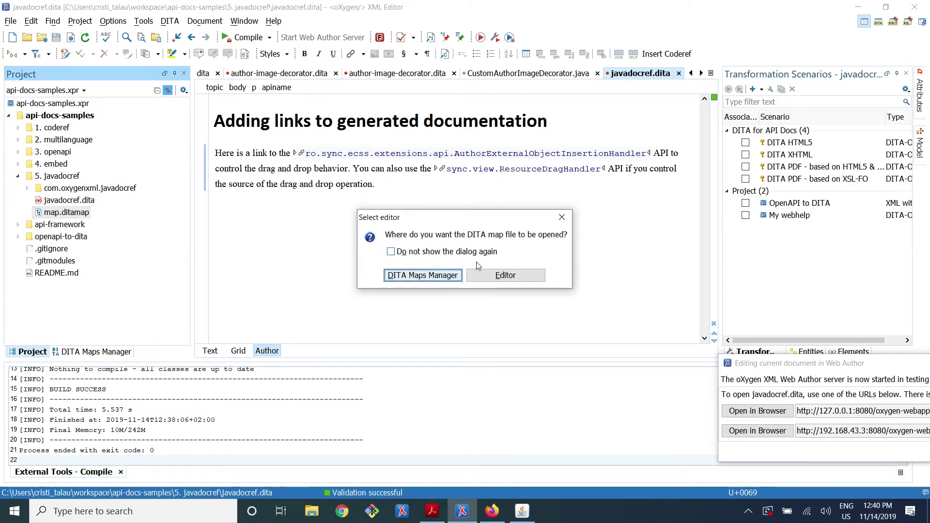
pyautogui.click(435, 275)
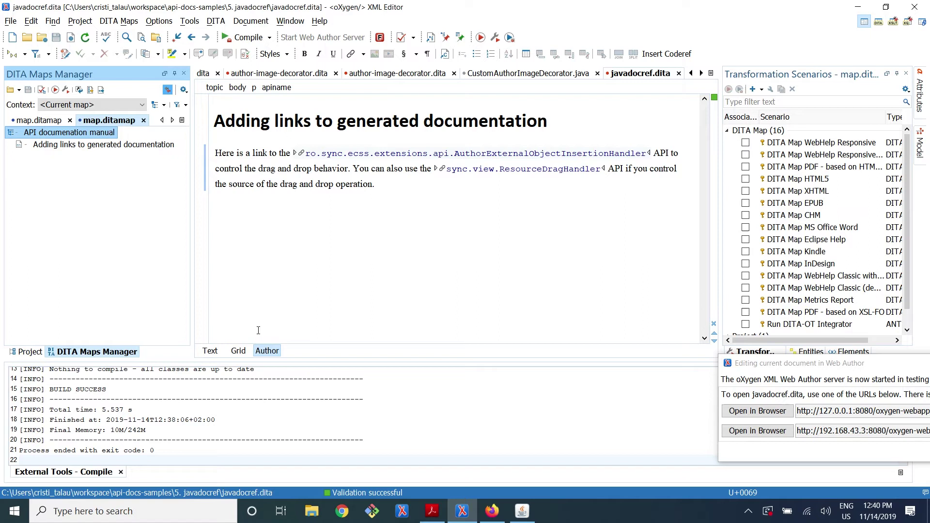
pyautogui.click(304, 154)
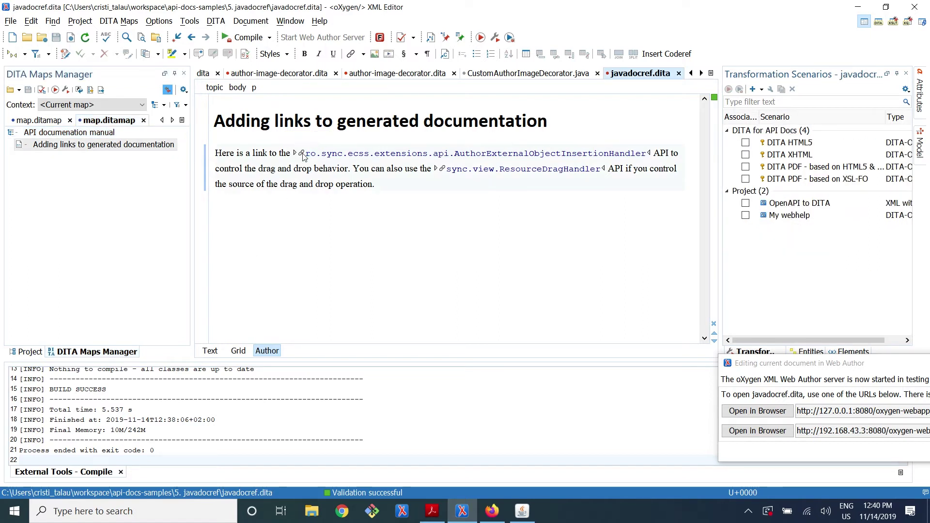
pyautogui.moveTo(301, 155)
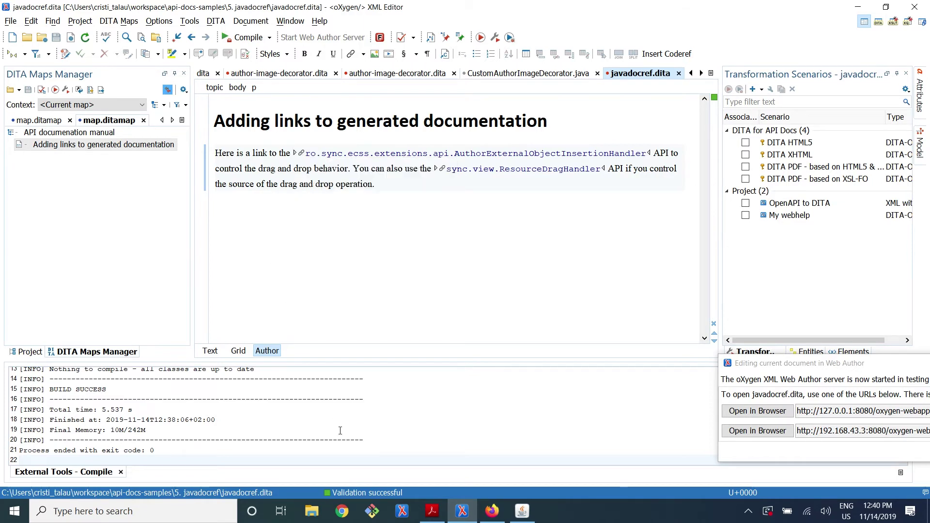
pyautogui.click(27, 351)
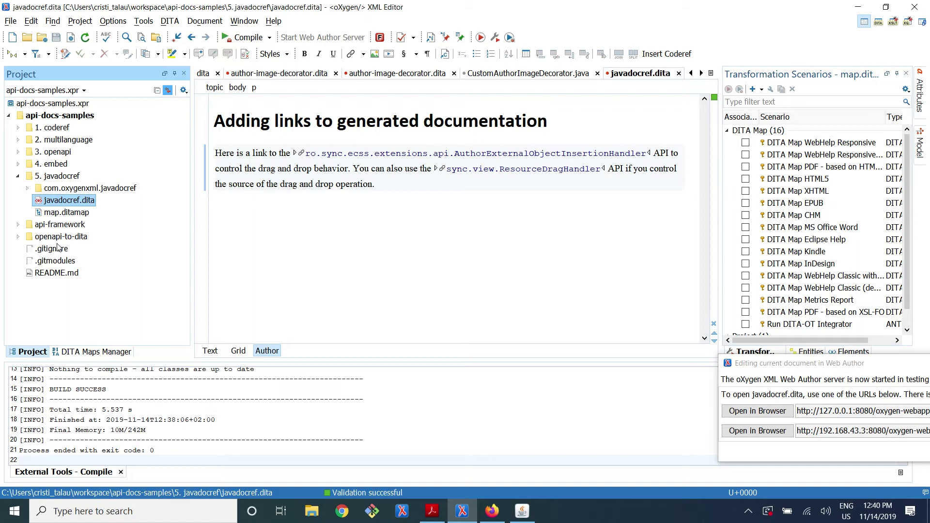
pyautogui.hotkey('alt', 'Tab')
pyautogui.hotkey('alt', 'Tab')
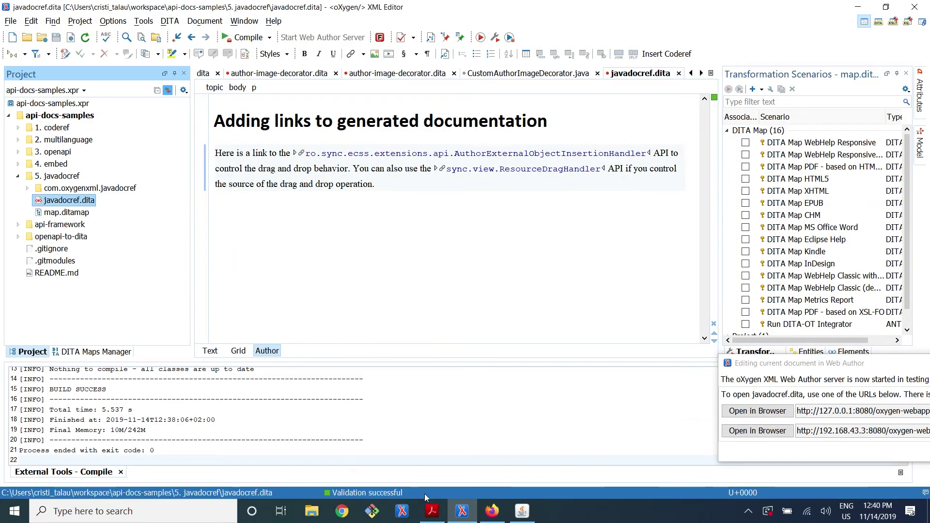
# Close the Firefox window, discarding all its open tabs
pyautogui.rightClick(492, 511)
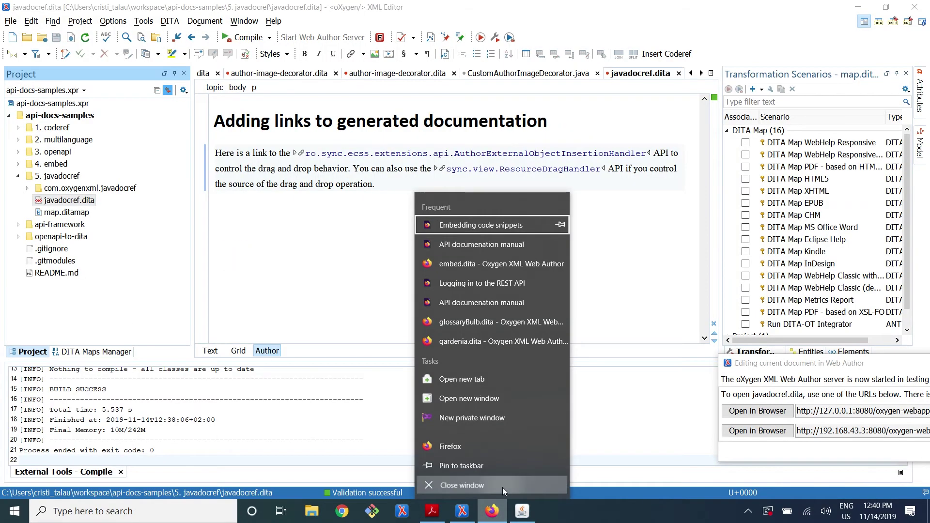
pyautogui.click(502, 487)
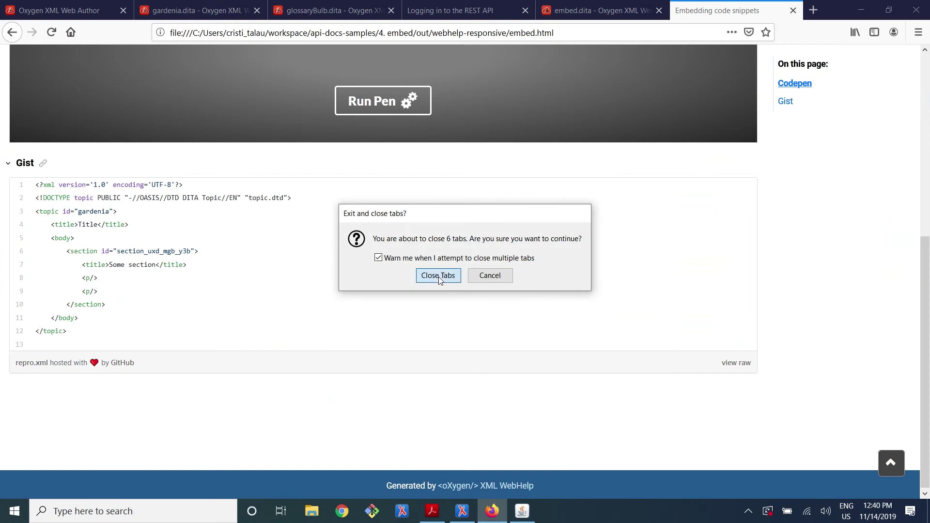
pyautogui.click(438, 276)
pyautogui.click(537, 237)
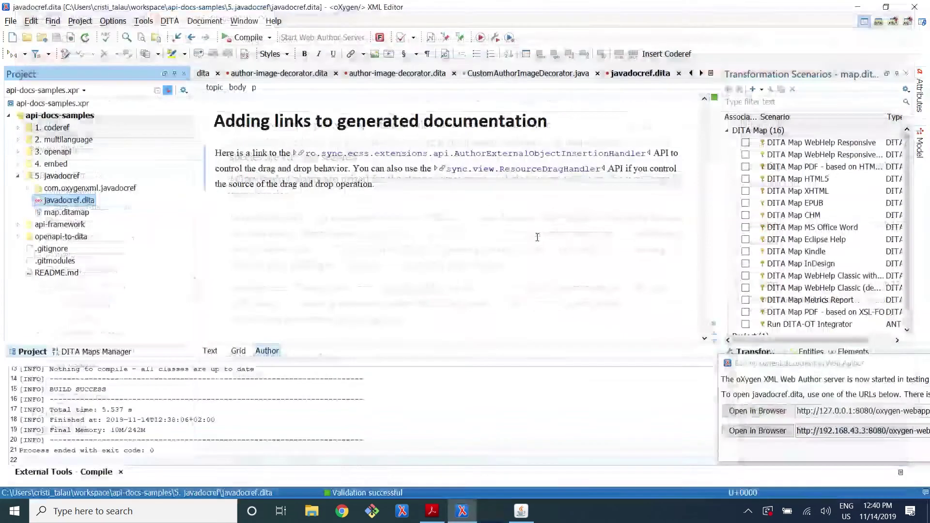
# Relaunch Firefox and set it as the default web browser in Settings > Default apps
pyautogui.press('super')
pyautogui.write('fire')
pyautogui.press('Return')
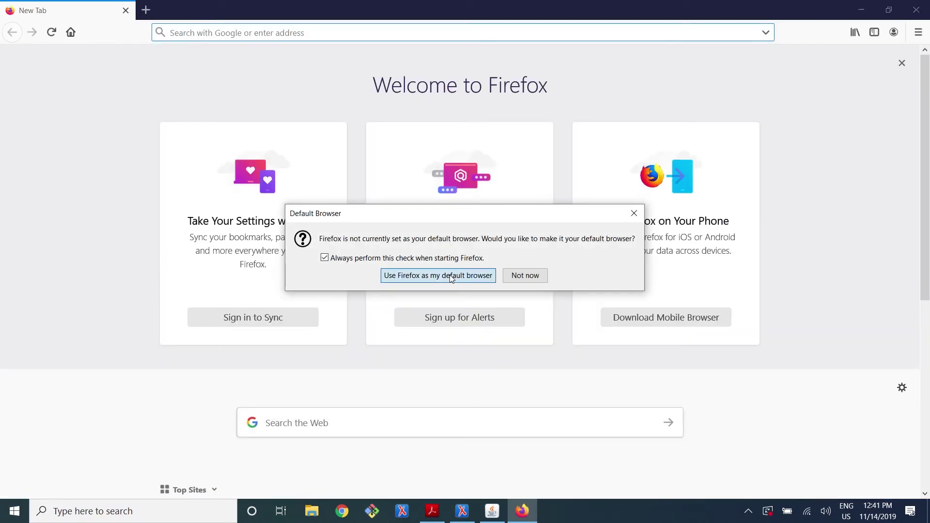
pyautogui.click(451, 277)
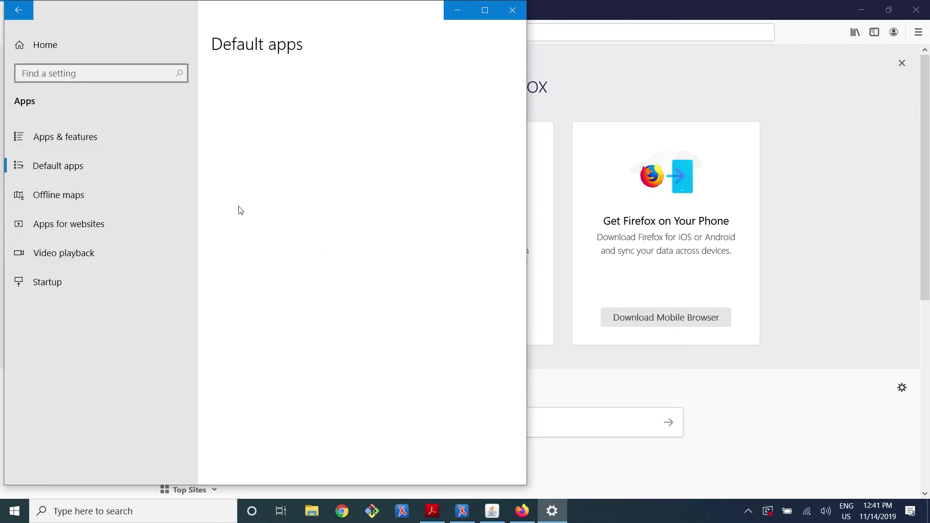
pyautogui.click(287, 449)
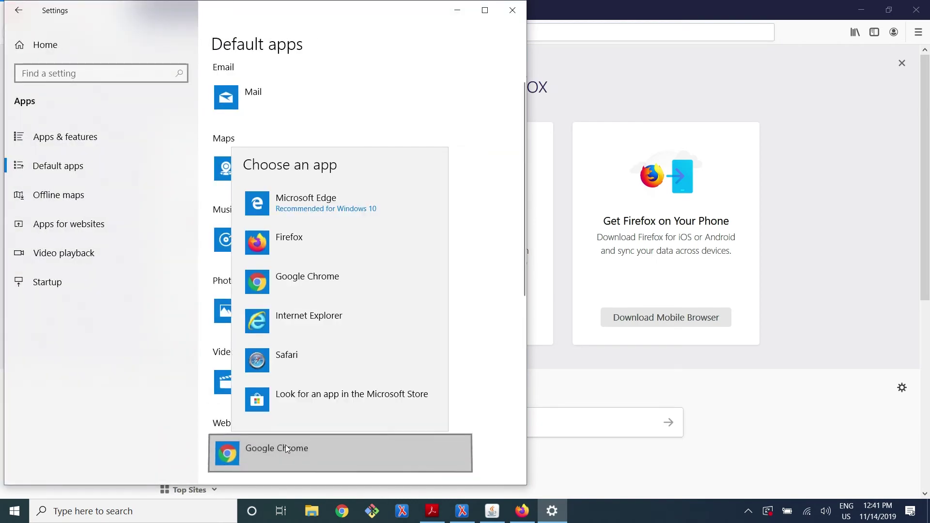
pyautogui.click(326, 249)
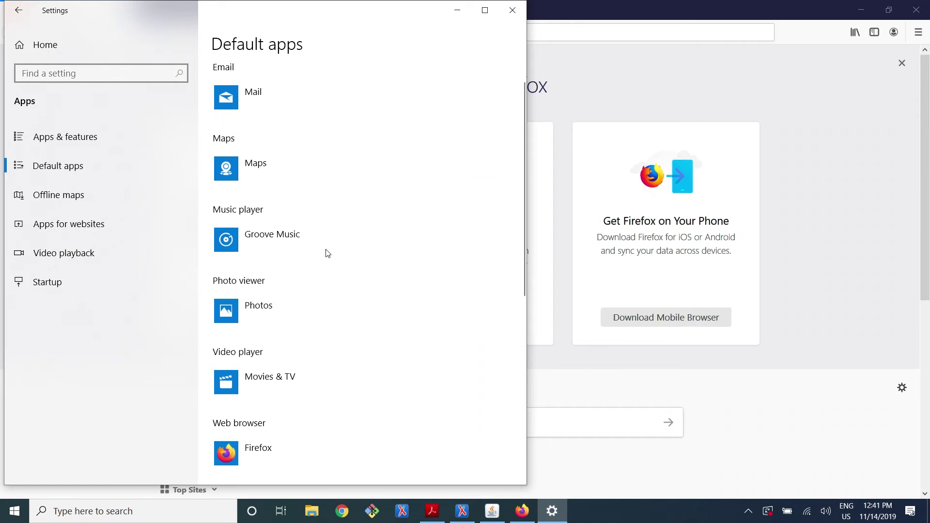
pyautogui.hotkey('alt', 'Tab')
pyautogui.hotkey('alt', 'Tab')
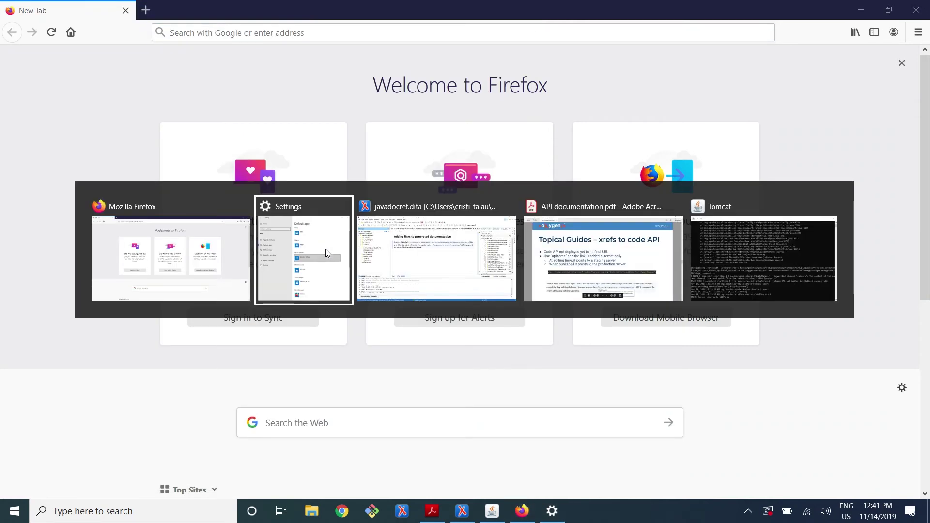
pyautogui.hotkey('alt', 'Tab')
pyautogui.click(301, 154)
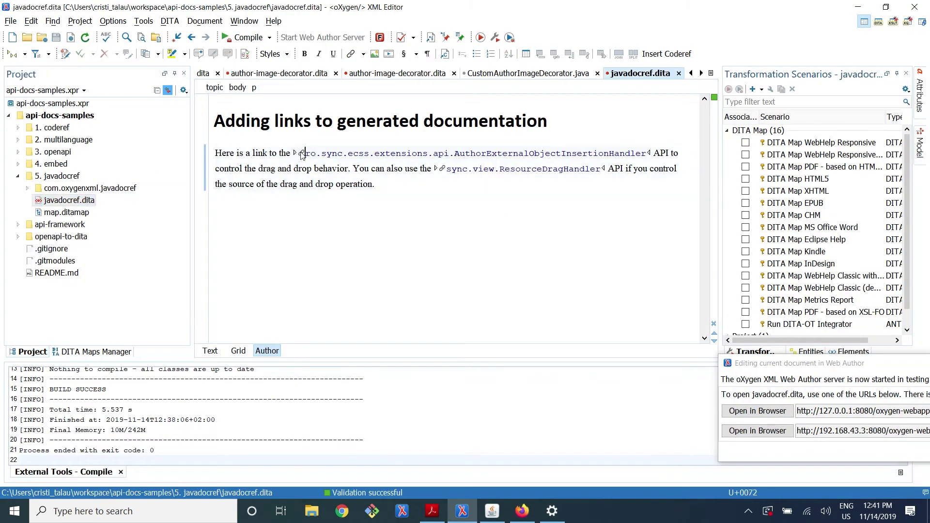
# Follow the AuthorExternalObjectInsertionHandler apiname link to its Javadoc page in Firefox and skim it
pyautogui.click(301, 154)
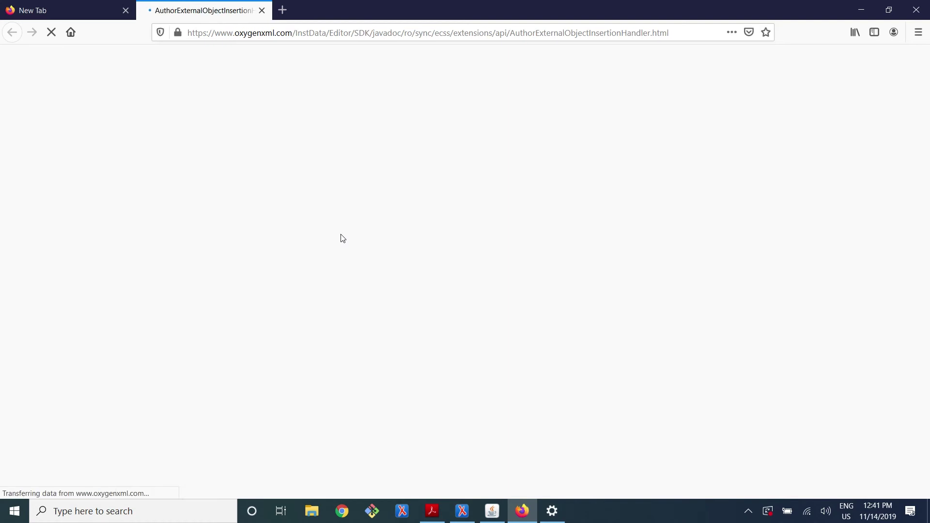
pyautogui.scroll(-8, 343, 238)
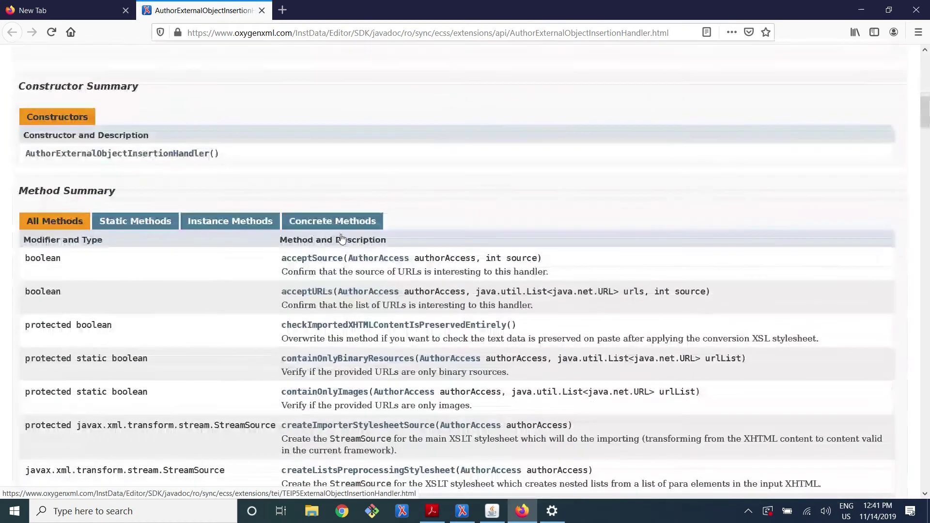
pyautogui.scroll(8, 343, 238)
pyautogui.hotkey('alt', 'Tab')
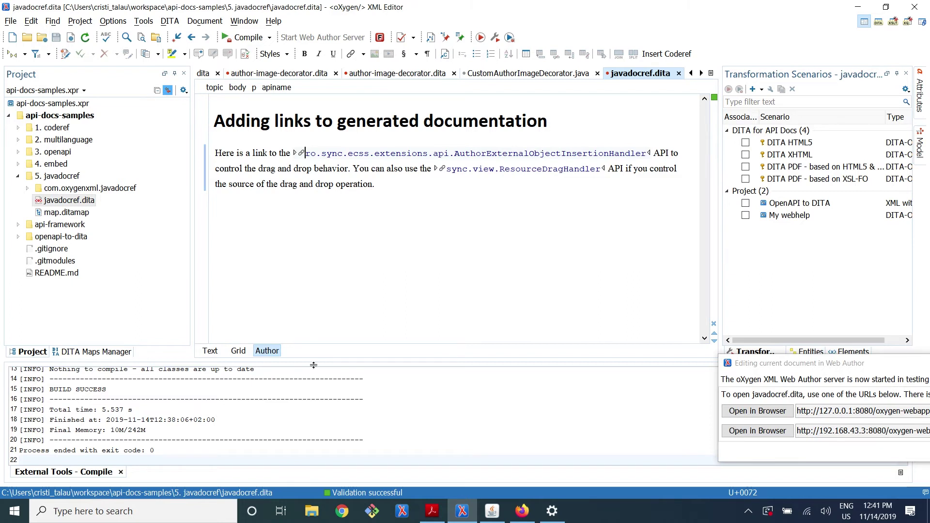
# Bring up API documentation.pdf in Acrobat Reader and advance to the Reference guide slide
pyautogui.moveTo(435, 517)
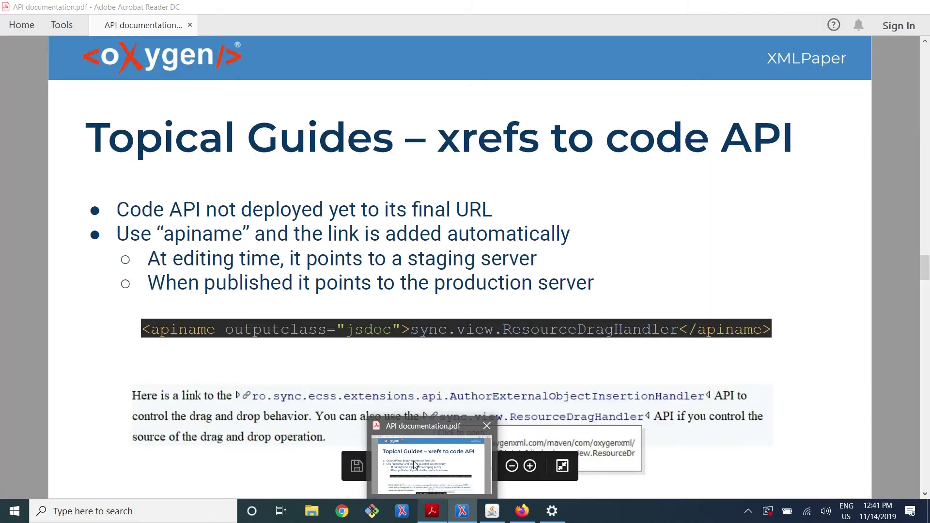
pyautogui.click(414, 464)
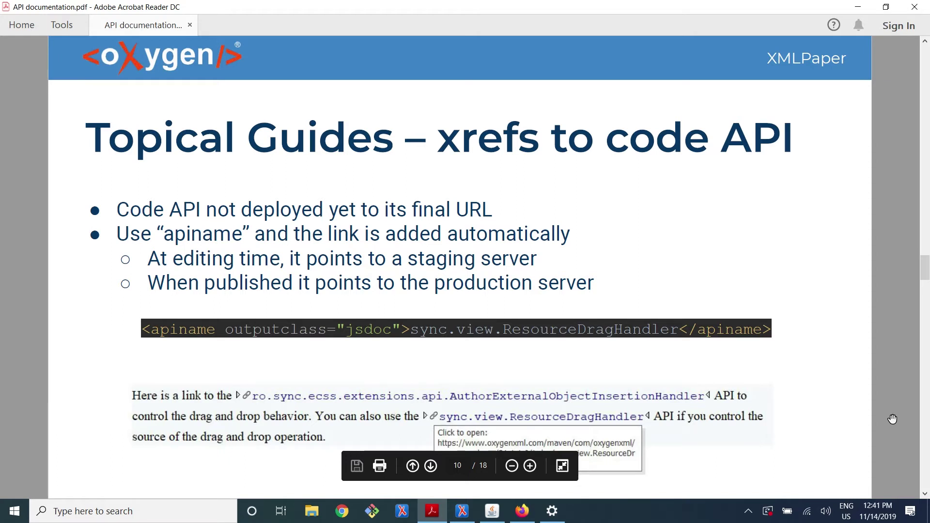
pyautogui.press('pagedown')
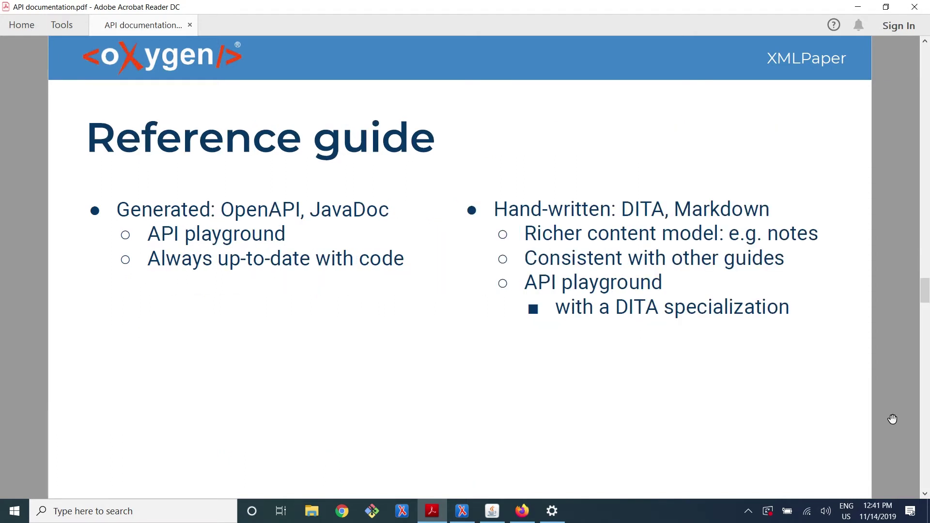
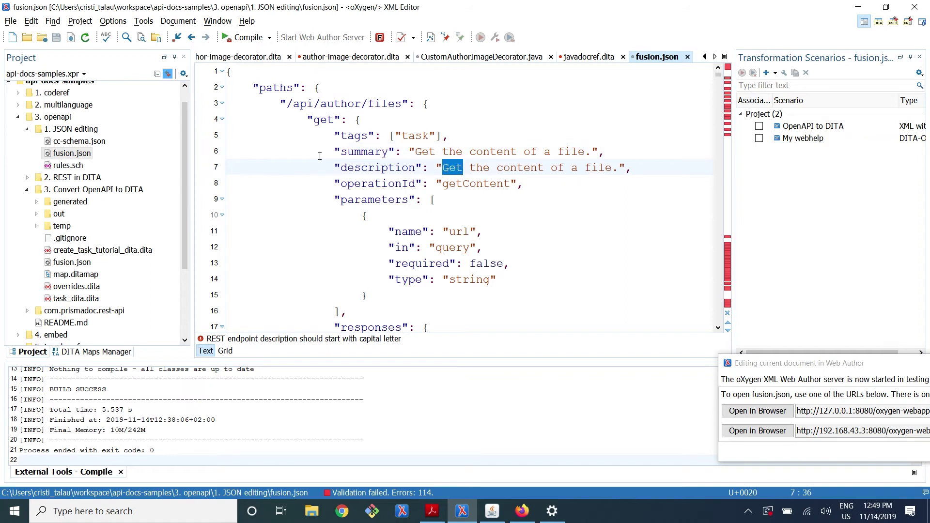
# Close the External Tools - Compile console below fusion.json so the editor and project tree get more room
pyautogui.scroll(-2, 320, 155)
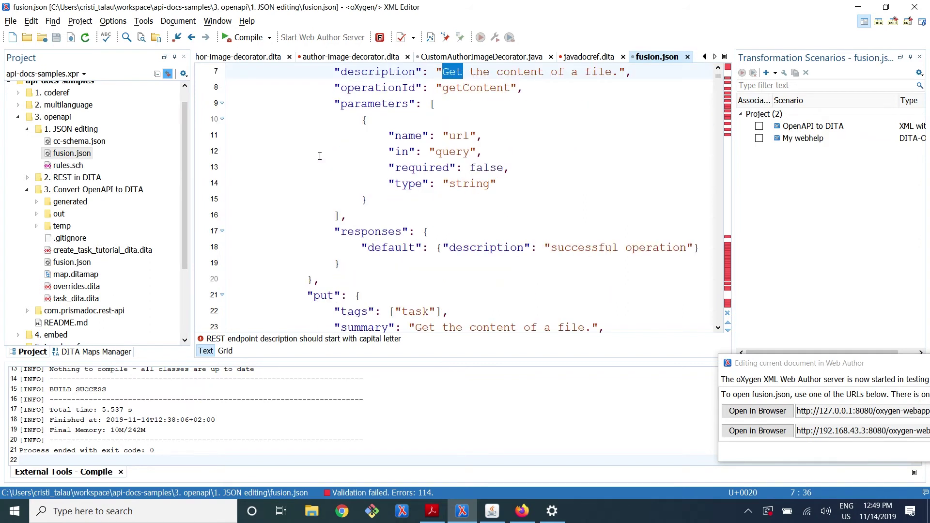
pyautogui.scroll(2, 320, 155)
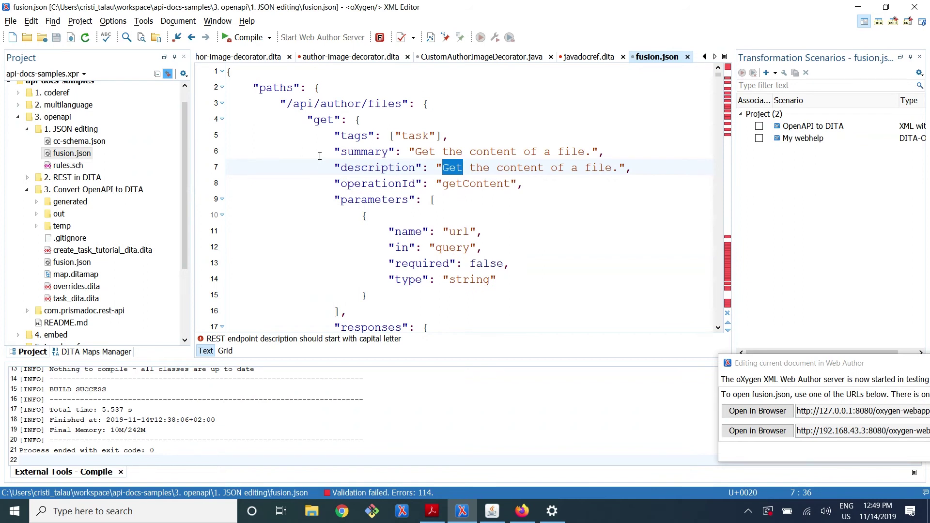
pyautogui.scroll(-3, 320, 155)
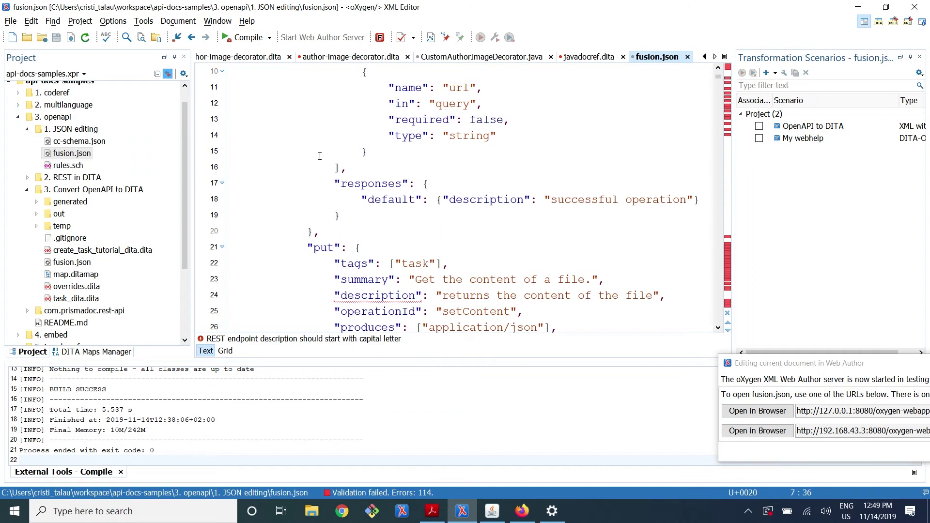
pyautogui.click(120, 471)
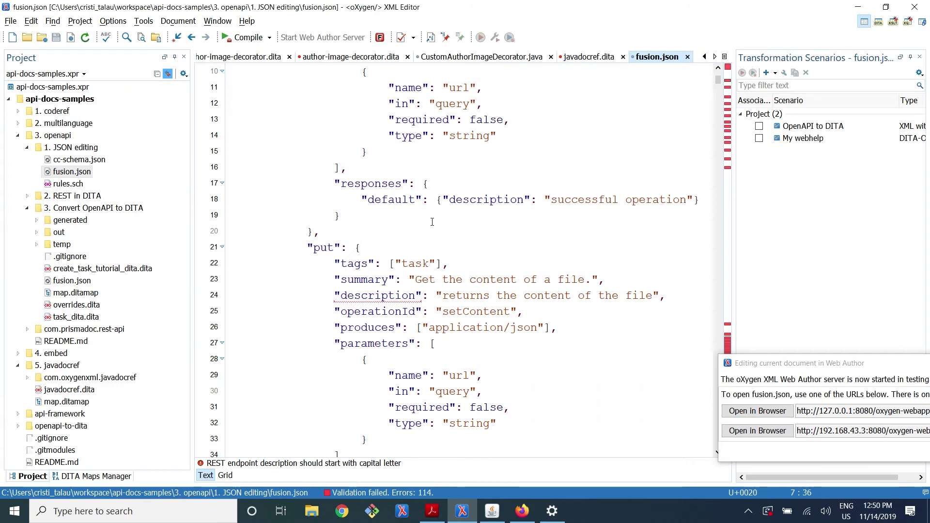
pyautogui.scroll(3, 432, 222)
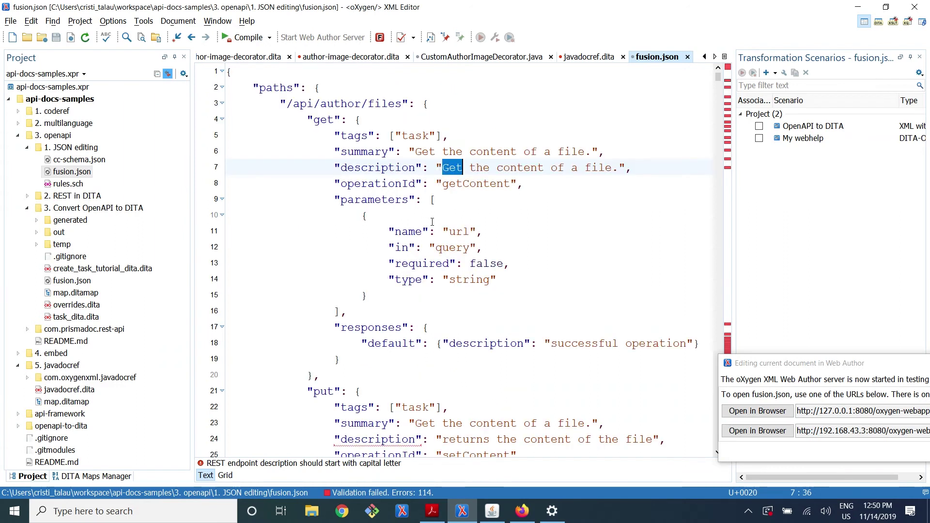
# Delete the GET operation's description line 7 and leave a blank line in its place
pyautogui.doubleClick(407, 167)
pyautogui.press('Left')
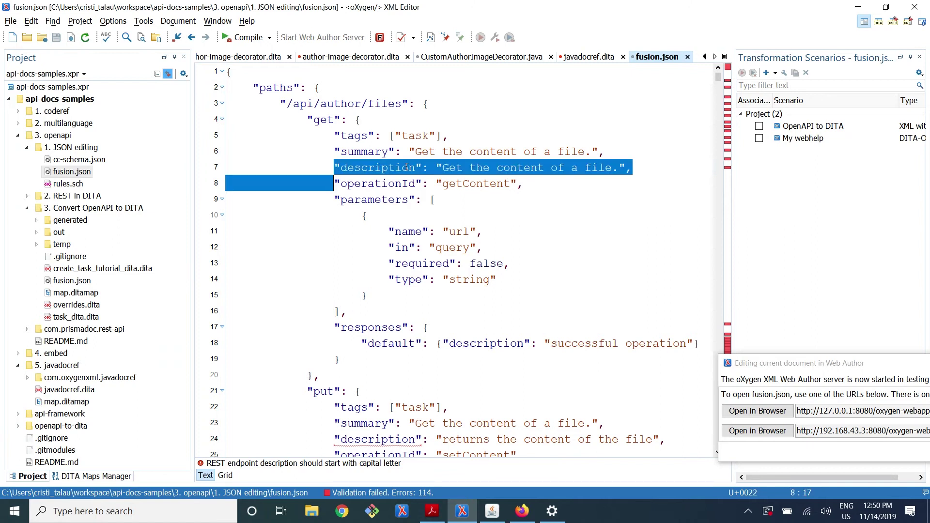
pyautogui.tripleClick(407, 167)
pyautogui.press('Delete')
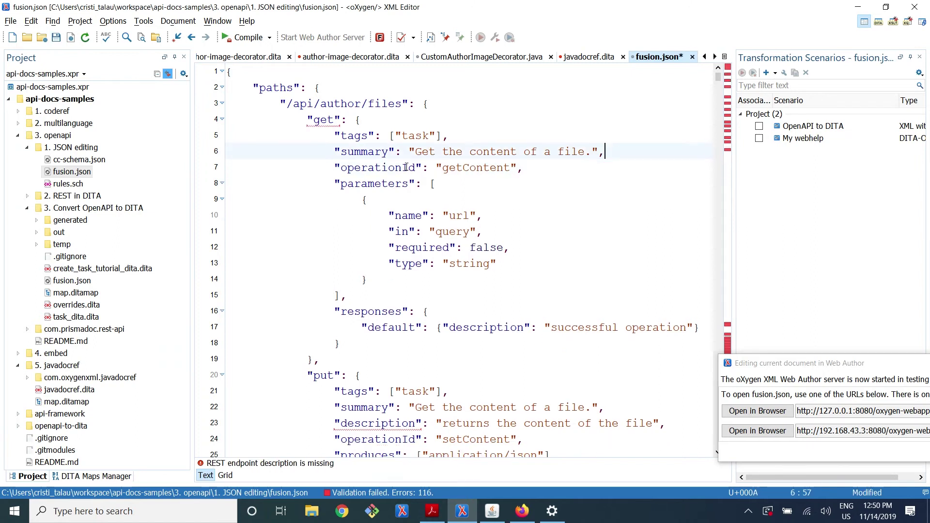
pyautogui.press('Return')
pyautogui.press('Up')
# Insert a description key through content completion, give it the value 'sadas', and save fusion.json
pyautogui.hotkey('ctrl', 'space')
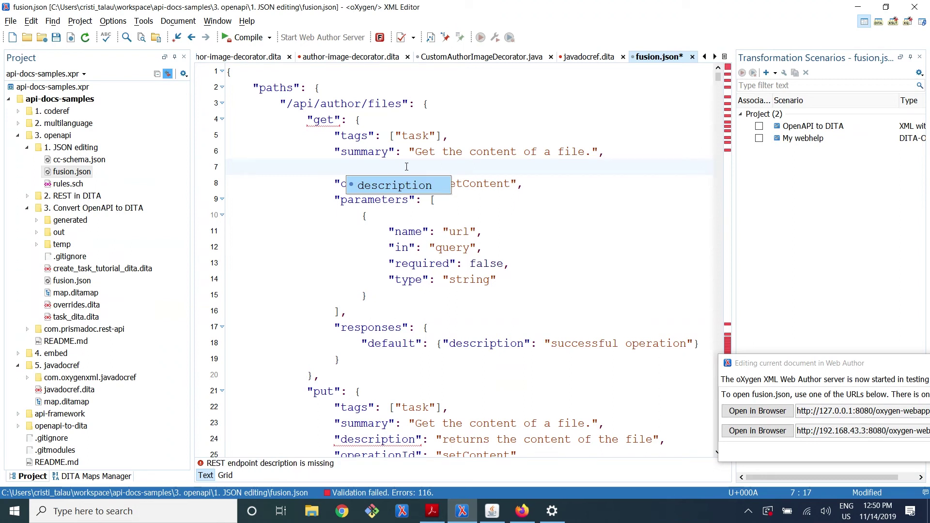
pyautogui.press('Return')
pyautogui.press('Escape')
pyautogui.press('End')
pyautogui.press('Left')
pyautogui.press('Left')
pyautogui.write('sadas')
pyautogui.hotkey('ctrl', 's')
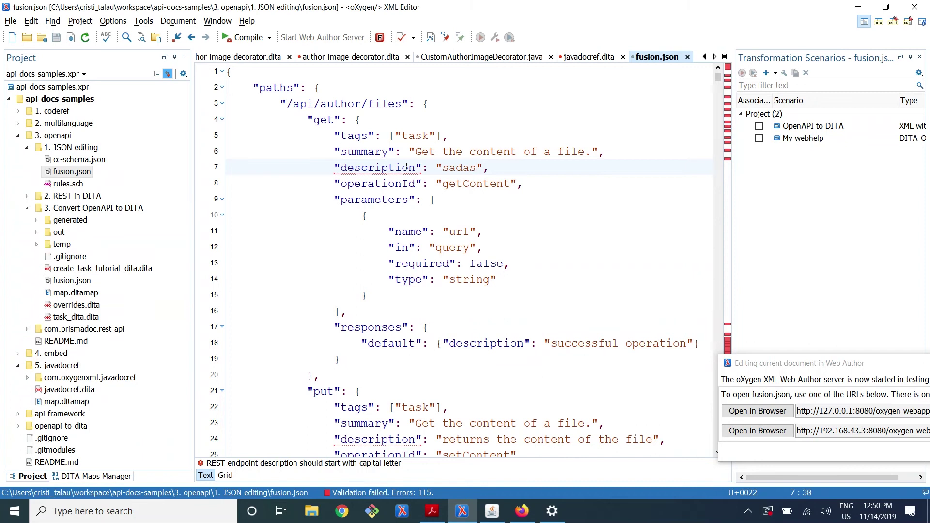
# Move to the start of the PUT description text 'returns the content of the file' on line 24
pyautogui.scroll(-1, 406, 167)
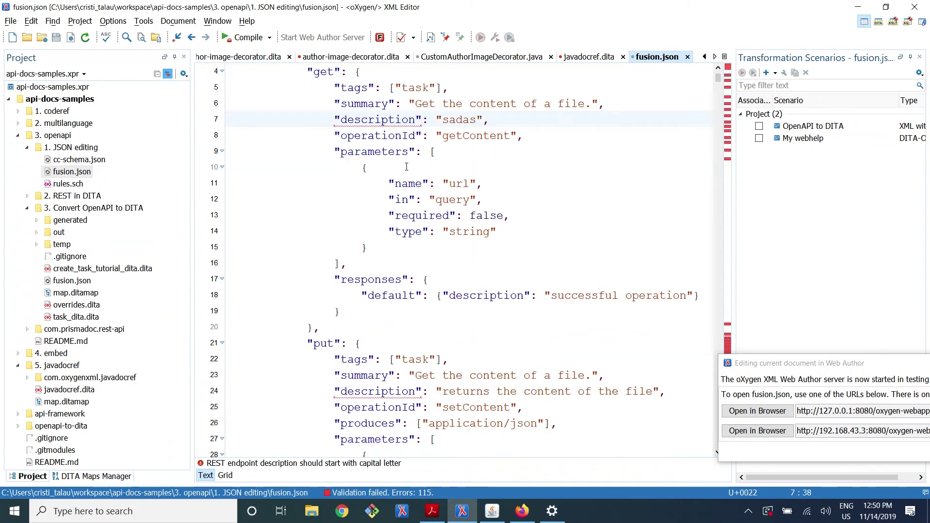
pyautogui.scroll(-2, 405, 167)
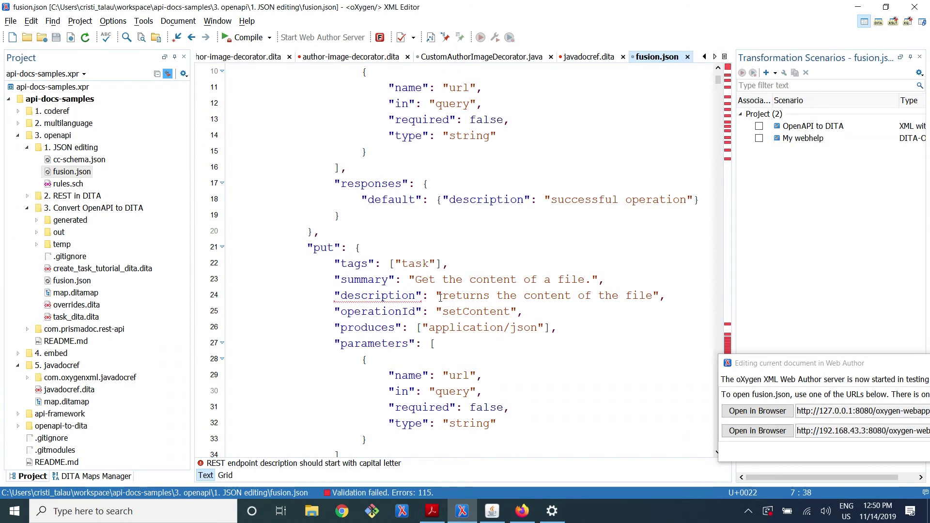
pyautogui.click(397, 294)
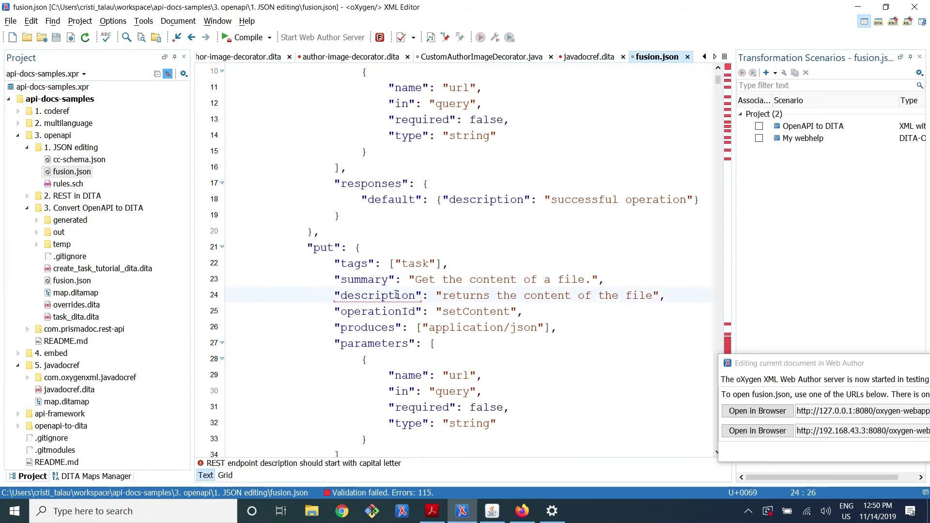
pyautogui.click(450, 295)
# Delete the trailing period from the PUT summary on line 23
pyautogui.press('Up')
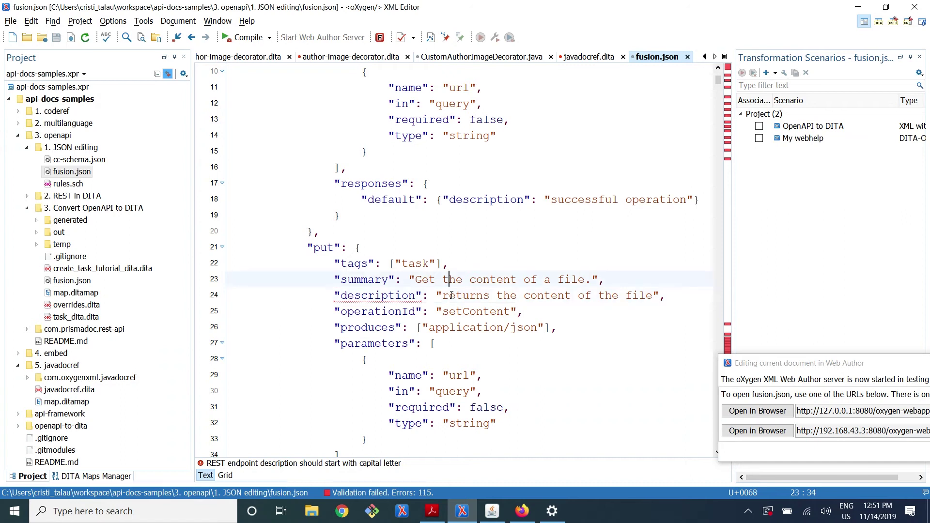
pyautogui.hotkey('ctrl', 'Right')
pyautogui.hotkey('ctrl', 'Right')
pyautogui.hotkey('ctrl', 'Right')
pyautogui.hotkey('ctrl', 'Right')
pyautogui.hotkey('ctrl', 'Right')
pyautogui.hotkey('ctrl', 'Right')
pyautogui.press('BackSpace')
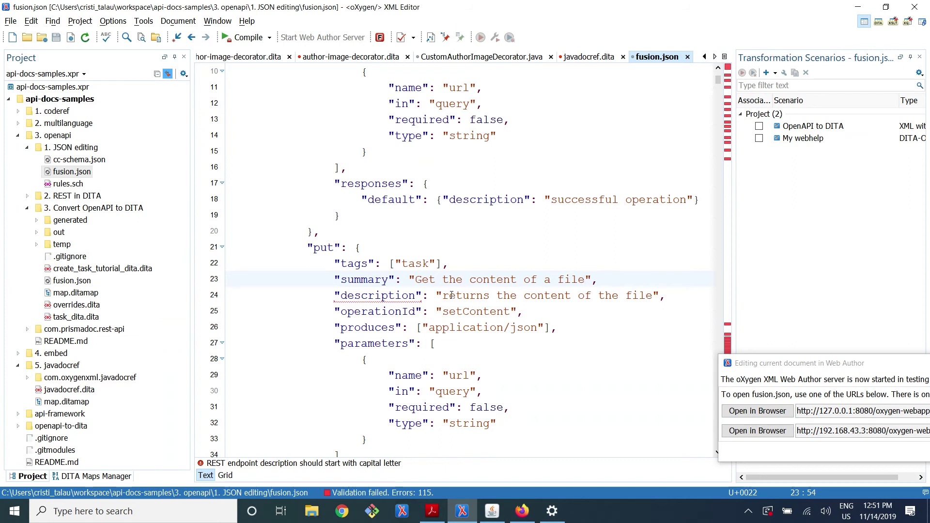
pyautogui.press('Down')
pyautogui.press('Down')
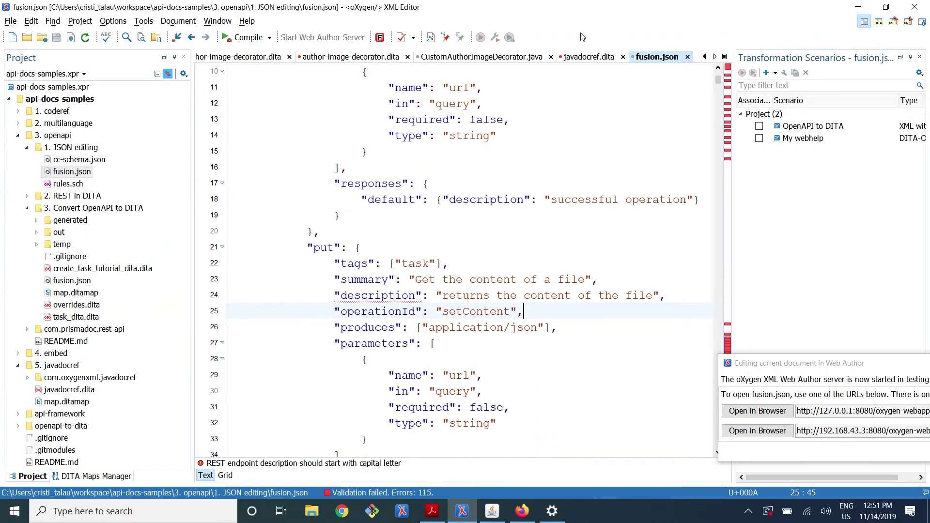
# Point out the summary, description and produces keys, and select the application/json value
pyautogui.scroll(-1, 520, 225)
pyautogui.scroll(-1, 520, 224)
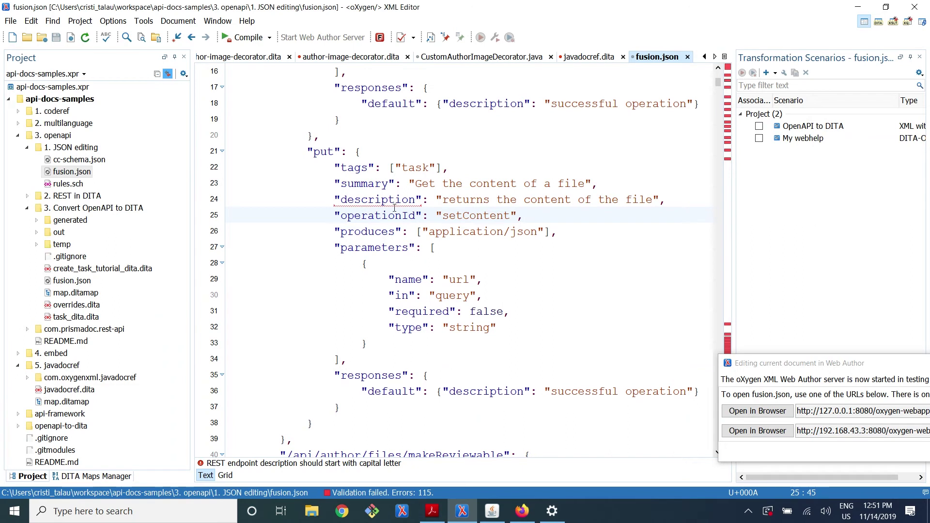
pyautogui.doubleClick(347, 185)
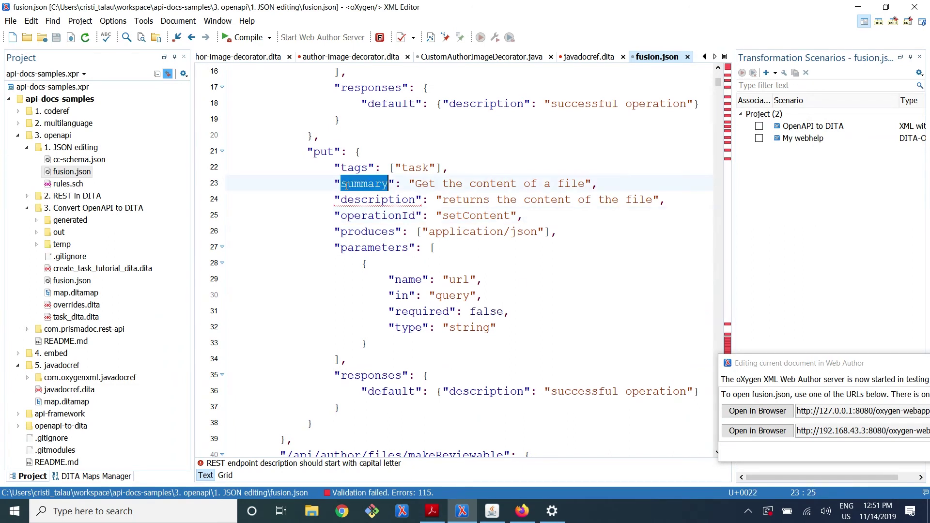
pyautogui.doubleClick(357, 203)
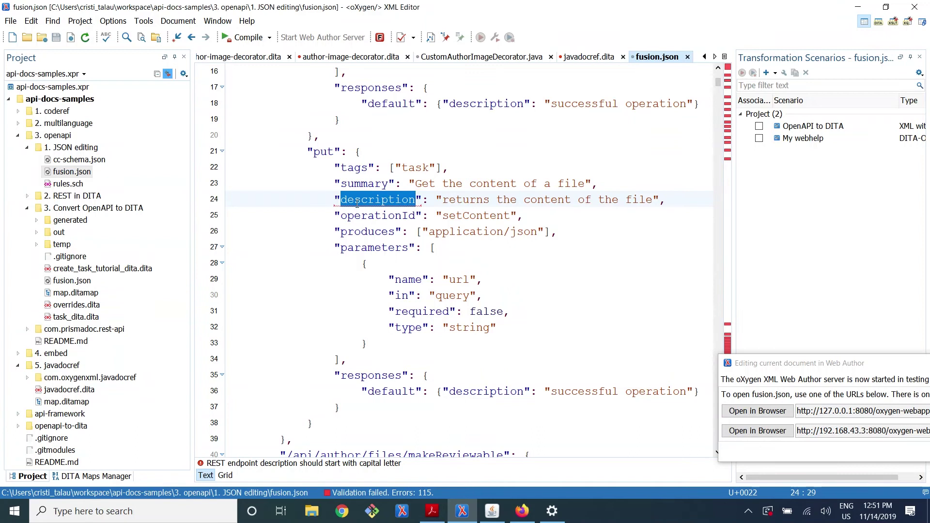
pyautogui.doubleClick(368, 231)
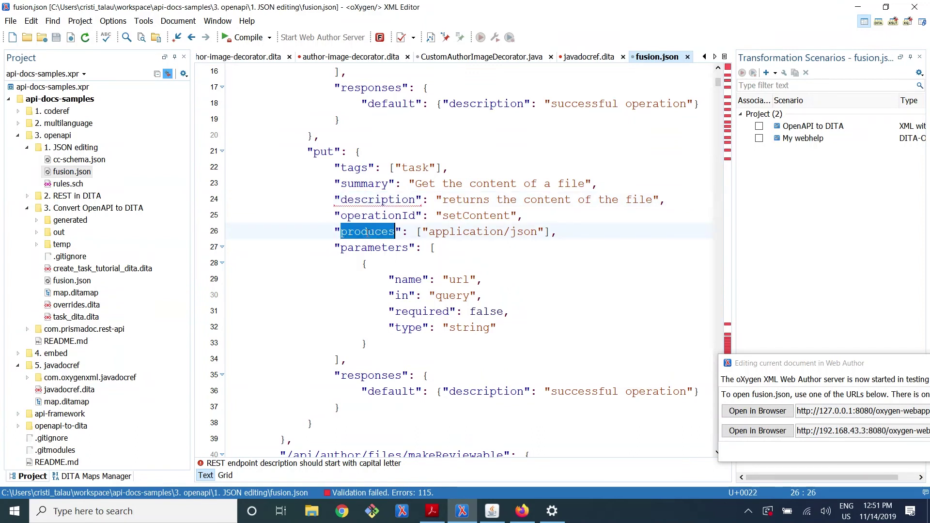
pyautogui.moveTo(420, 233); pyautogui.dragTo(544, 232)
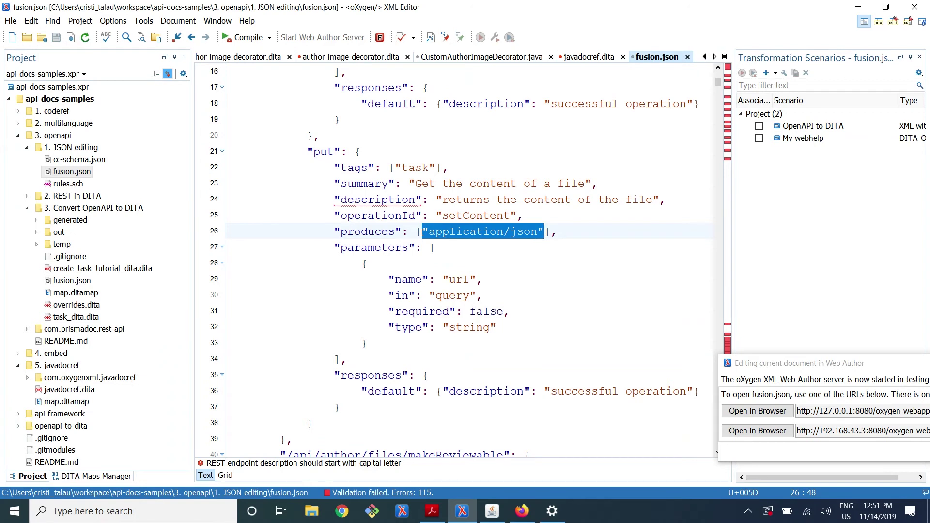
# Select the XPath condition on the Acrobat slide, then return to oXygen
pyautogui.hotkey('alt', 'Tab')
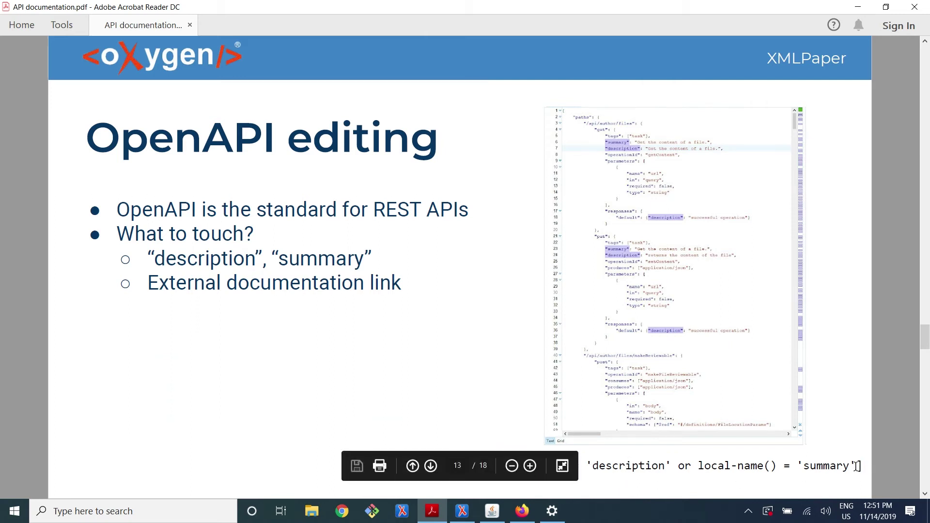
pyautogui.moveTo(861, 465); pyautogui.dragTo(457, 456)
pyautogui.click(462, 511)
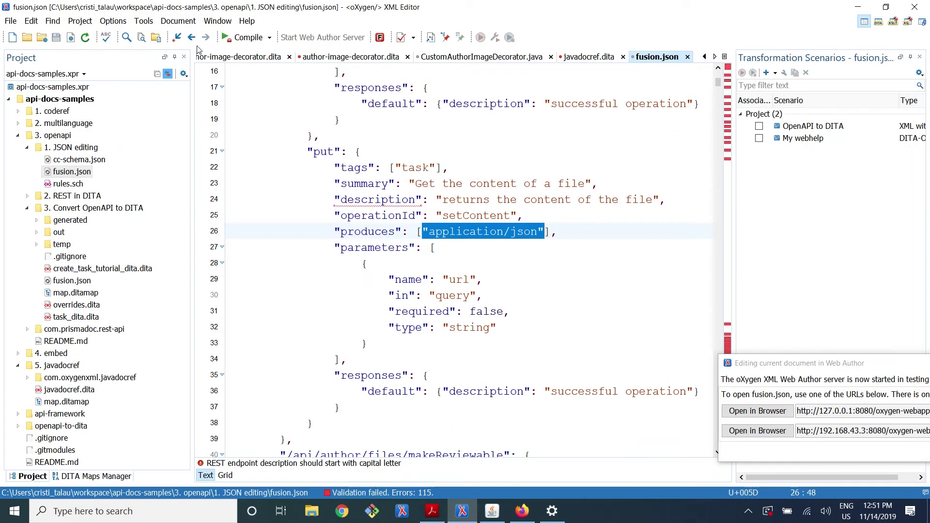
# Enable the XPath toolbar through the toolbar configuration
pyautogui.rightClick(543, 33)
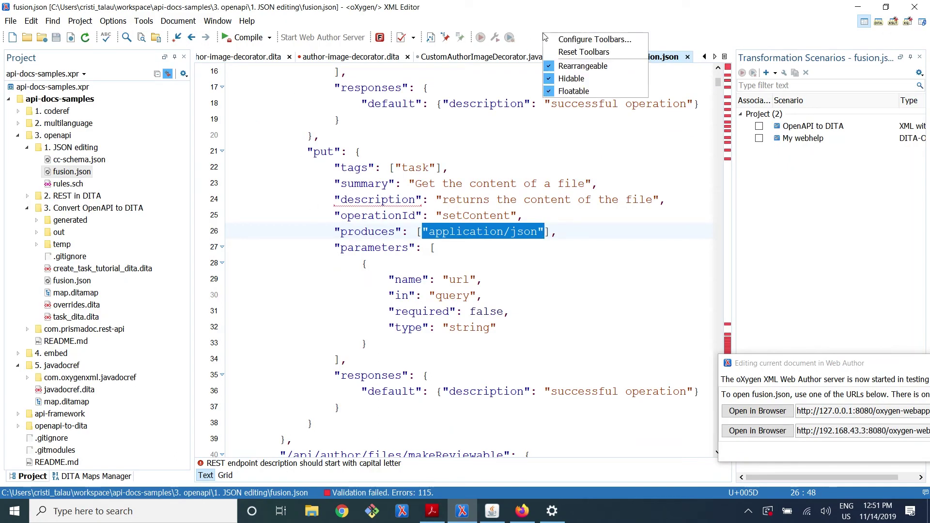
pyautogui.click(573, 43)
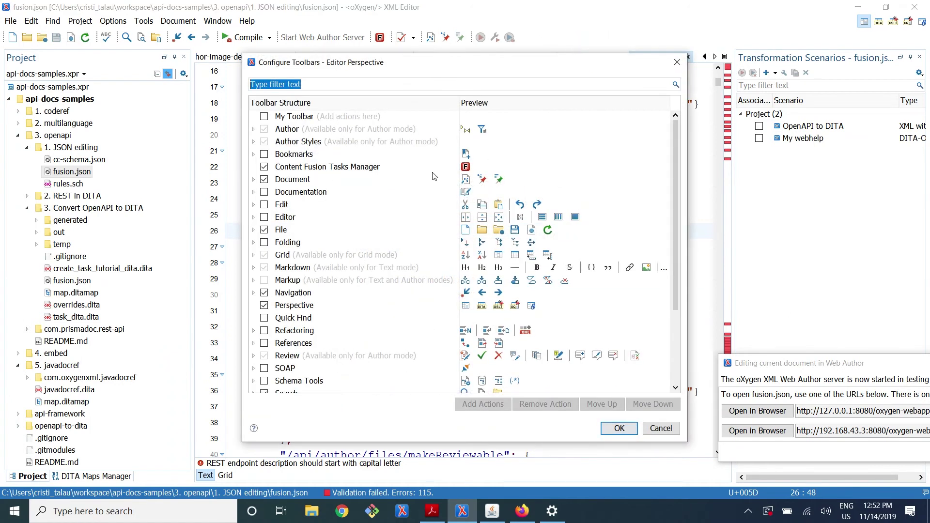
pyautogui.write('xpath')
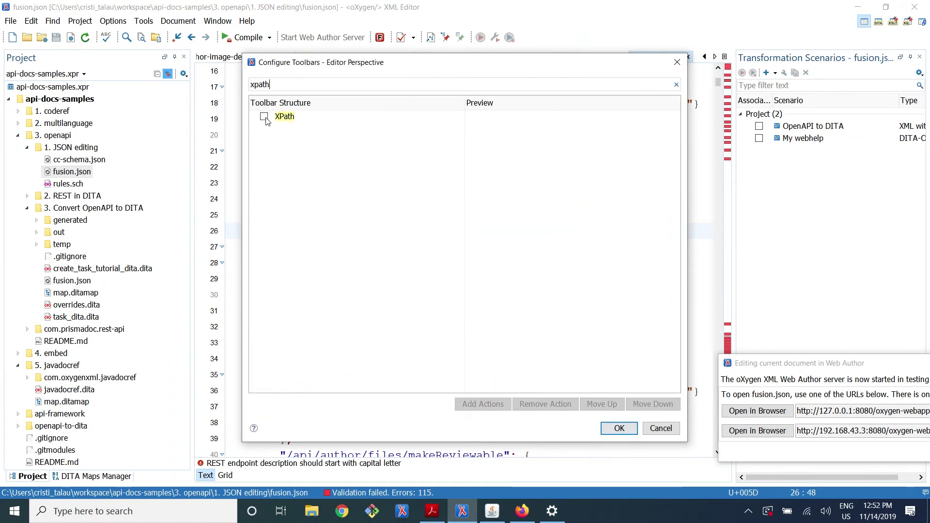
pyautogui.click(264, 117)
pyautogui.click(619, 428)
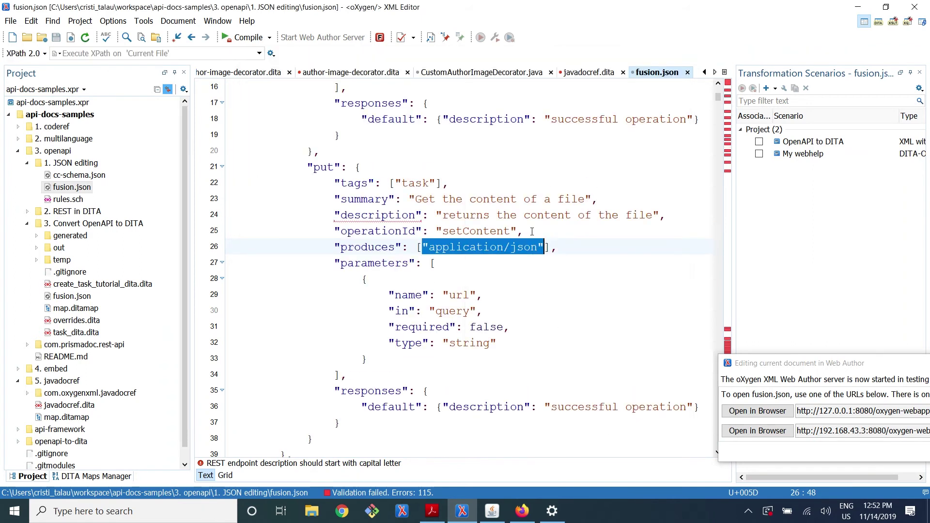
# Run the pasted //*[local-name()='description' or local-name()='summary'] query and dock the XPath Builder
pyautogui.click(221, 53)
pyautogui.hotkey('ctrl', 'v')
pyautogui.press('Return')
pyautogui.press('Return')
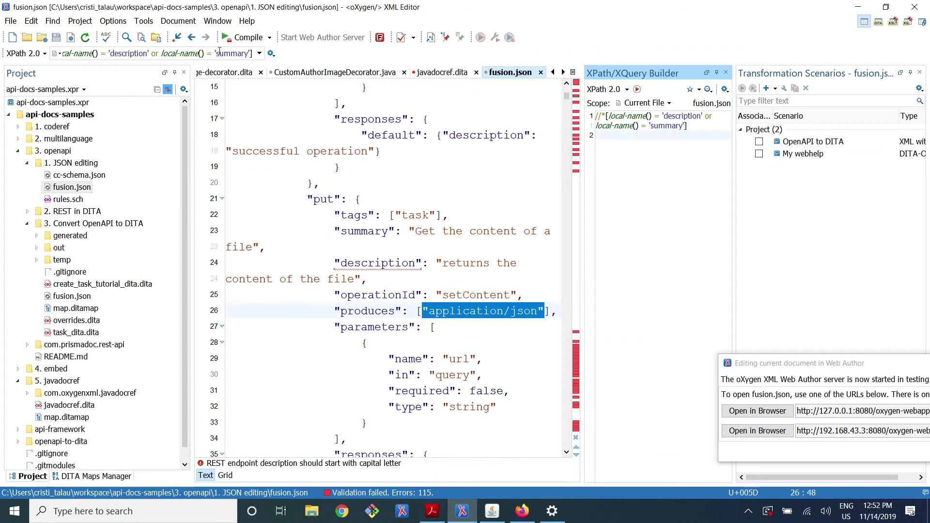
pyautogui.click(637, 89)
pyautogui.moveTo(645, 74); pyautogui.dragTo(826, 91)
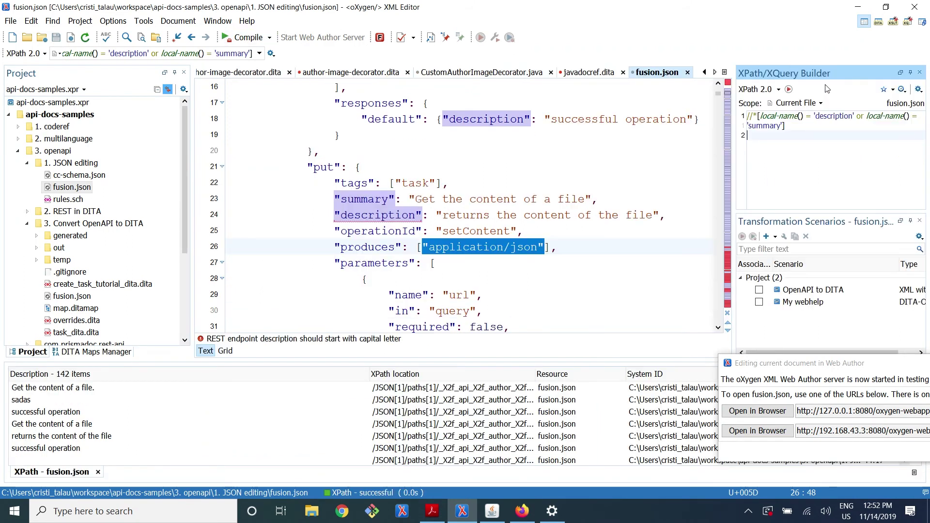
# Browse the 142 description and summary matches, then go to the presentation slides
pyautogui.scroll(-2, 524, 159)
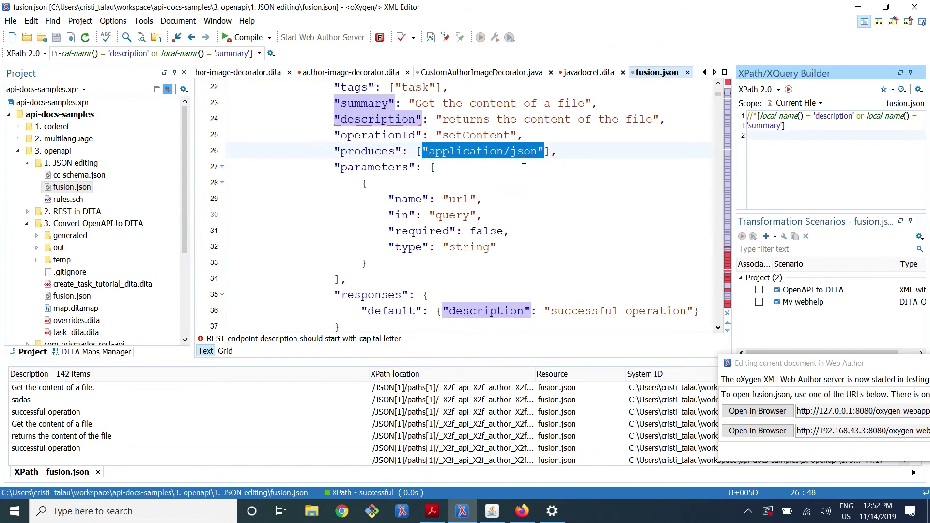
pyautogui.click(381, 106)
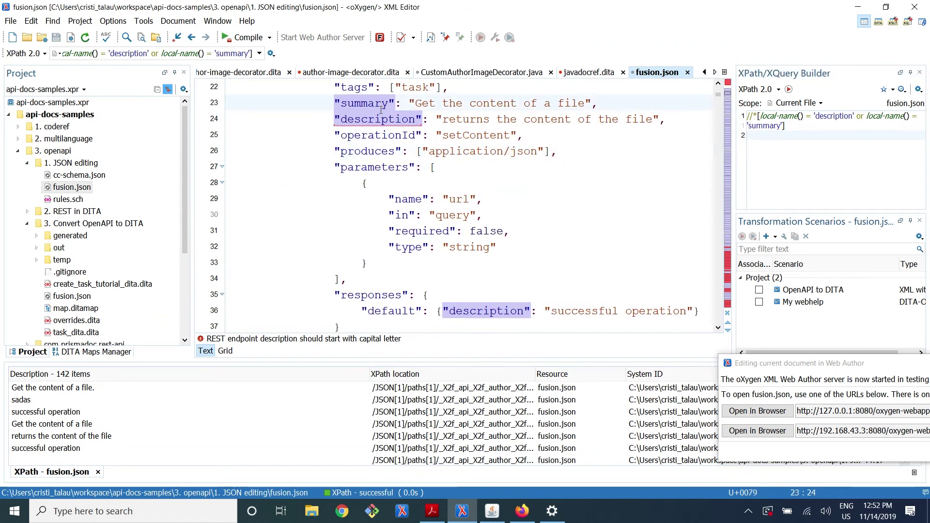
pyautogui.scroll(7, 380, 109)
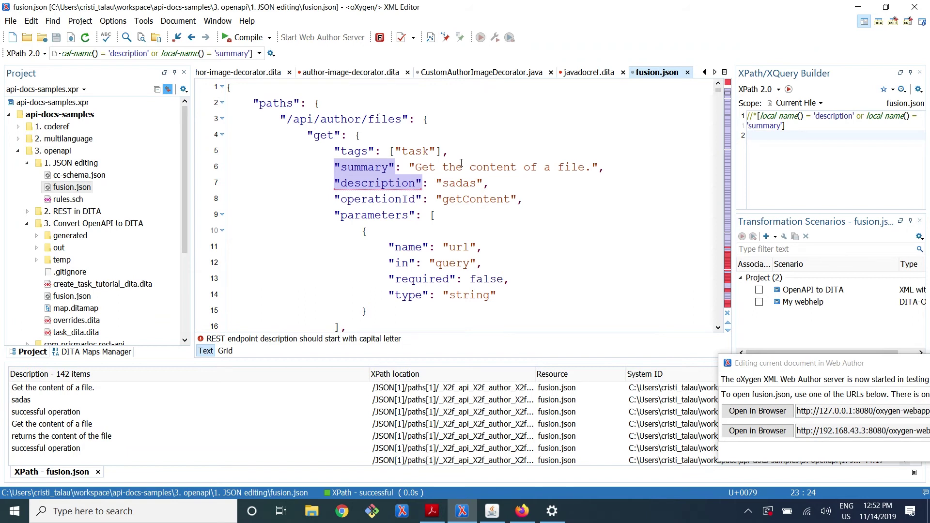
pyautogui.scroll(-9, 461, 163)
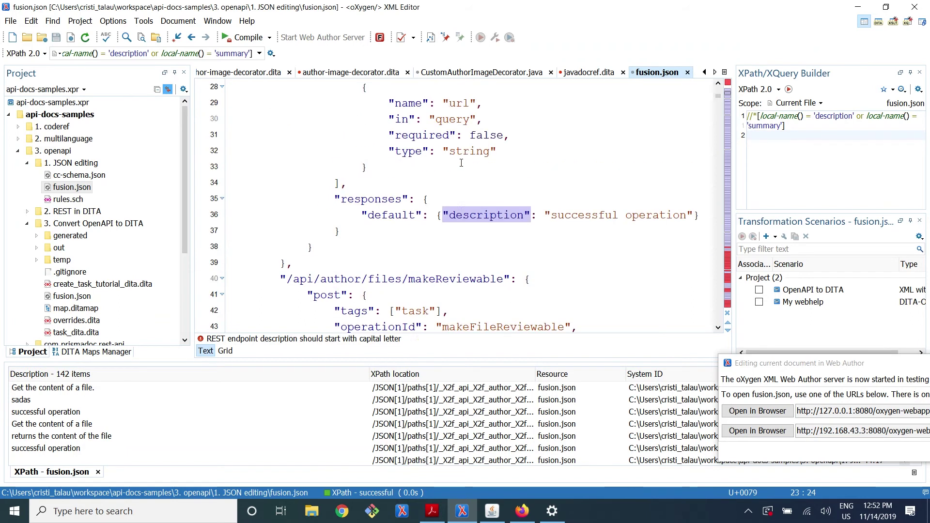
pyautogui.scroll(-13, 461, 163)
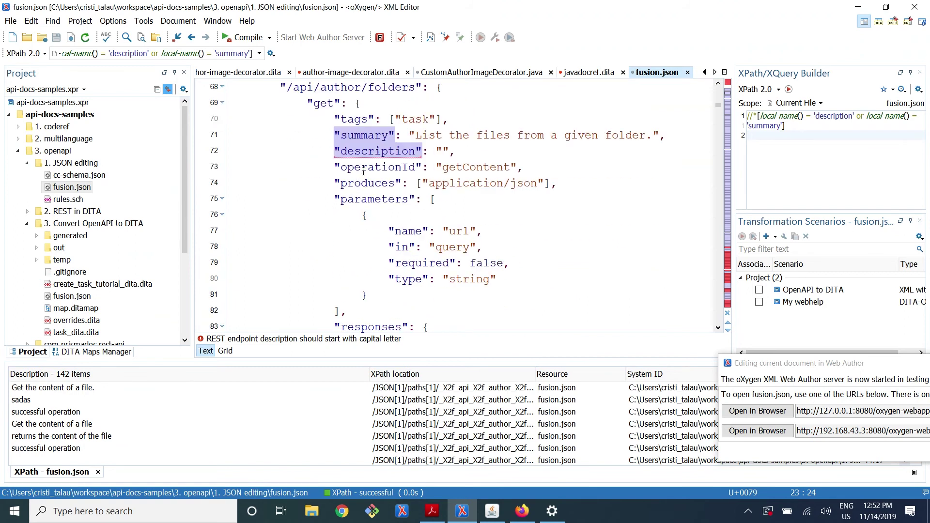
pyautogui.hotkey('alt', 'Tab')
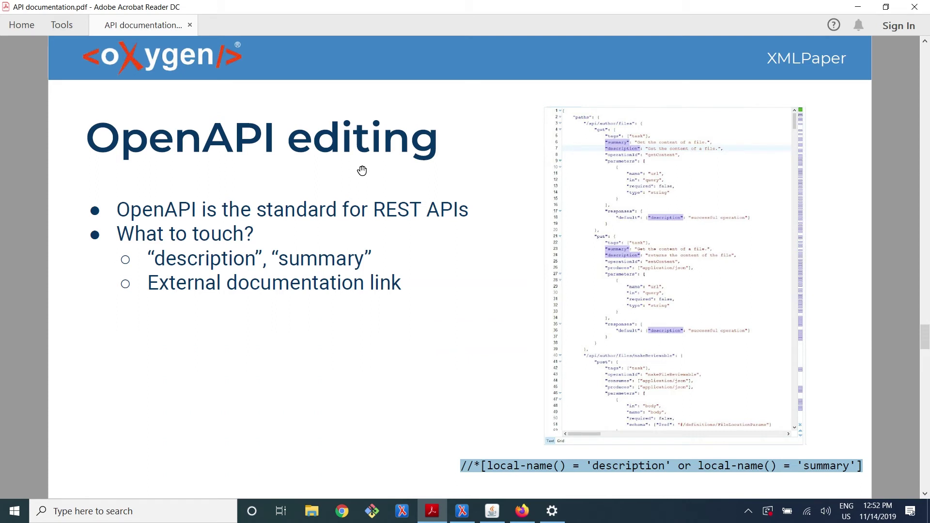
# Advance from the 'OpenAPI editing' slide to the Schematron-based linter slide, then return to oXygen
pyautogui.click(362, 171)
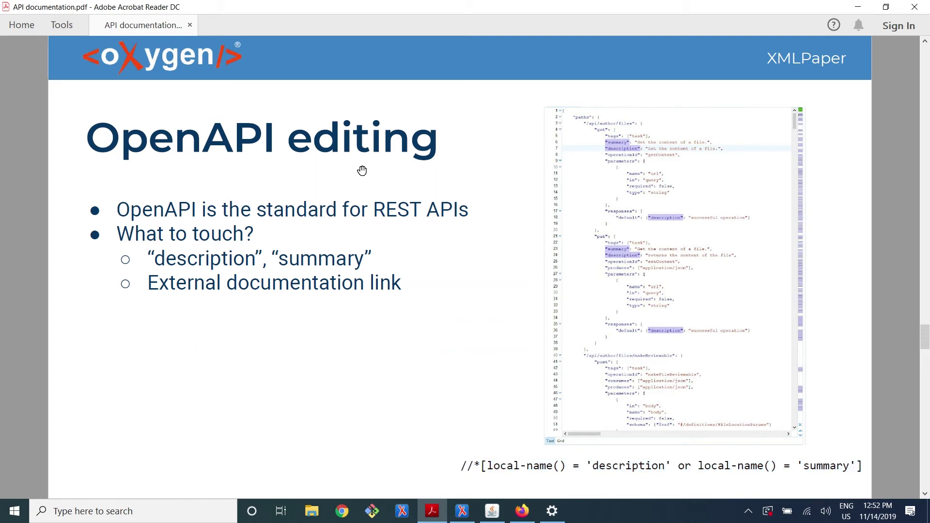
pyautogui.press('pagedown')
pyautogui.press('pageup')
pyautogui.press('pagedown')
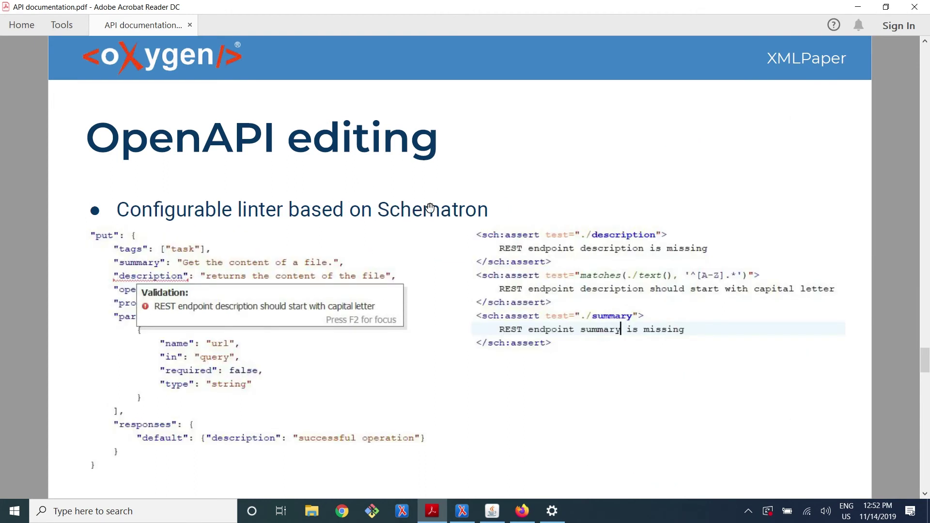
pyautogui.hotkey('alt', 'Tab')
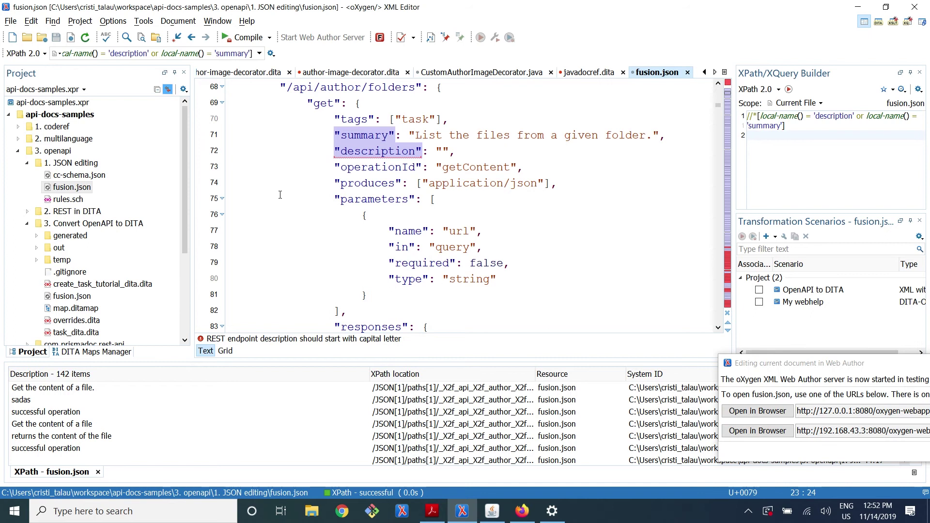
# Open rules.sch from the Project view and scroll to its assertions
pyautogui.click(76, 202)
pyautogui.doubleClick(76, 203)
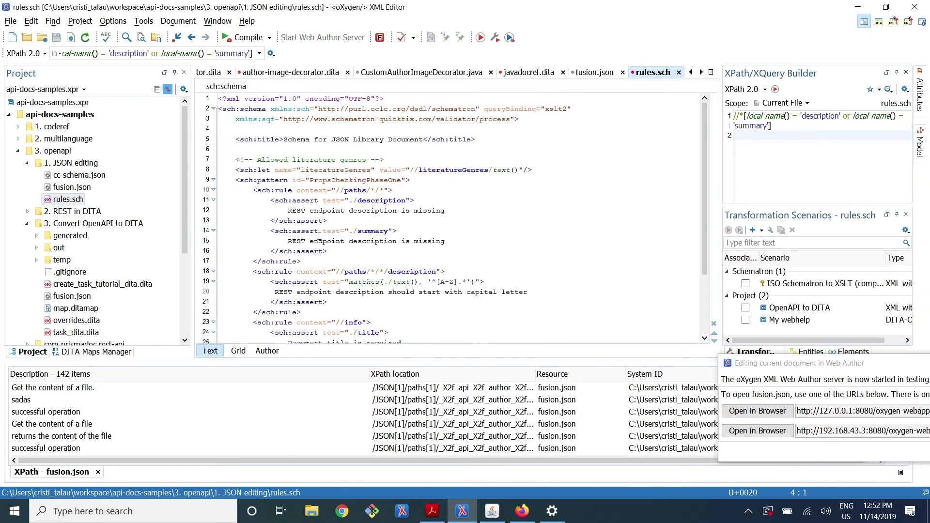
pyautogui.scroll(-3, 319, 236)
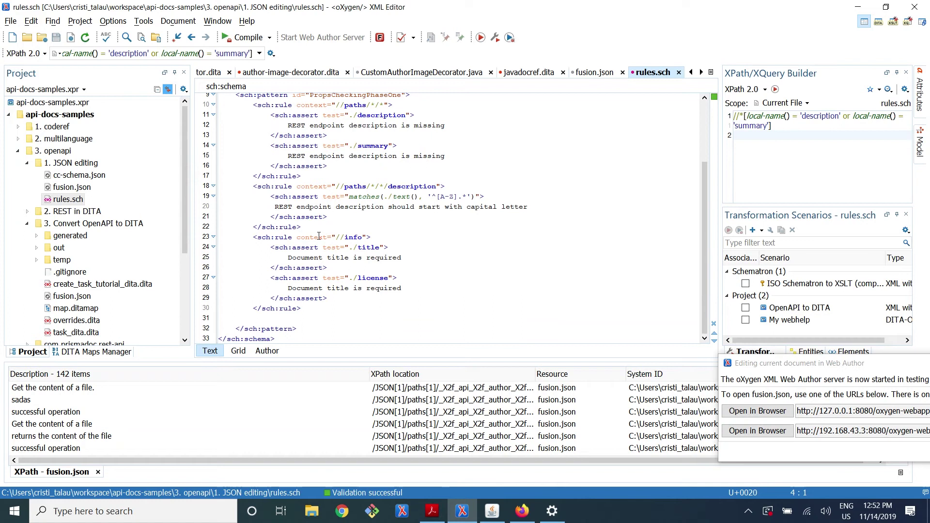
pyautogui.scroll(2, 319, 236)
pyautogui.scroll(1, 319, 236)
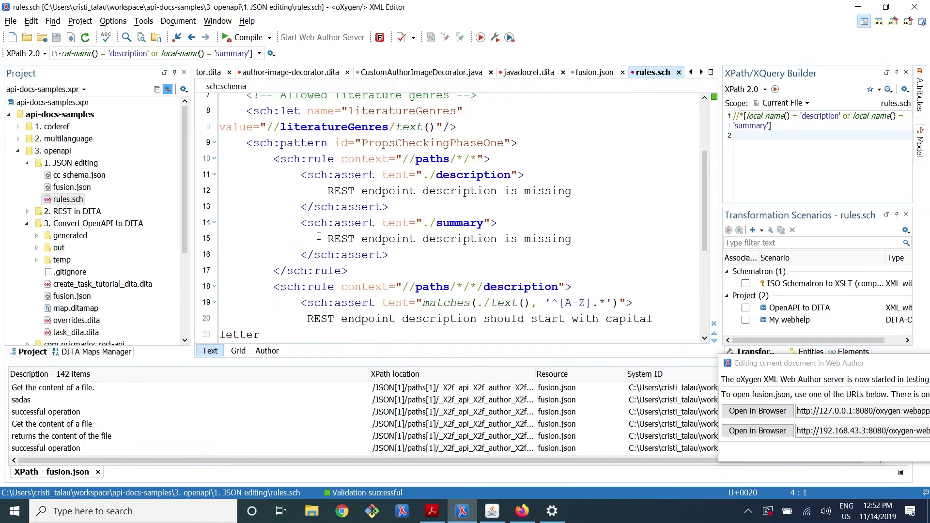
pyautogui.scroll(1, 319, 236)
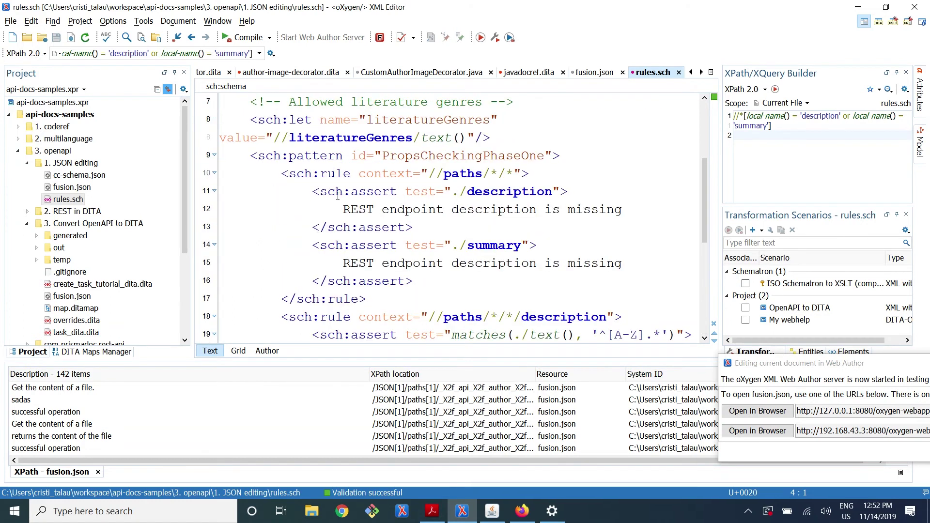
# Highlight the ./description test and 'description is missing' message, then bring up javadocref.dita
pyautogui.moveTo(312, 191); pyautogui.dragTo(427, 227)
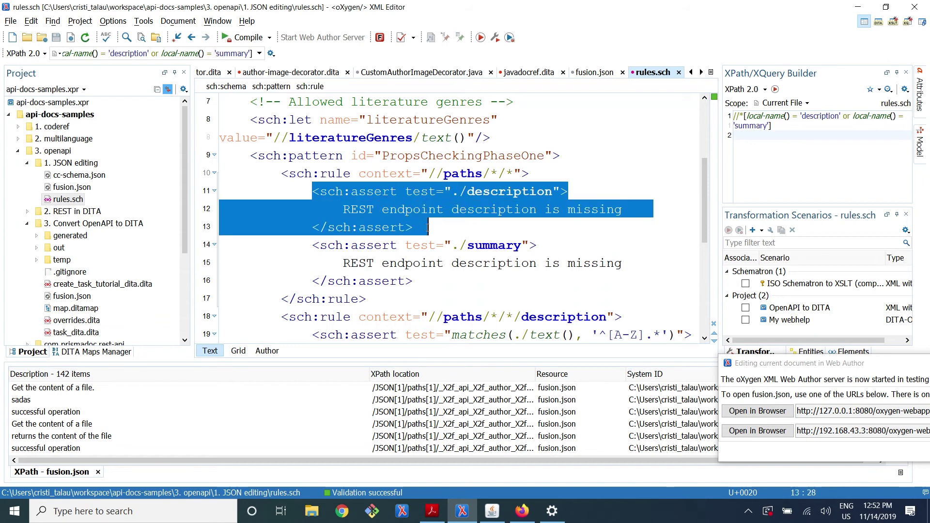
pyautogui.click(428, 227)
pyautogui.moveTo(453, 192); pyautogui.dragTo(553, 192)
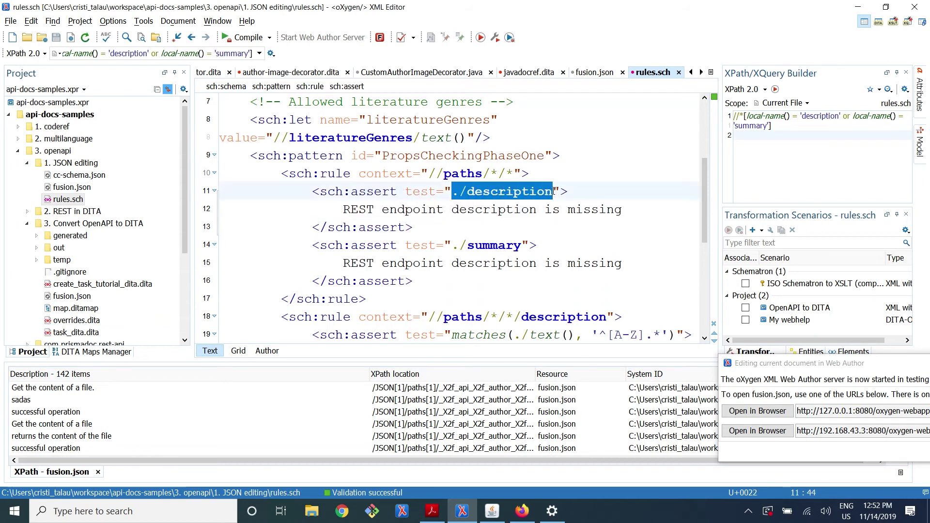
pyautogui.moveTo(359, 209); pyautogui.dragTo(577, 211)
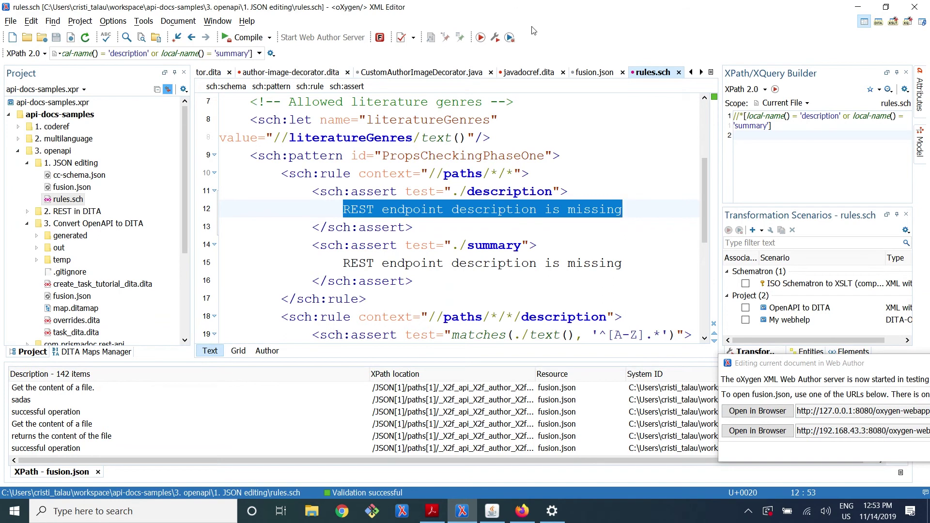
pyautogui.click(524, 73)
pyautogui.hotkey('alt', 'Tab')
# Scroll to the 'Document REST API in DITA' slide and return to oXygen
pyautogui.scroll(-1, 274, 242)
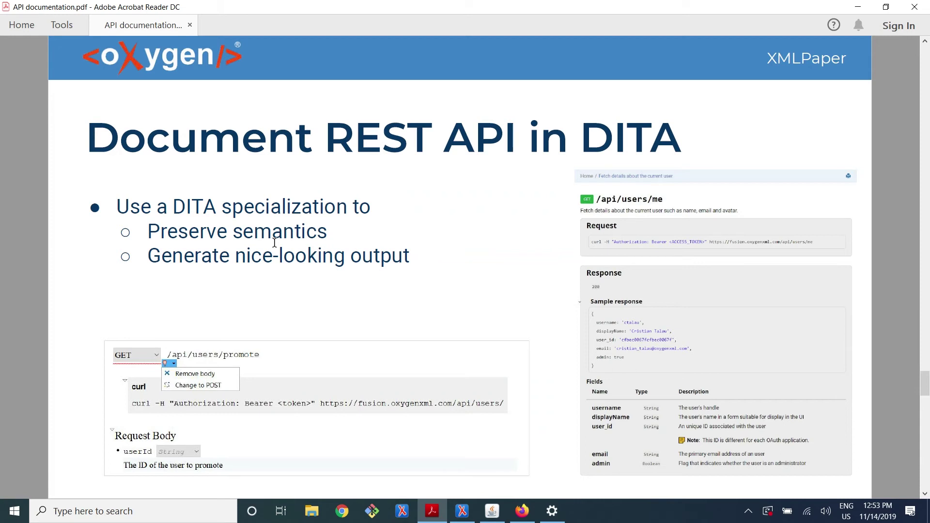
pyautogui.hotkey('alt', 'Tab')
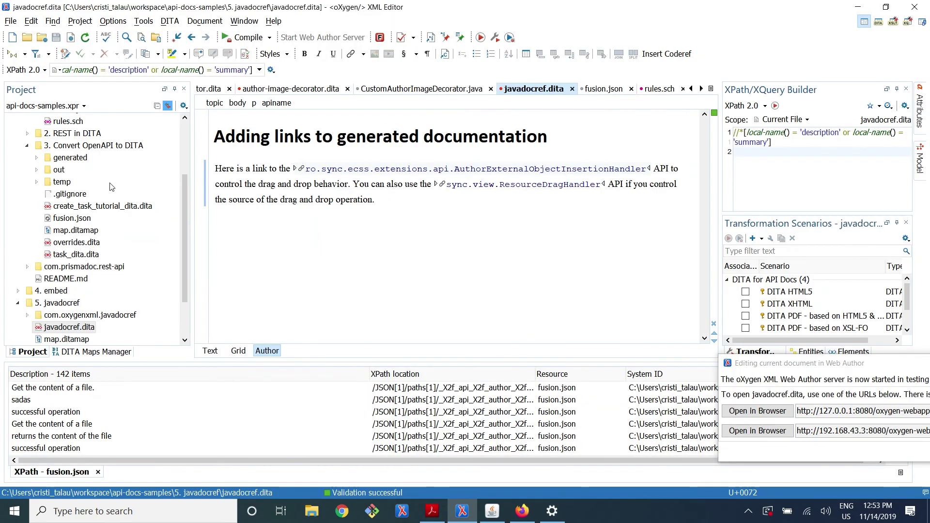
# Collapse the javadocref and JSON editing folders and reopen 3. openapi in the project tree
pyautogui.click(27, 146)
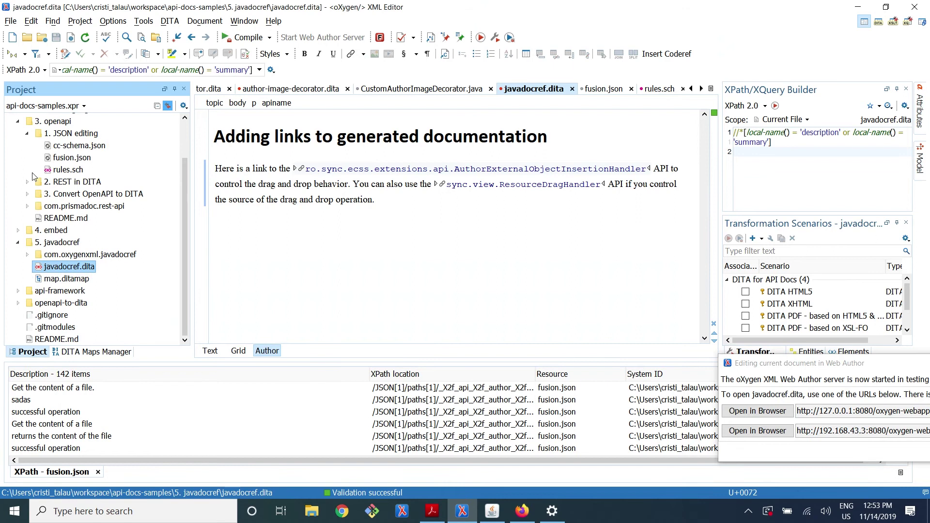
pyautogui.click(18, 122)
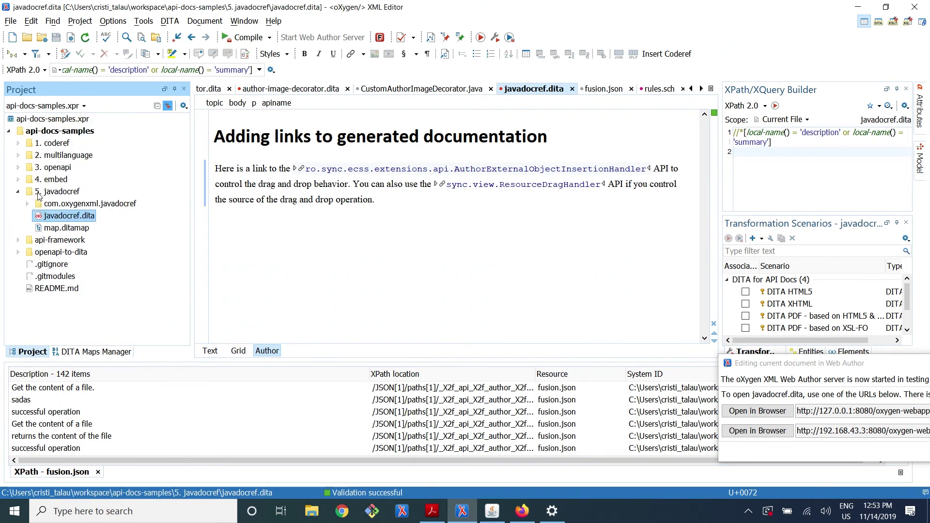
pyautogui.click(18, 193)
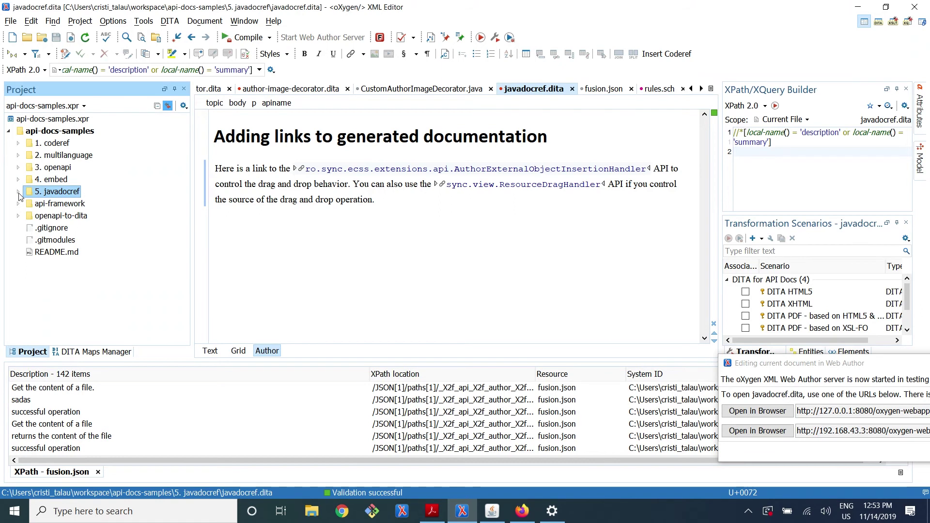
pyautogui.click(18, 167)
pyautogui.press('Down')
pyautogui.press('Up')
pyautogui.press('Up')
pyautogui.press('Up')
pyautogui.press('Up')
pyautogui.press('Up')
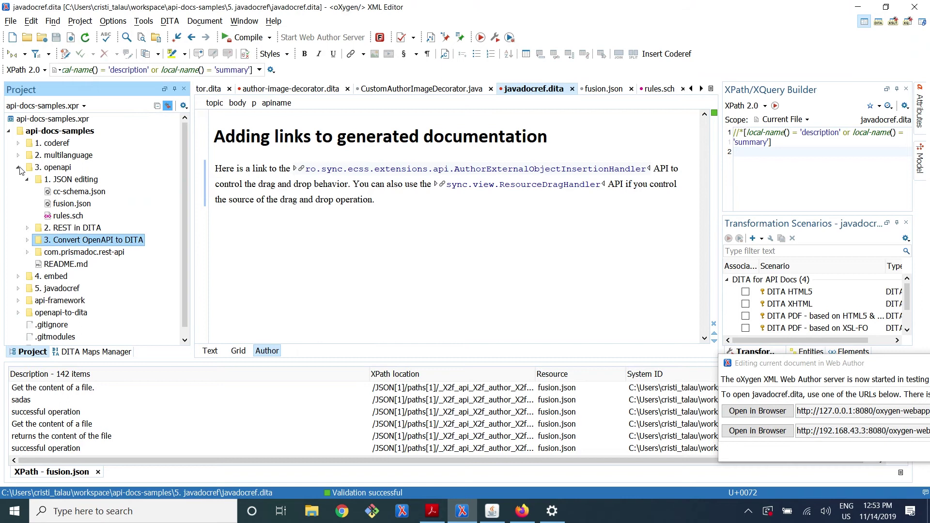
pyautogui.press('Up')
pyautogui.press('Up')
pyautogui.press('Up')
pyautogui.press('Up')
pyautogui.press('Up')
pyautogui.press('Left')
# Expand 2. REST in DITA and open rest-method.dita
pyautogui.press('Down')
pyautogui.press('Right')
pyautogui.press('Down')
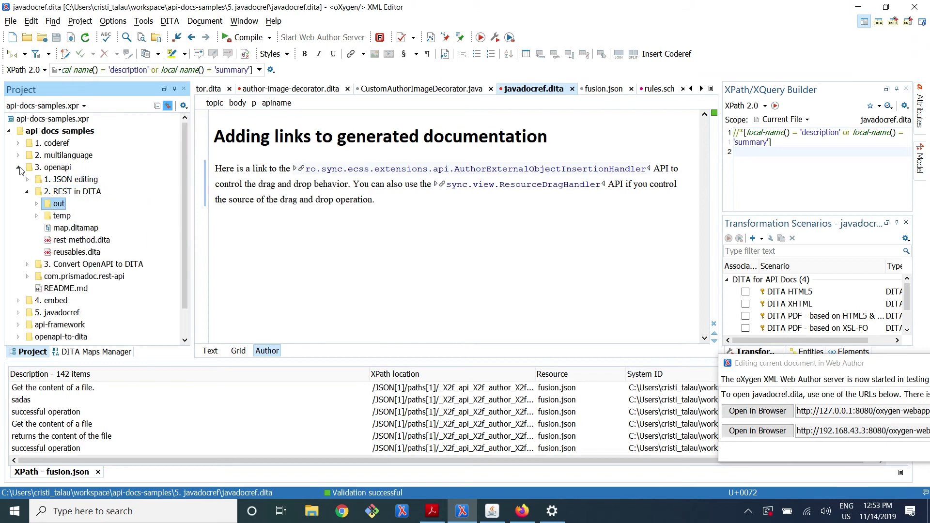
pyautogui.press('Down')
pyautogui.press('Down')
pyautogui.press('Down')
pyautogui.press('Down')
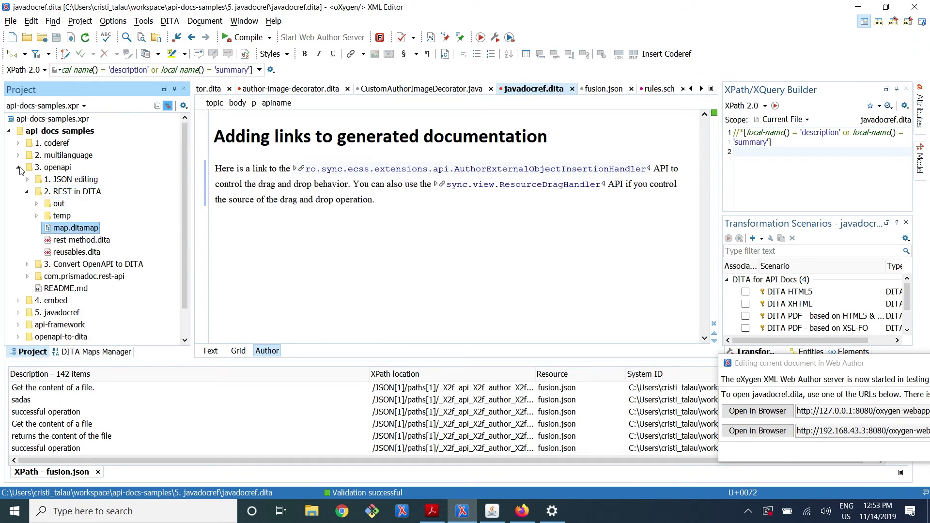
pyautogui.press('Down')
pyautogui.press('Down')
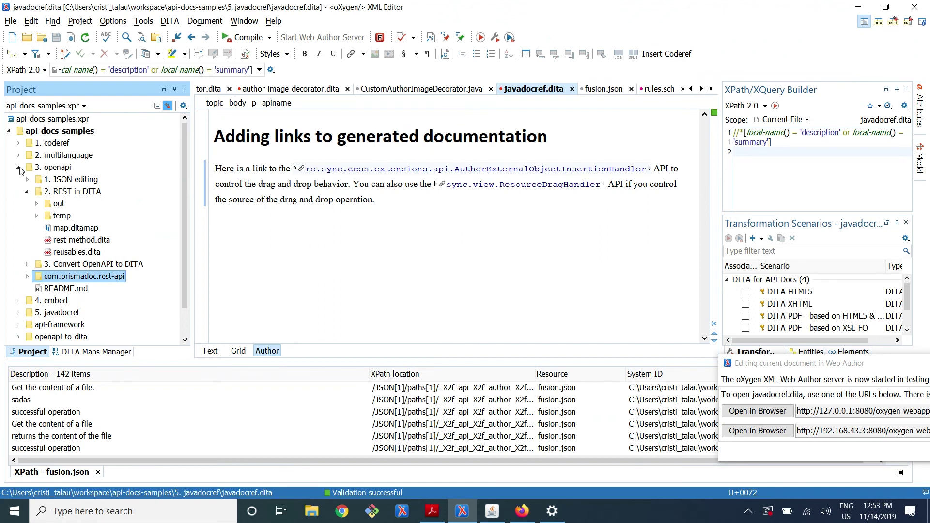
pyautogui.press('Up')
pyautogui.press('Up')
pyautogui.press('Up')
pyautogui.press('Up')
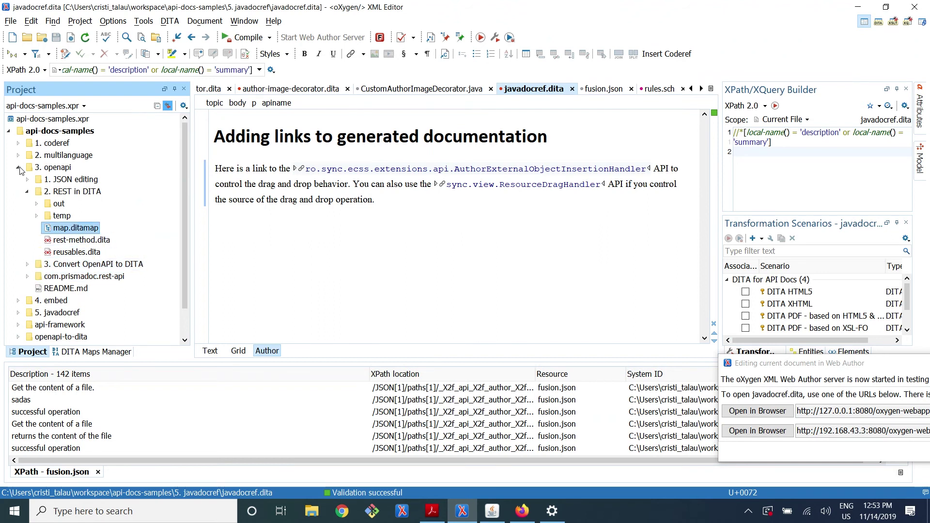
pyautogui.press('Down')
pyautogui.click(18, 167)
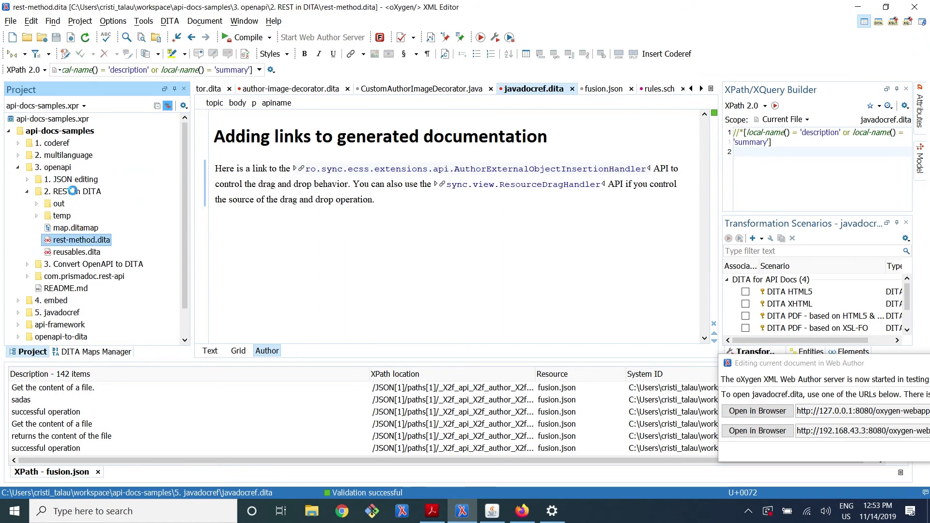
pyautogui.doubleClick(99, 239)
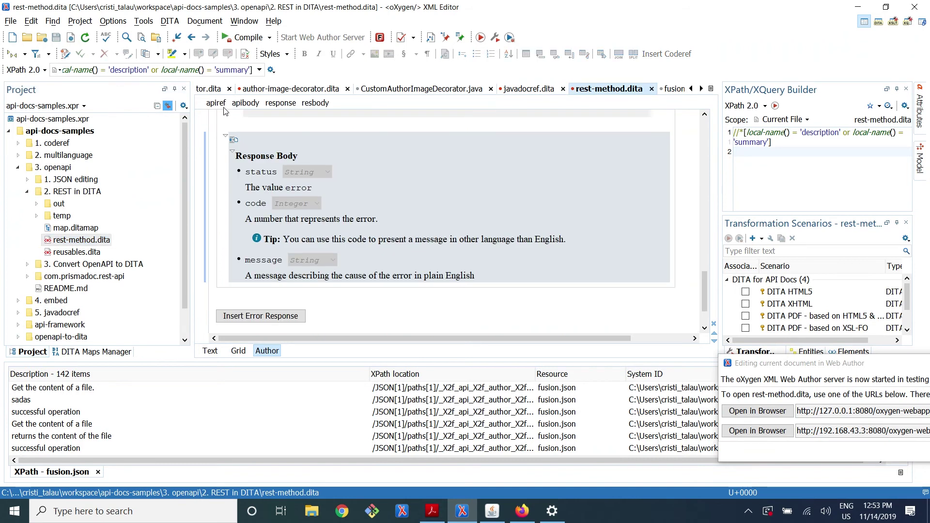
# Close the XPath - fusion.json results and minimize the XPath/XQuery Builder and Transformation Scenarios panels
pyautogui.scroll(15, 238, 231)
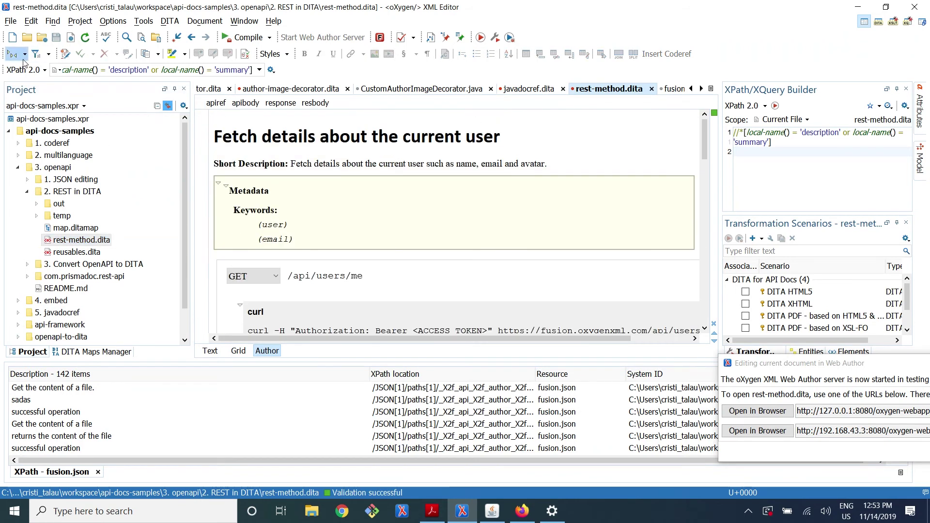
pyautogui.click(292, 208)
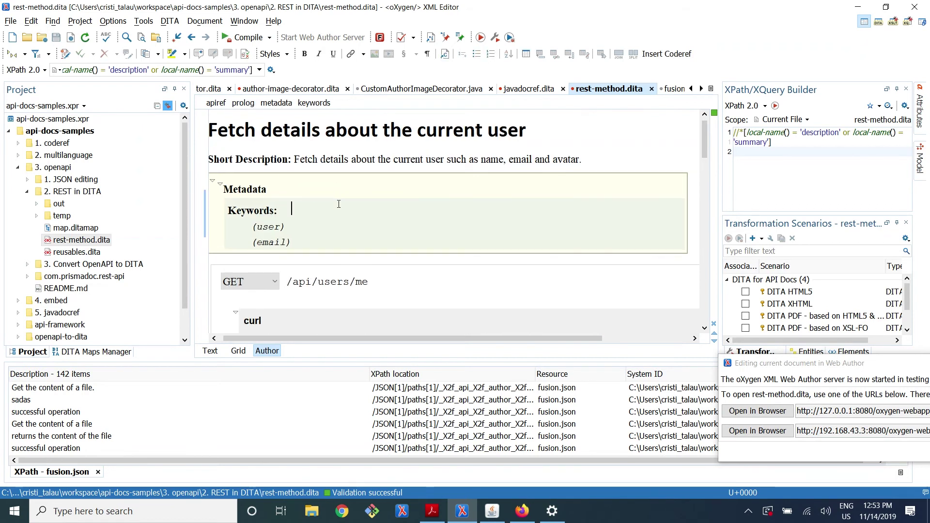
pyautogui.click(98, 472)
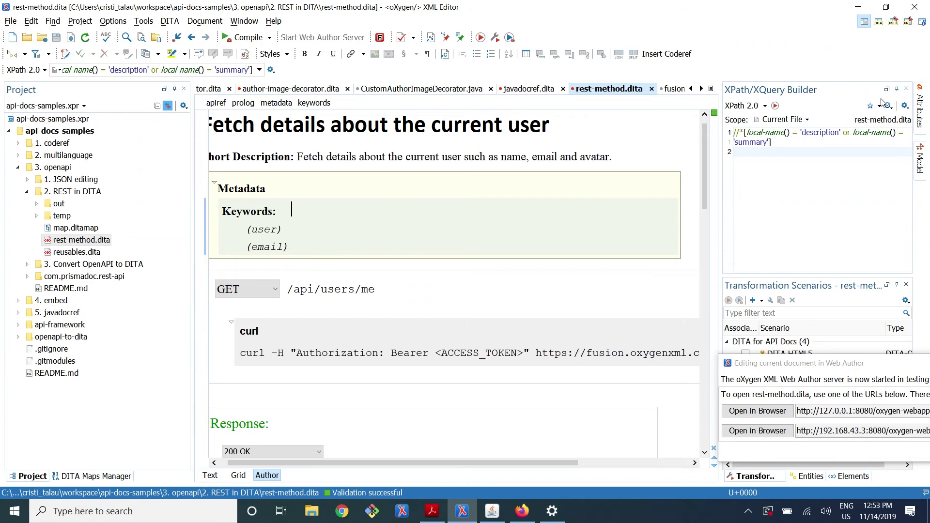
pyautogui.click(895, 90)
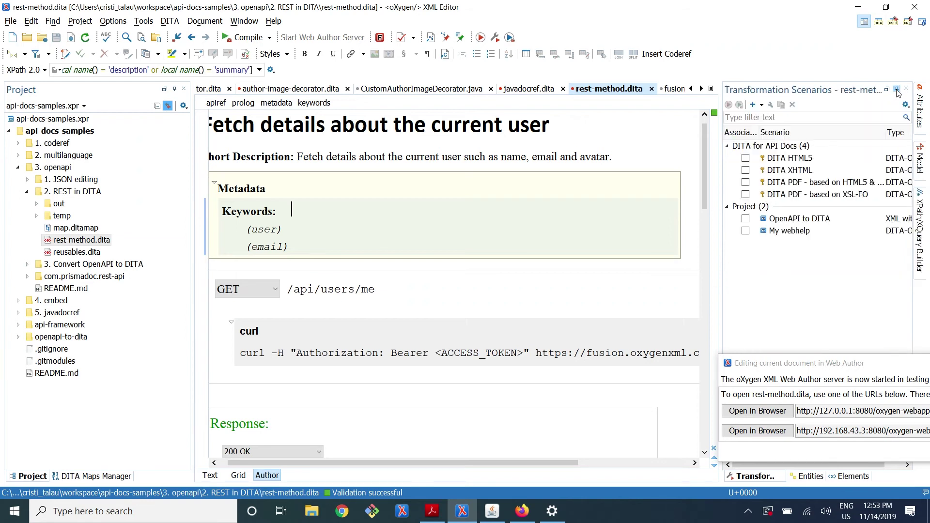
pyautogui.click(894, 91)
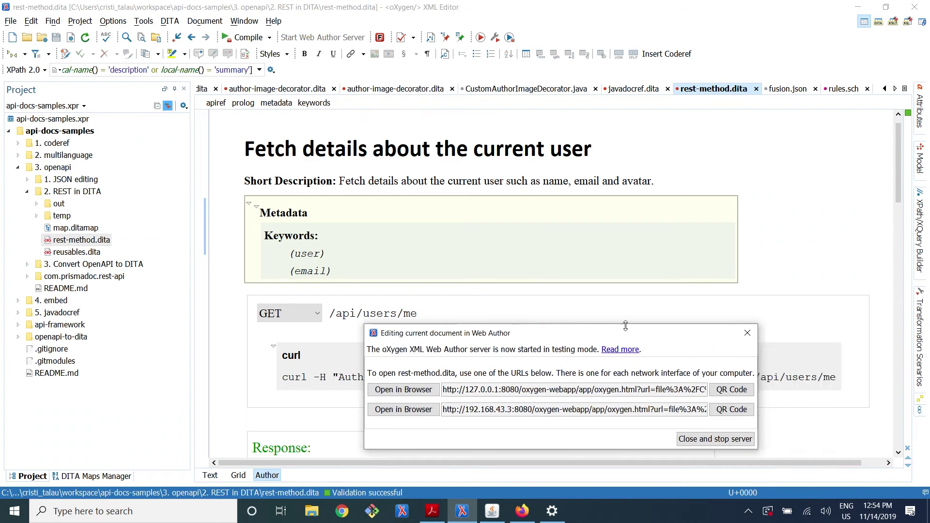
# Dismiss the Web Author server notice and select the topic title and short description
pyautogui.click(747, 332)
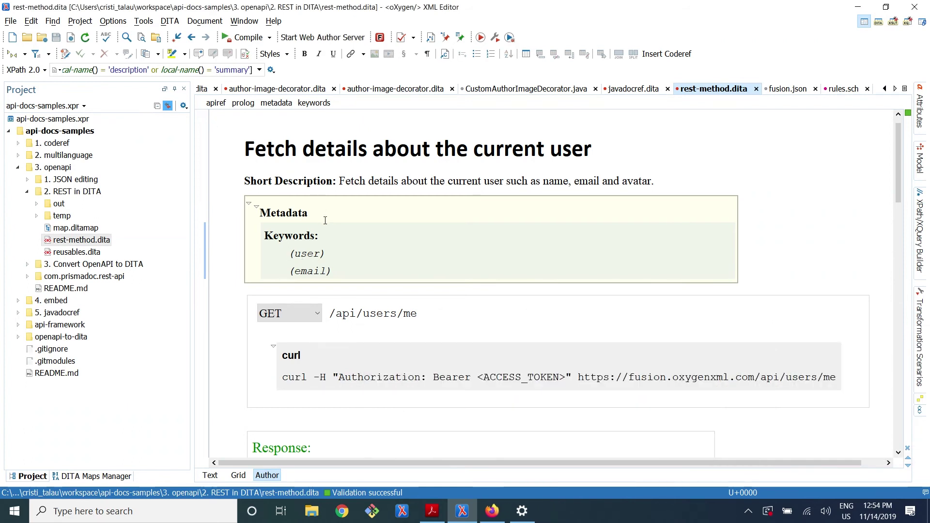
pyautogui.tripleClick(269, 149)
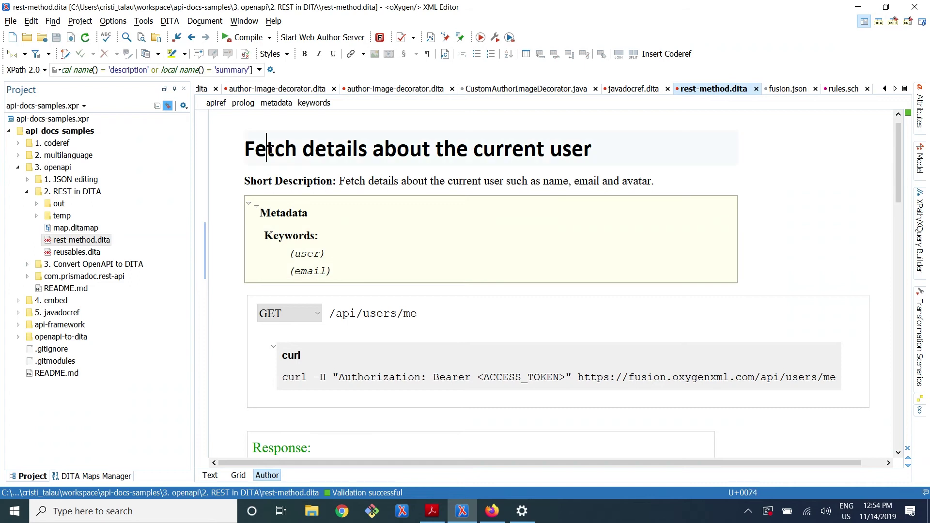
pyautogui.tripleClick(390, 181)
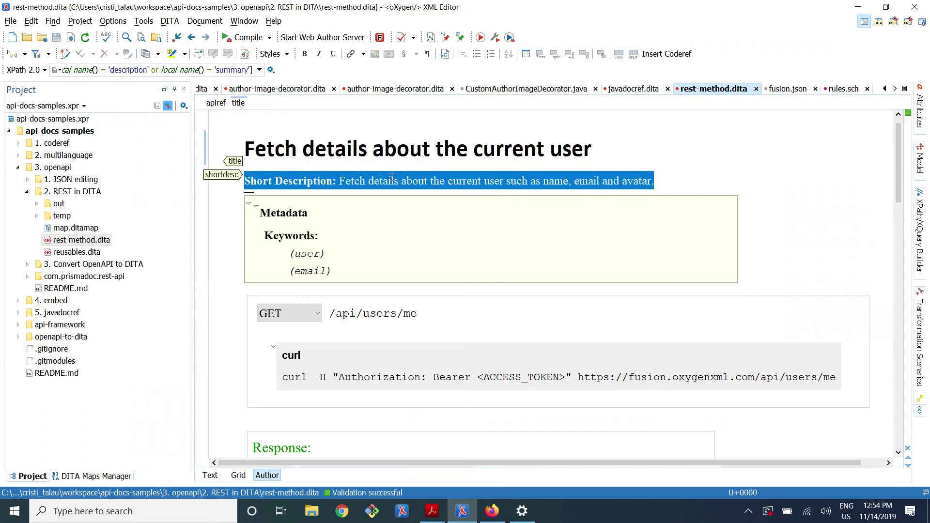
# Inspect the request's HTTP method list, keeping GET, and select 'me' in /api/users/me
pyautogui.click(372, 302)
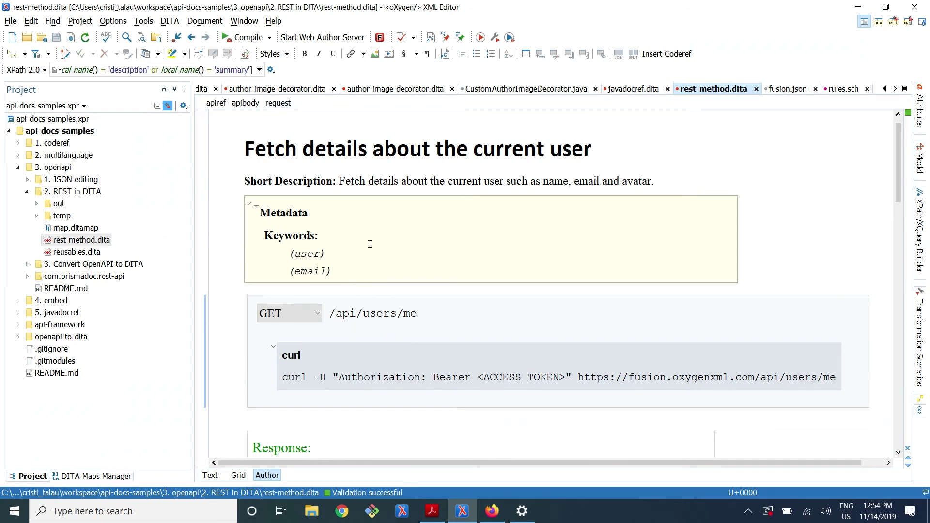
pyautogui.click(318, 315)
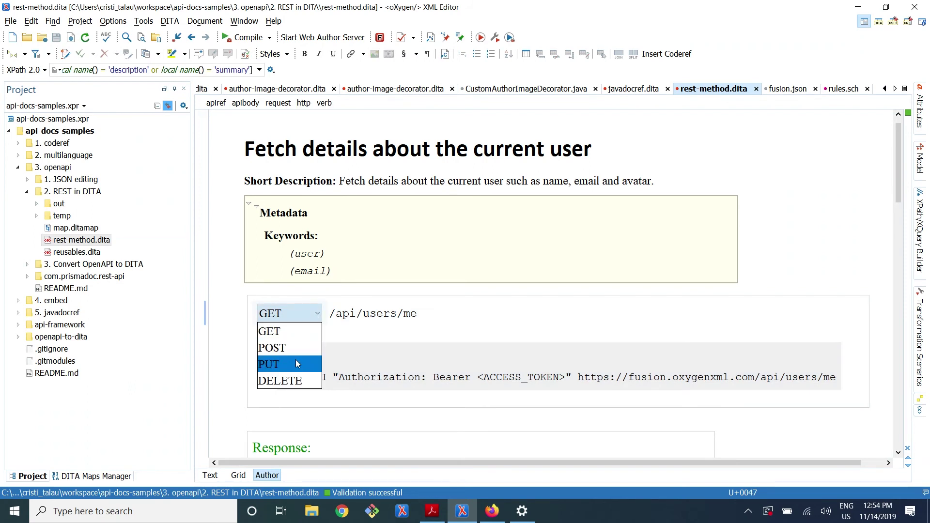
pyautogui.click(416, 313)
pyautogui.doubleClick(410, 312)
pyautogui.click(416, 313)
pyautogui.scroll(-2, 416, 313)
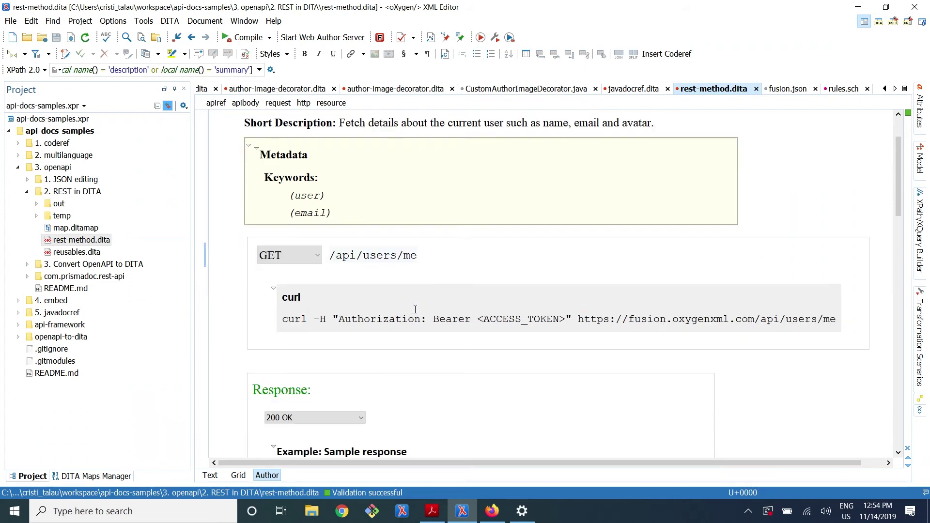
pyautogui.tripleClick(353, 320)
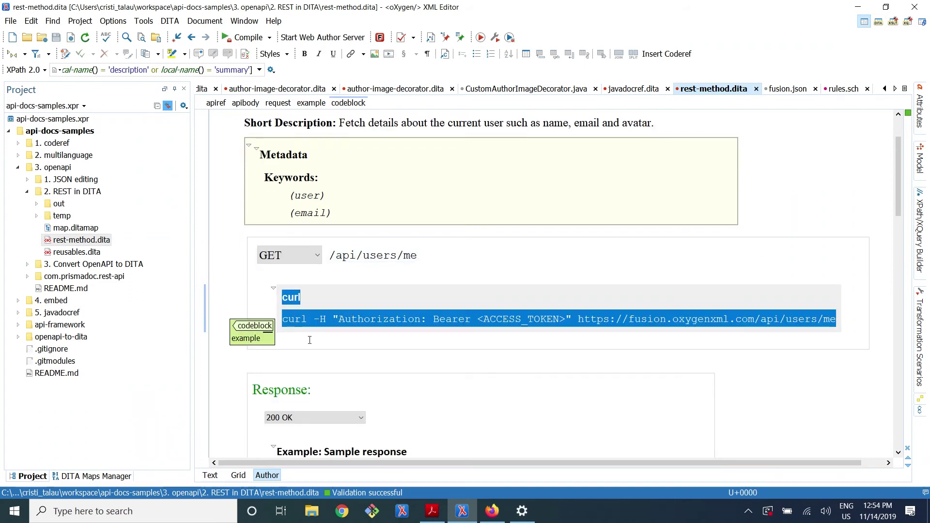
pyautogui.click(310, 340)
pyautogui.scroll(-2, 300, 412)
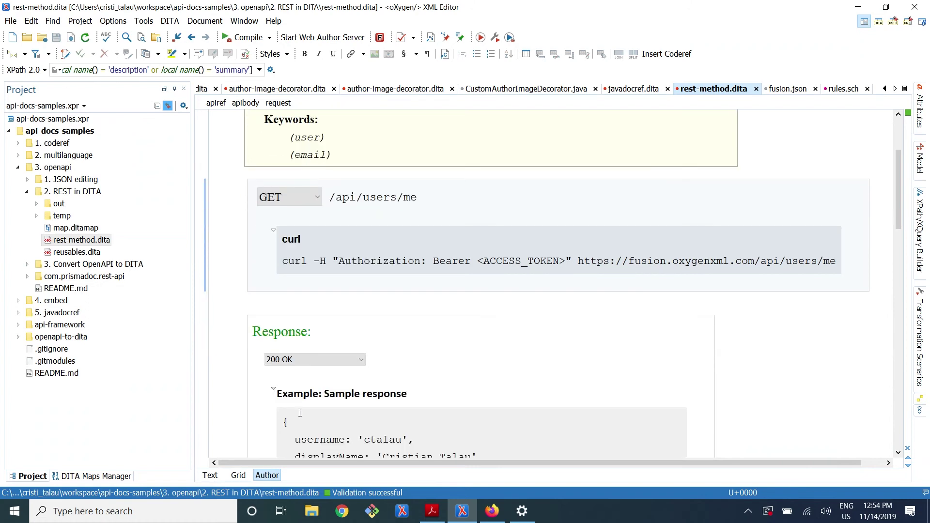
pyautogui.scroll(-4, 299, 413)
pyautogui.scroll(-1, 300, 413)
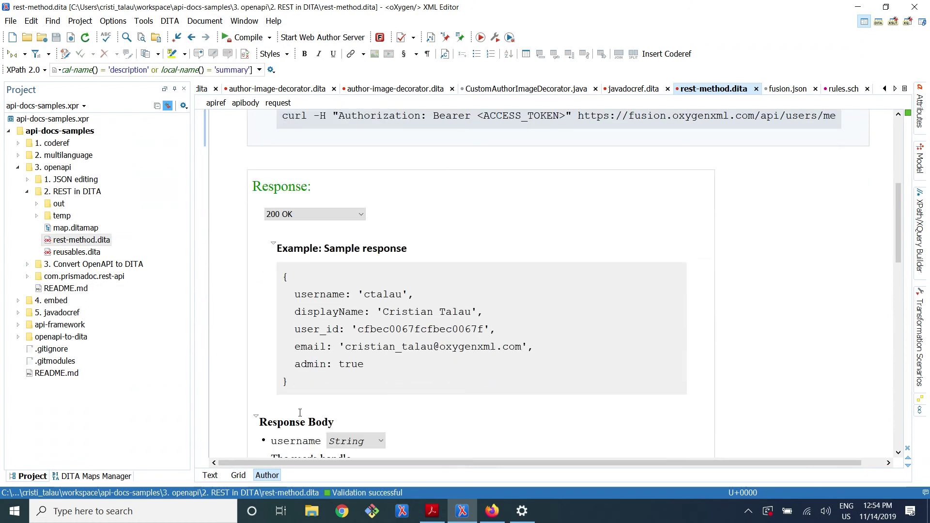
pyautogui.click(348, 213)
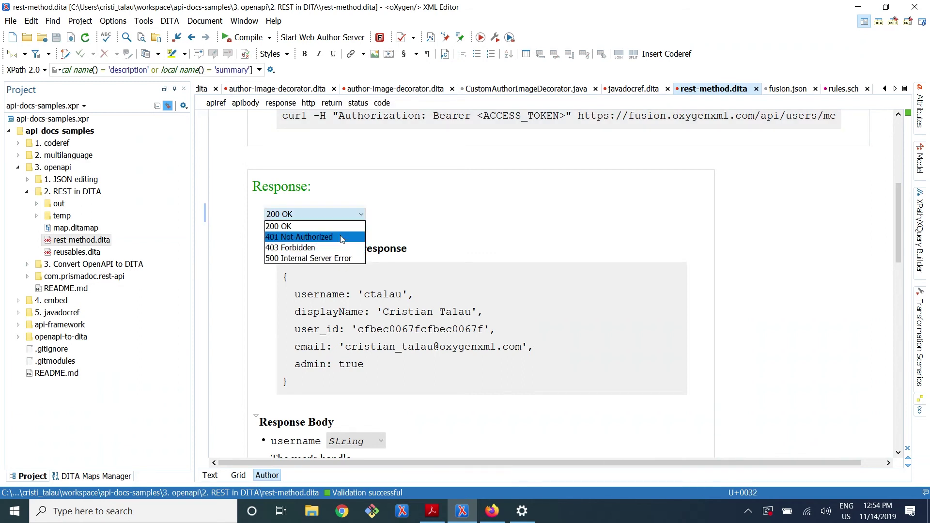
pyautogui.click(370, 204)
pyautogui.click(320, 306)
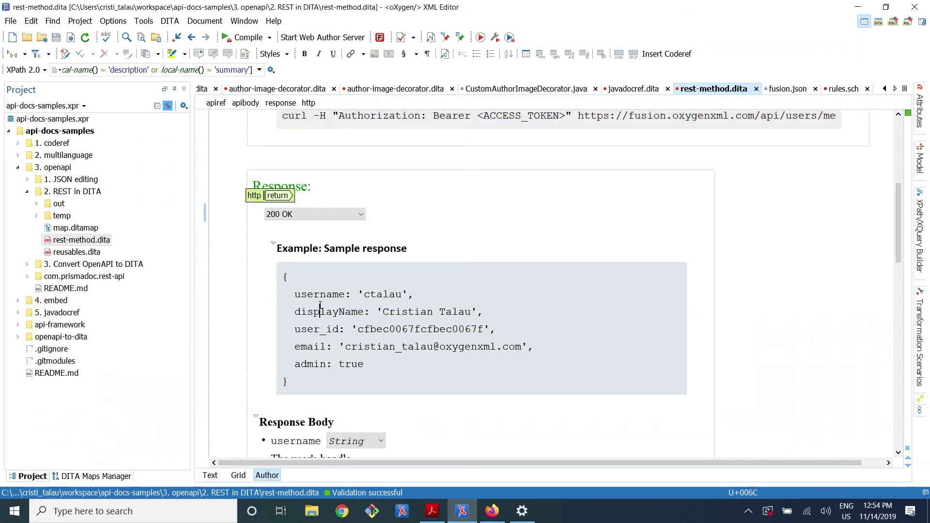
pyautogui.scroll(-3, 320, 306)
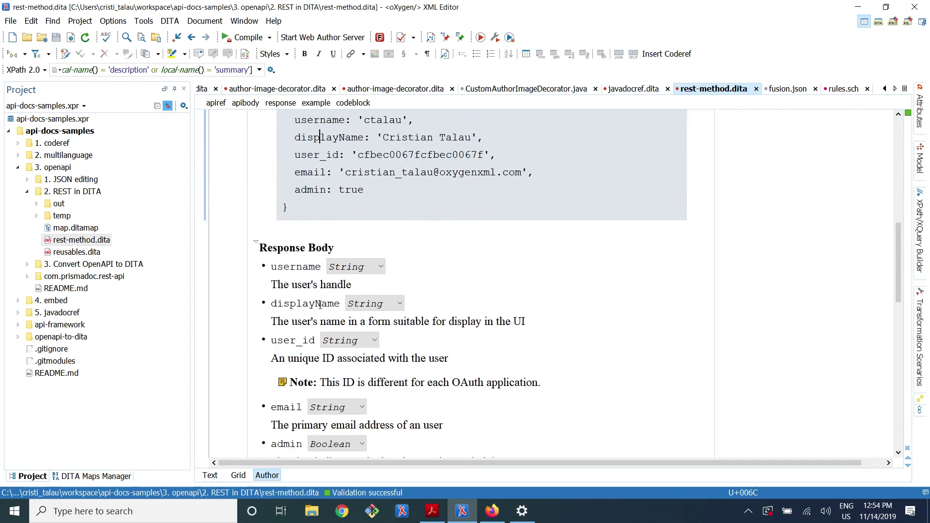
pyautogui.moveTo(271, 266); pyautogui.dragTo(310, 301)
pyautogui.doubleClick(322, 298)
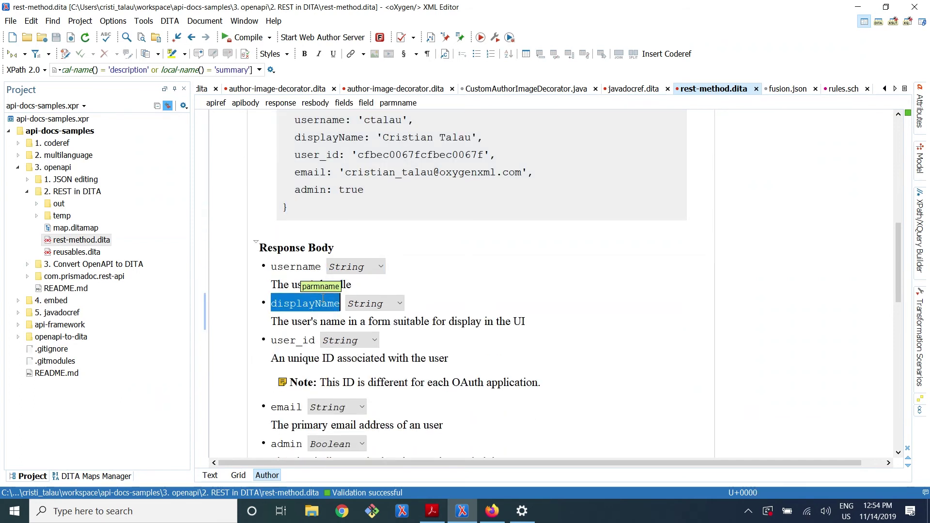
pyautogui.doubleClick(291, 265)
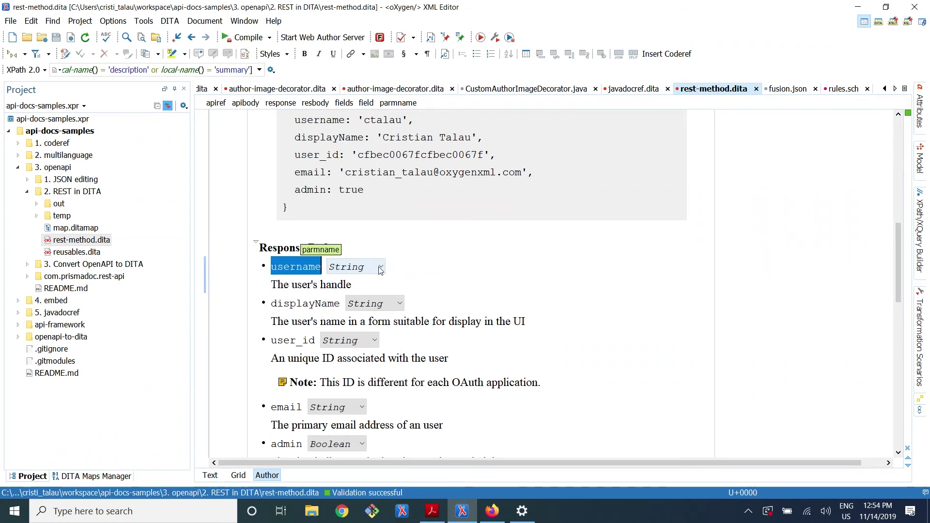
pyautogui.click(380, 266)
pyautogui.click(438, 263)
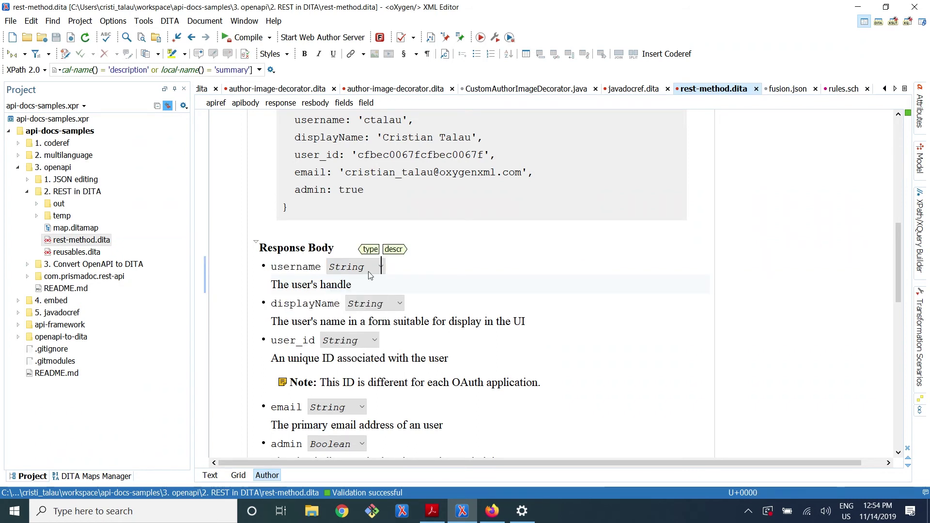
pyautogui.doubleClick(310, 284)
pyautogui.scroll(-2, 290, 315)
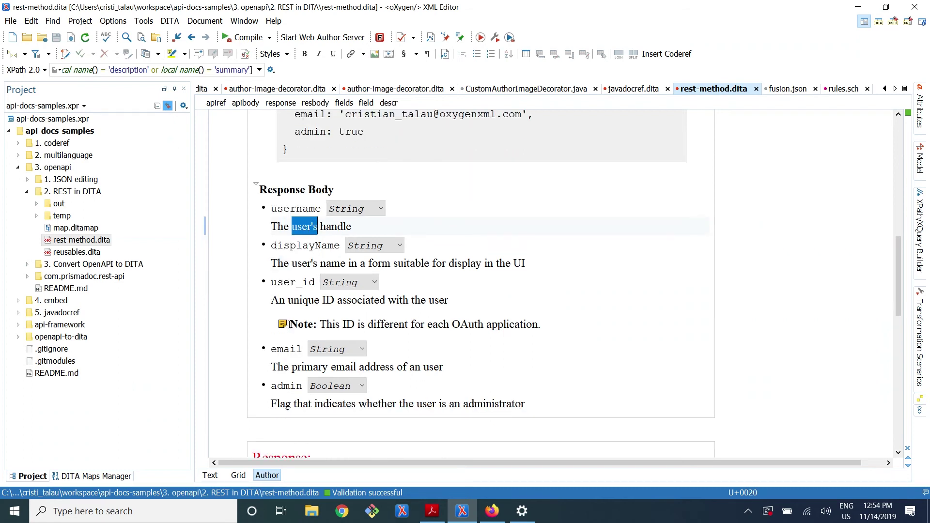
pyautogui.doubleClick(321, 323)
pyautogui.click(319, 323)
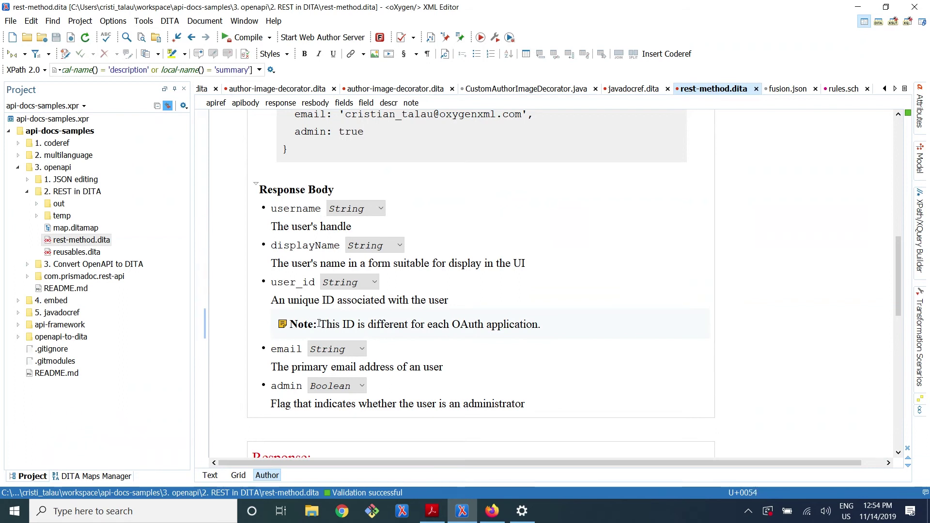
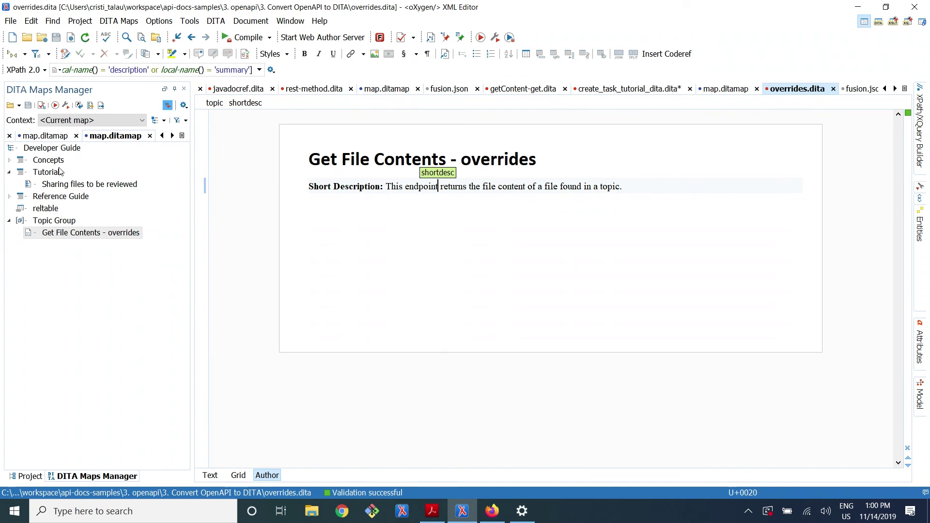
pyautogui.click(53, 186)
pyautogui.doubleClick(53, 185)
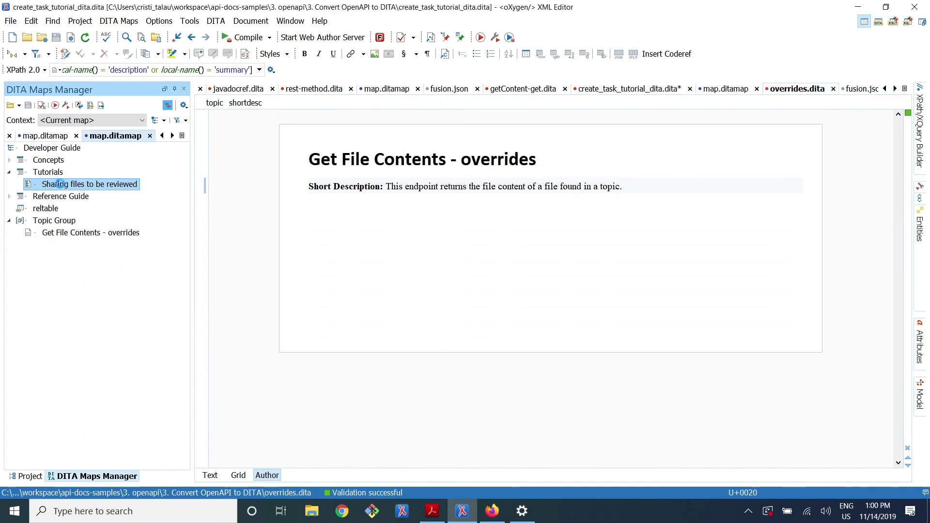
pyautogui.click(10, 196)
pyautogui.click(19, 209)
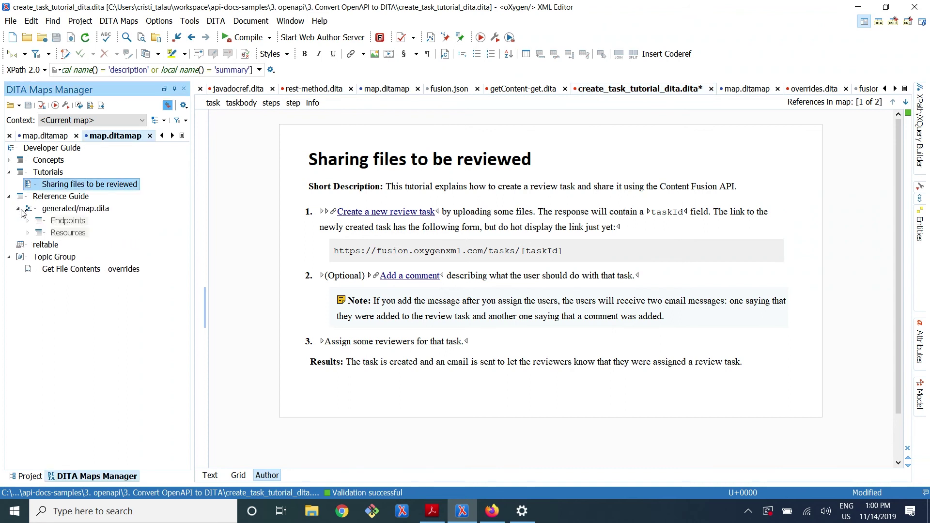
pyautogui.click(27, 221)
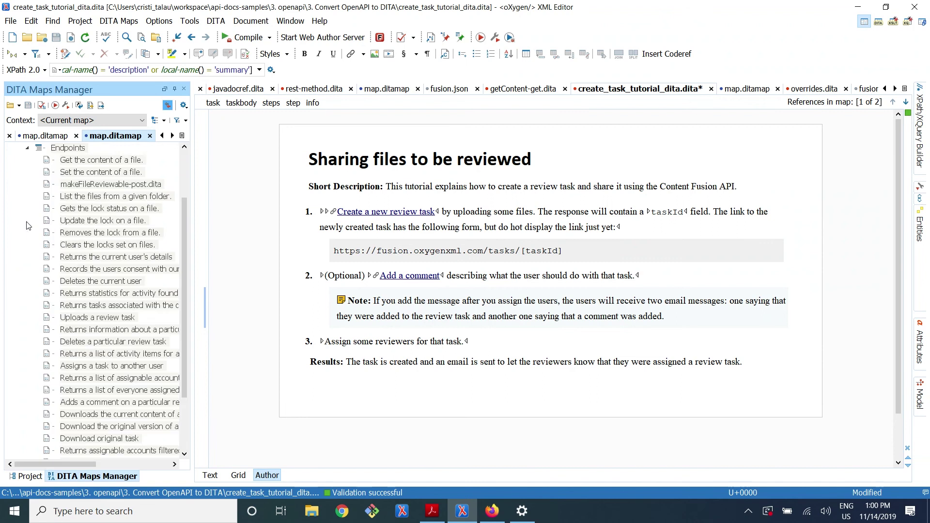
pyautogui.doubleClick(111, 161)
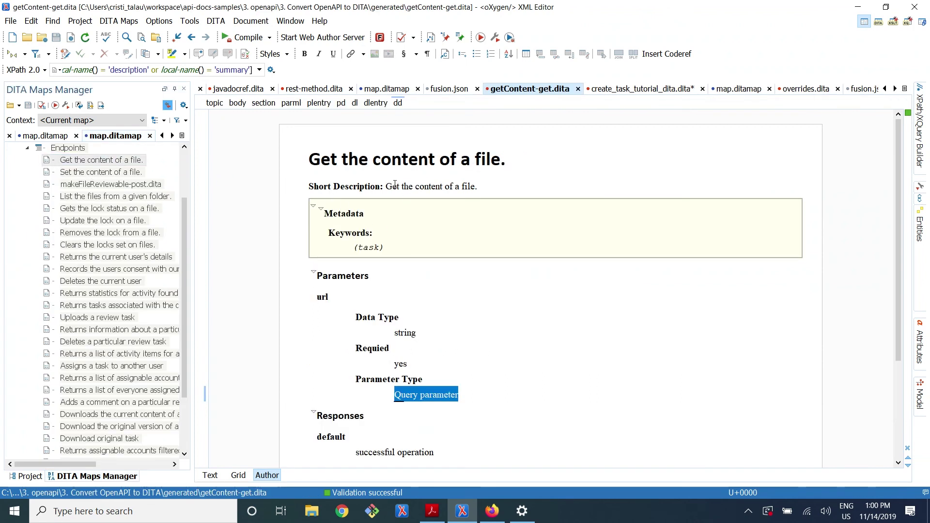
pyautogui.click(396, 185)
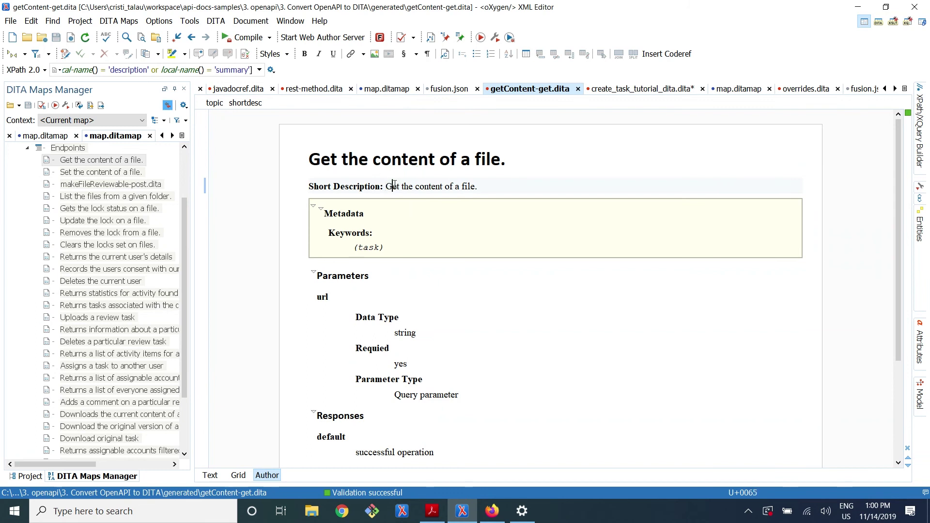
pyautogui.press('Right')
pyautogui.press('Right')
pyautogui.press('Right')
pyautogui.press('Right')
pyautogui.press('Right')
pyautogui.hotkey('ctrl', 'shift', 'Left')
pyautogui.hotkey('ctrl', 'shift', 'Left')
pyautogui.hotkey('ctrl', 'shift', 'Left')
pyautogui.hotkey('ctrl', 'shift', 'Left')
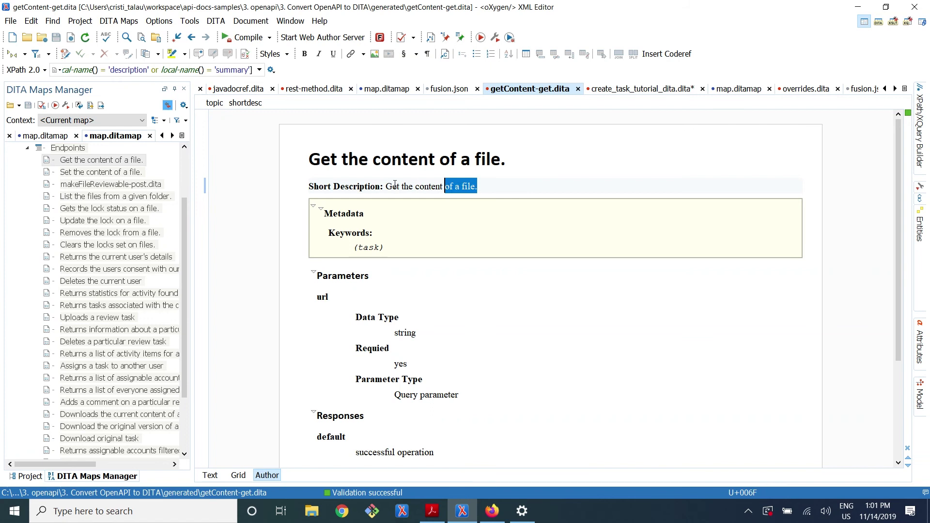
pyautogui.click(27, 149)
pyautogui.click(64, 269)
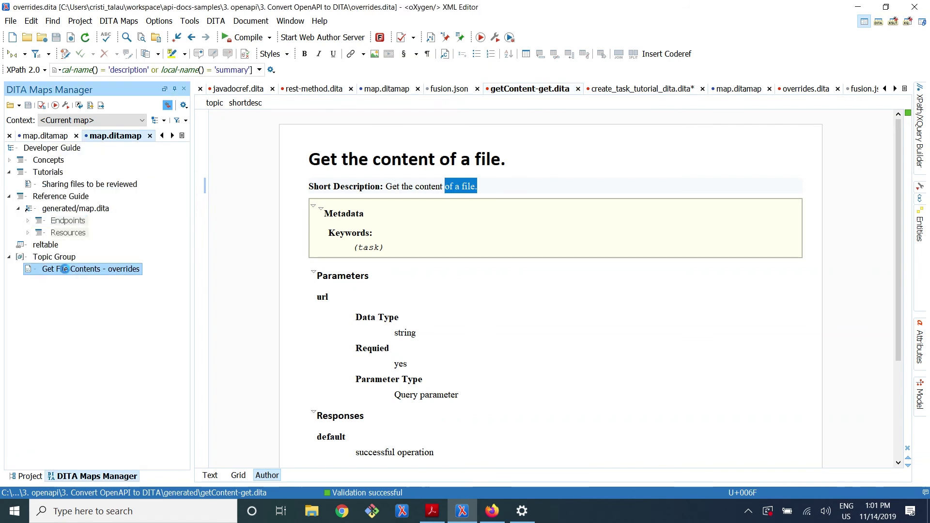
pyautogui.click(405, 188)
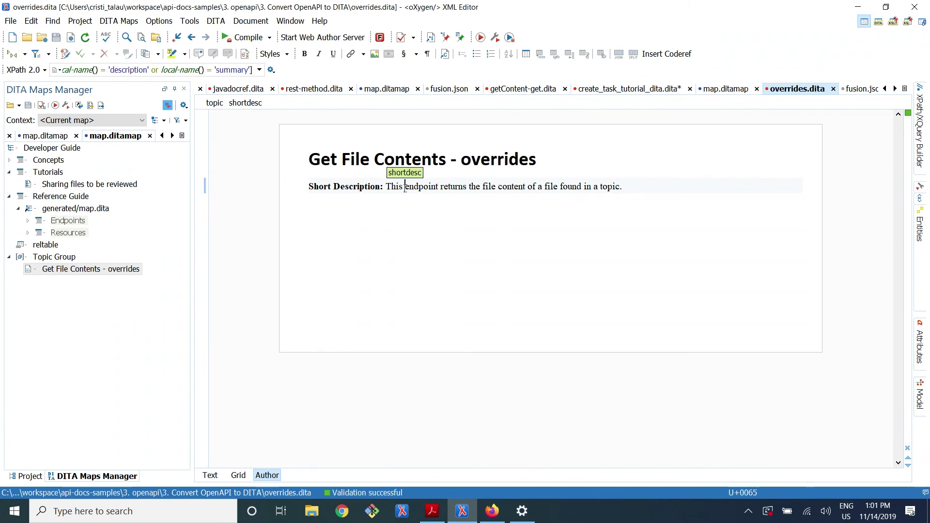
# Push the overrides short description to replace the getContent-get topic's short description, then save
pyautogui.click(216, 21)
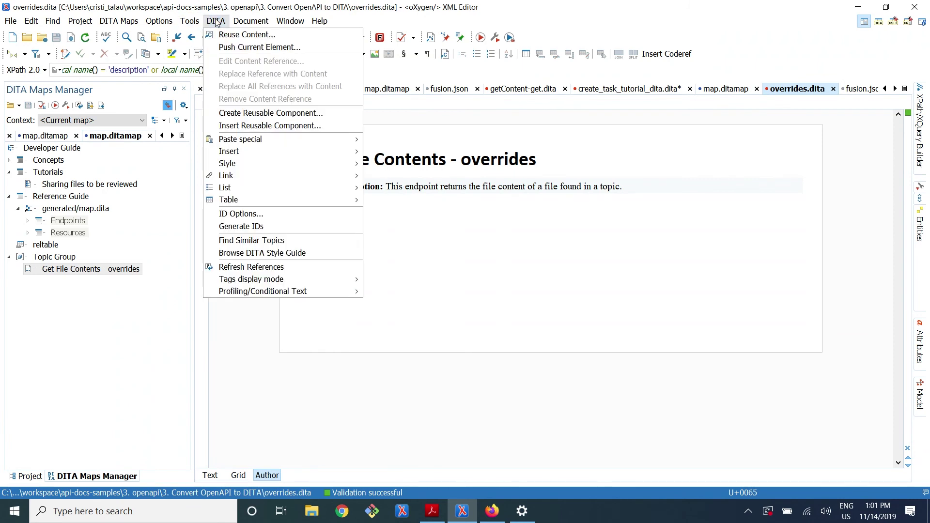
pyautogui.click(431, 192)
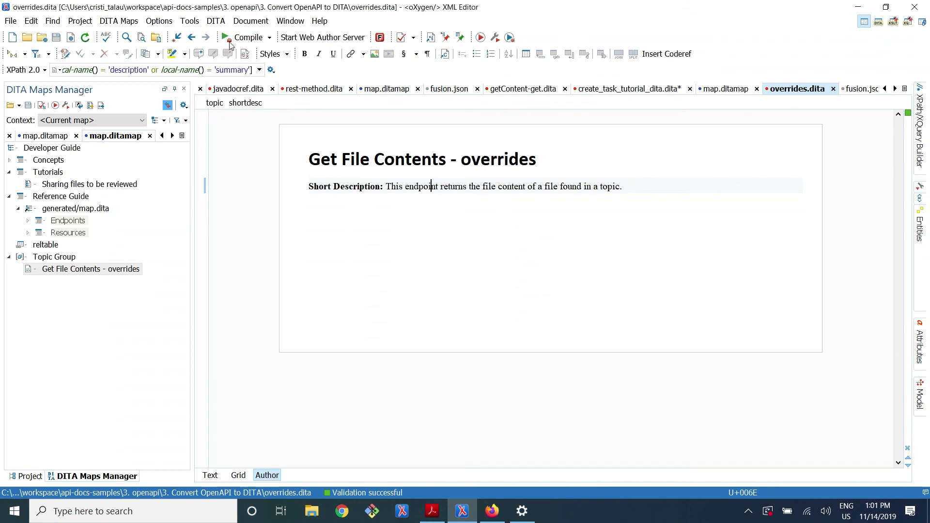
pyautogui.click(215, 21)
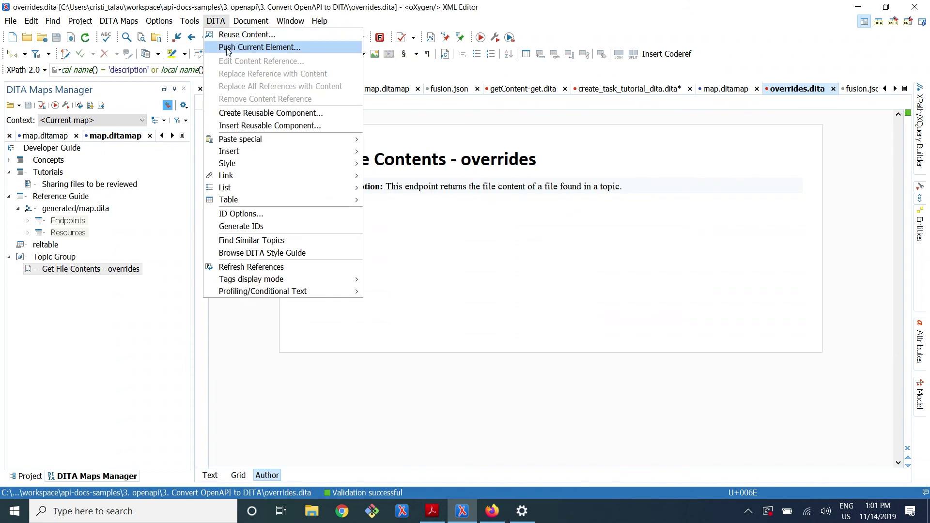
pyautogui.click(227, 48)
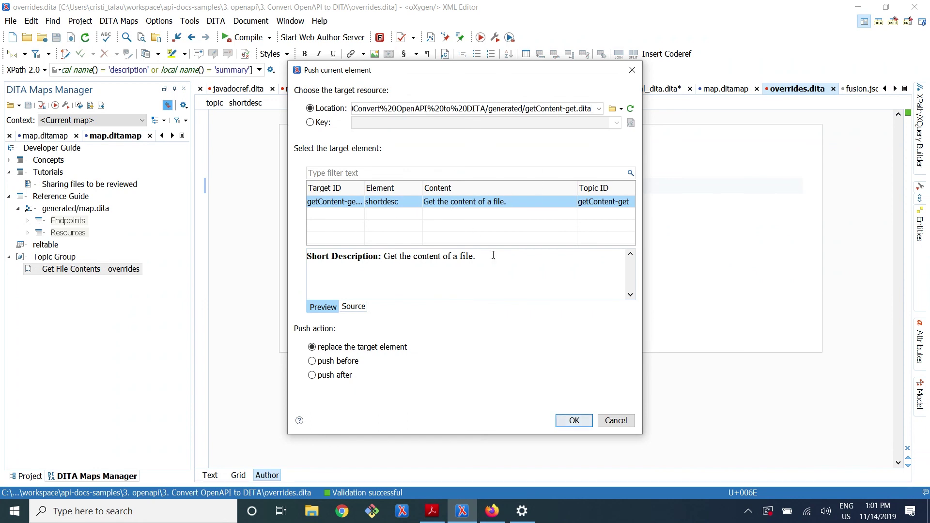
pyautogui.click(574, 420)
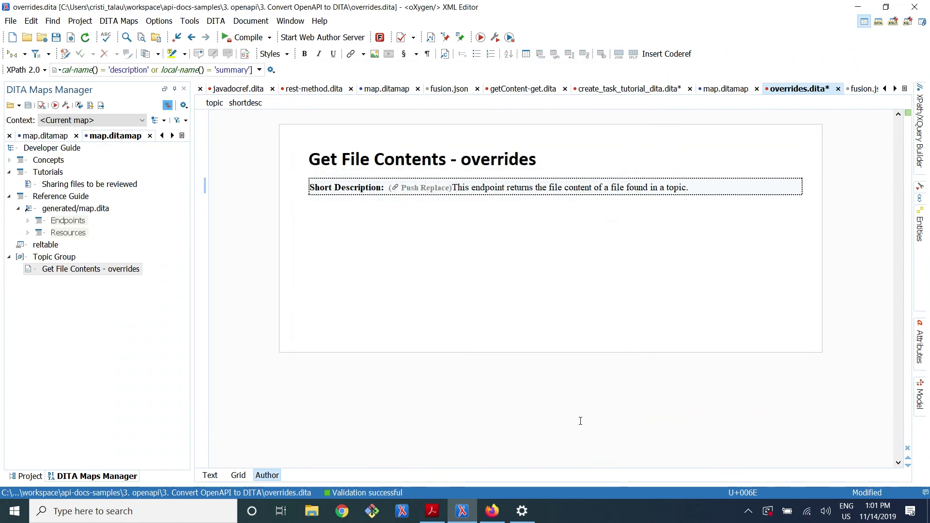
pyautogui.hotkey('ctrl', 's')
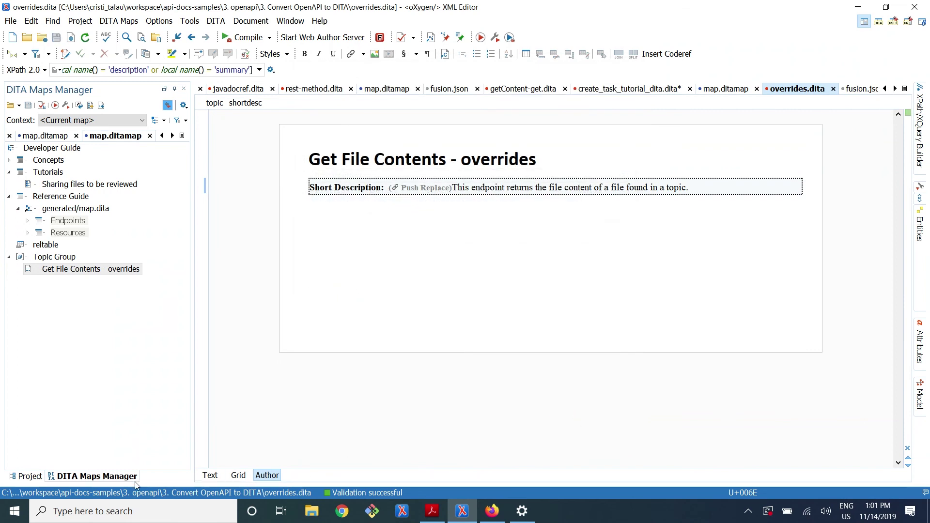
# Open out/webhelp-responsive/index.html from the Project view in Firefox
pyautogui.click(29, 476)
pyautogui.click(80, 301)
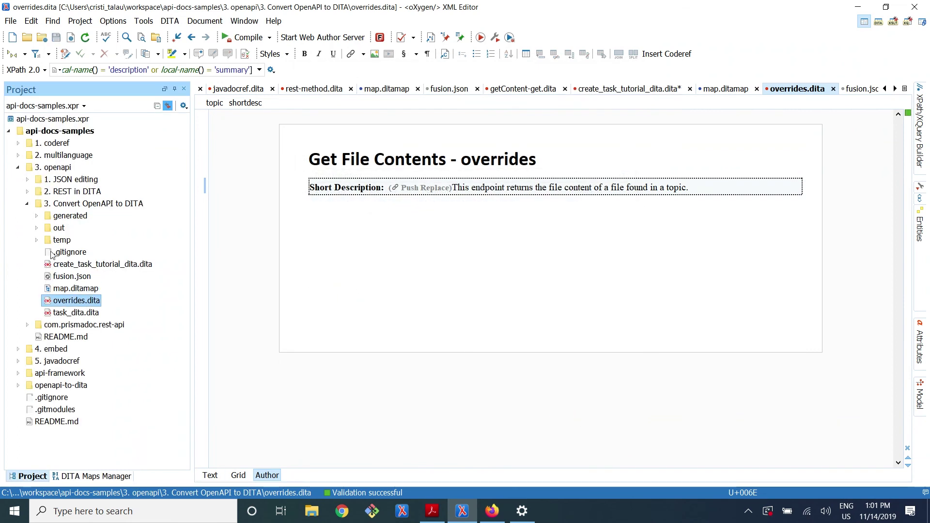
pyautogui.click(36, 228)
pyautogui.click(46, 240)
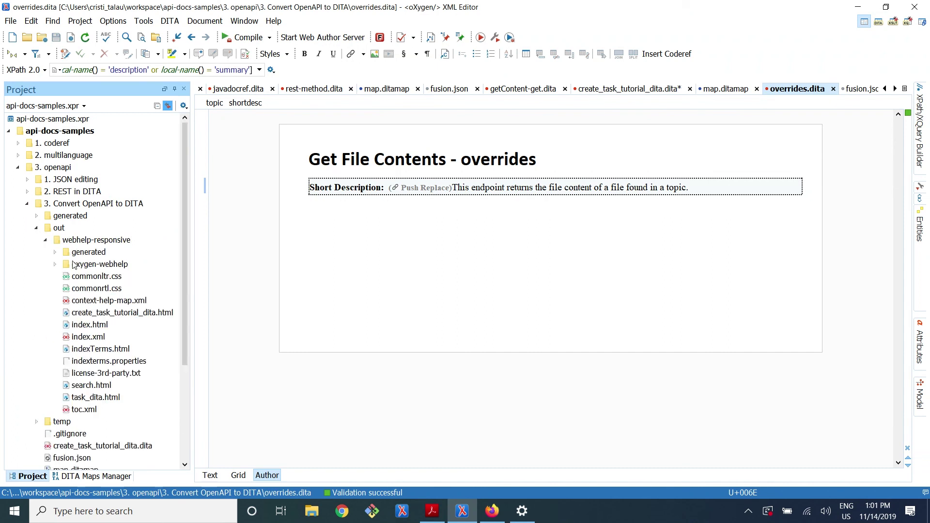
pyautogui.moveTo(93, 326); pyautogui.dragTo(422, 13)
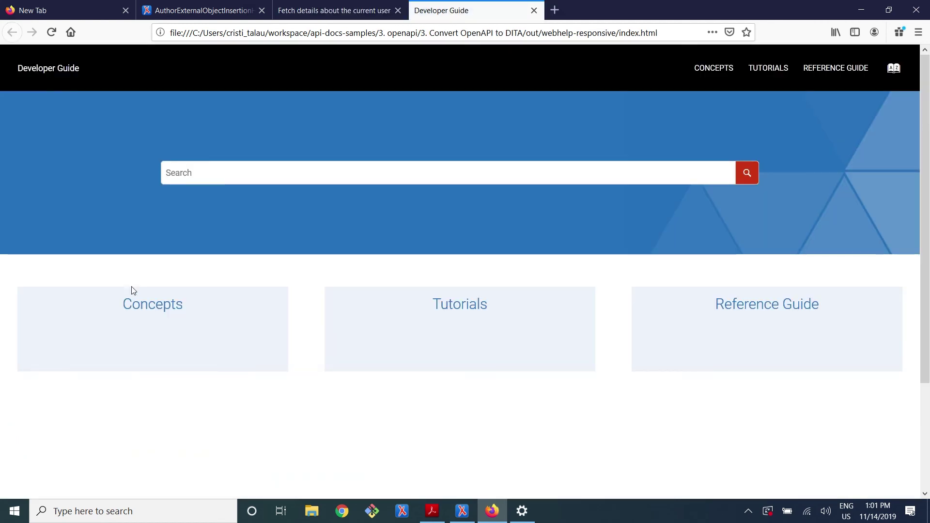
# Check the Review Task concept, then follow the Sharing files tutorial's link to the upload endpoint
pyautogui.click(152, 305)
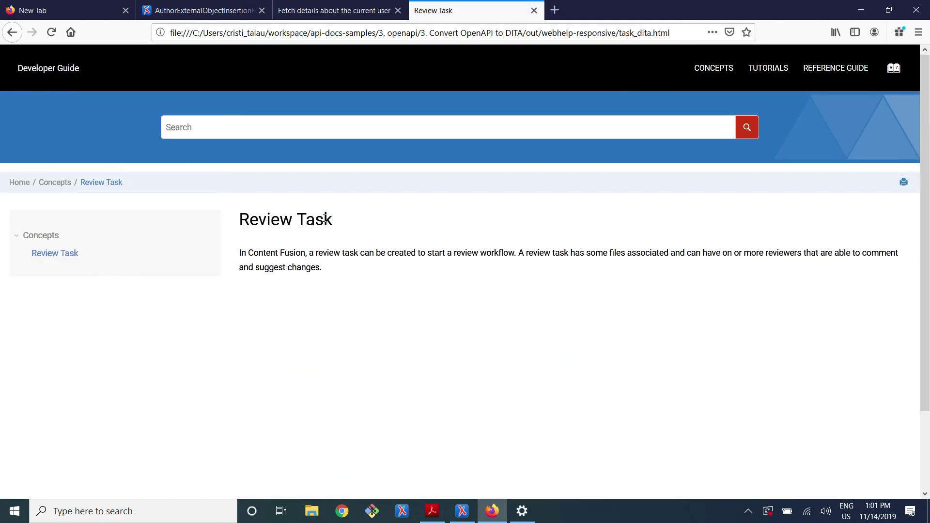
pyautogui.click(57, 183)
pyautogui.click(19, 183)
pyautogui.click(450, 310)
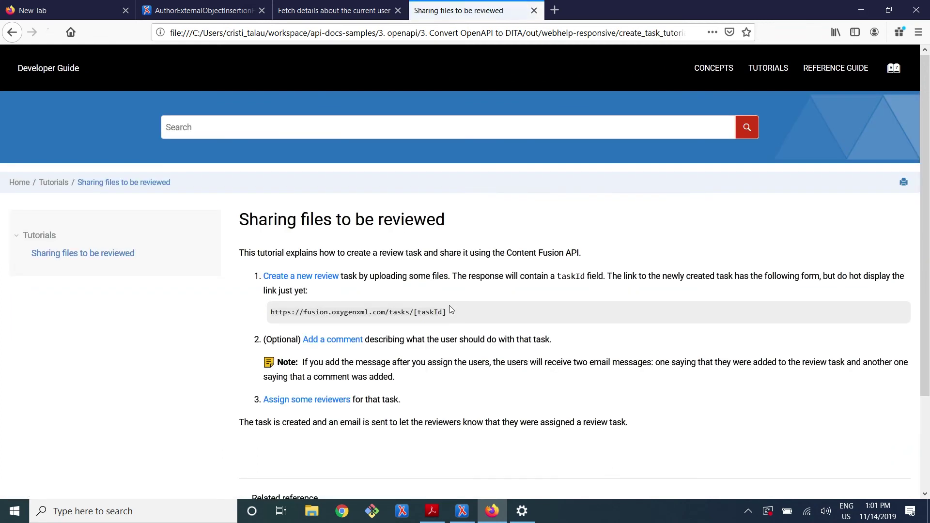
pyautogui.click(308, 278)
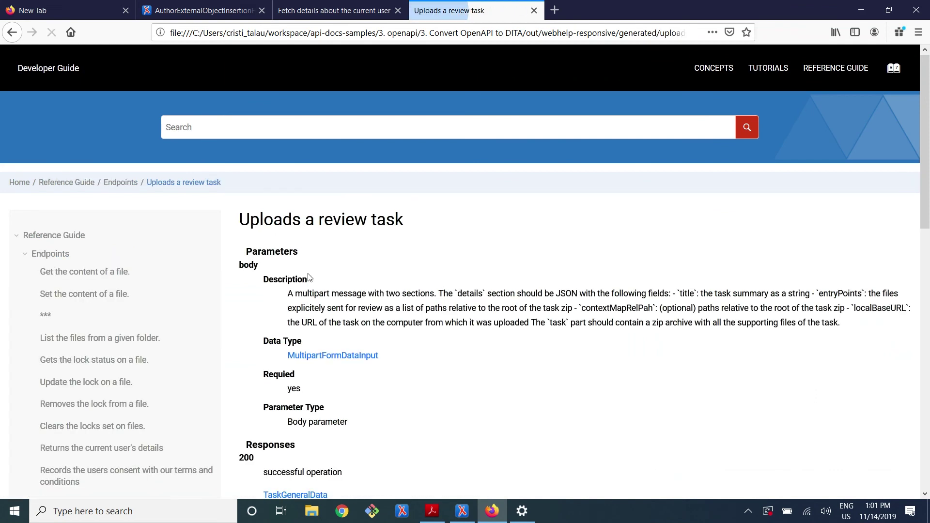
pyautogui.scroll(-5, 326, 312)
pyautogui.scroll(5, 326, 309)
pyautogui.hotkey('alt', 'Left')
# Follow the related Uploads a review task reference and its related link back to the tutorial
pyautogui.scroll(-3, 322, 356)
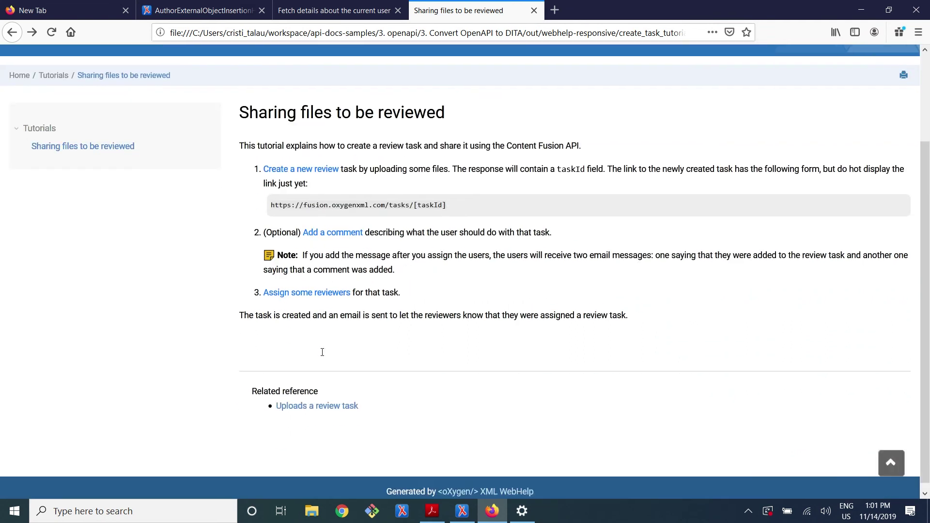
pyautogui.click(315, 398)
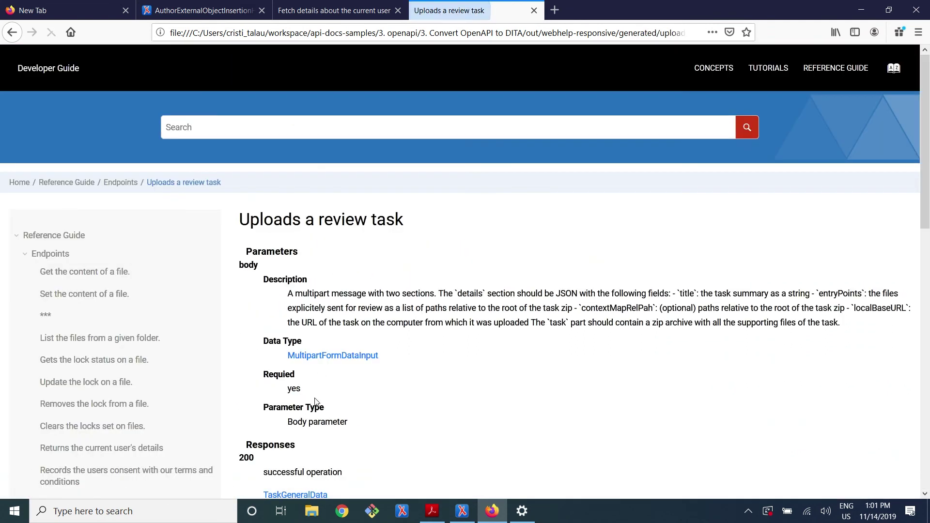
pyautogui.scroll(-10, 316, 400)
pyautogui.scroll(4, 316, 402)
pyautogui.scroll(1, 317, 402)
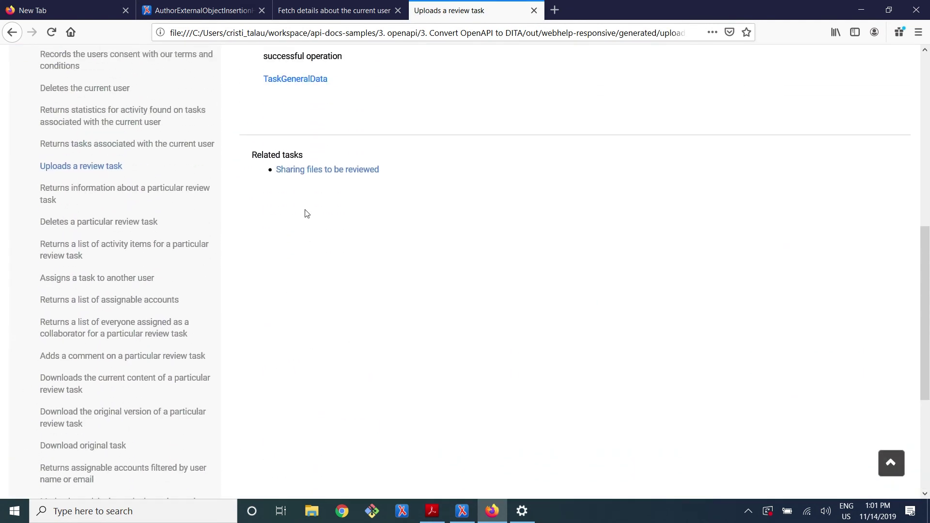
pyautogui.click(310, 173)
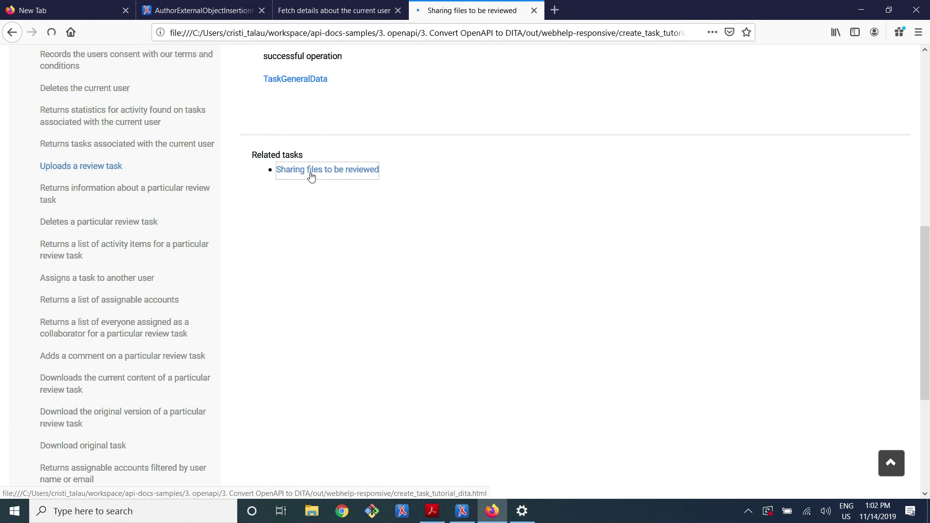
pyautogui.click(18, 182)
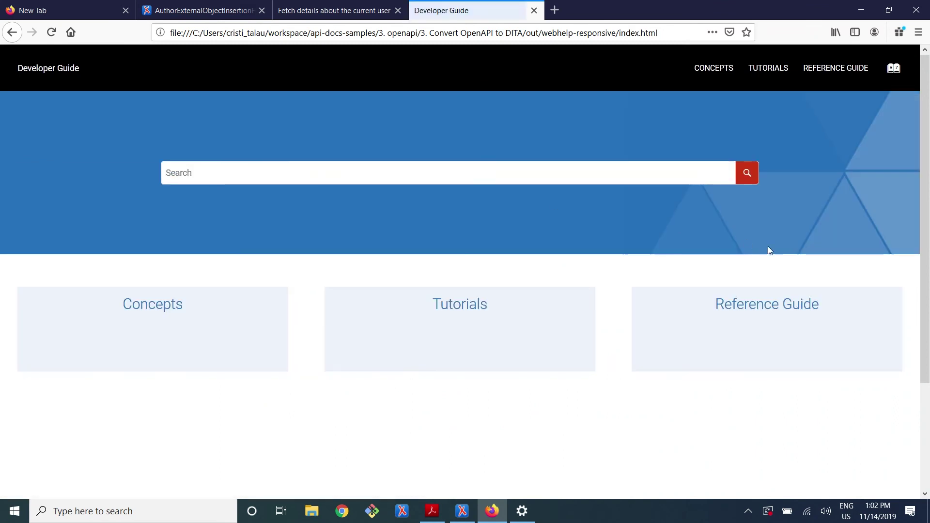
# Verify the pushed short description on the 'Get the content of a file.' Reference Guide topic
pyautogui.click(773, 312)
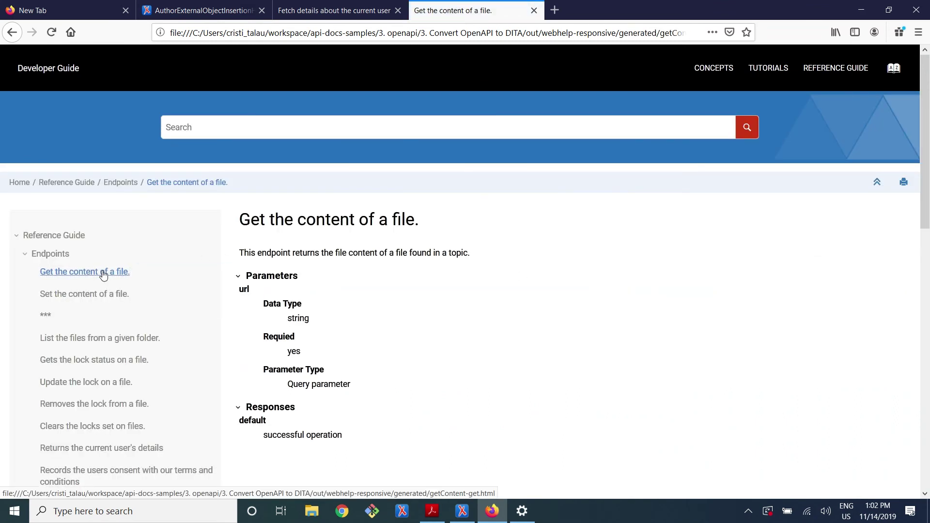
pyautogui.click(103, 273)
pyautogui.moveTo(239, 253); pyautogui.dragTo(464, 265)
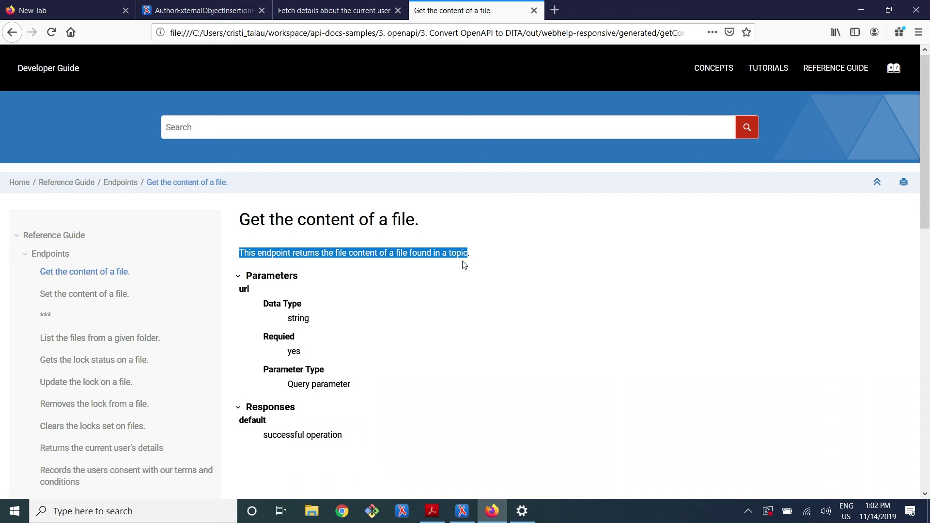
pyautogui.hotkey('alt', 'Tab')
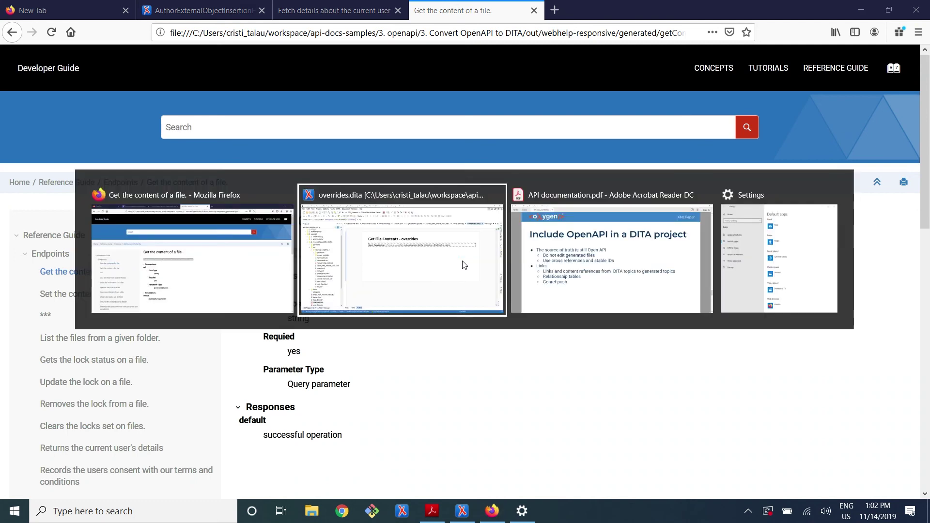
pyautogui.hotkey('alt', 'Tab')
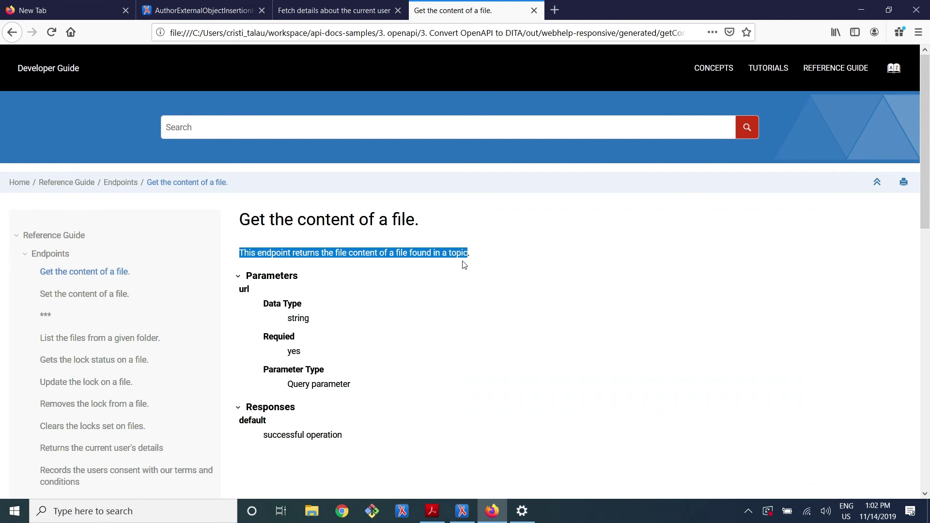
pyautogui.hotkey('alt', 'Tab')
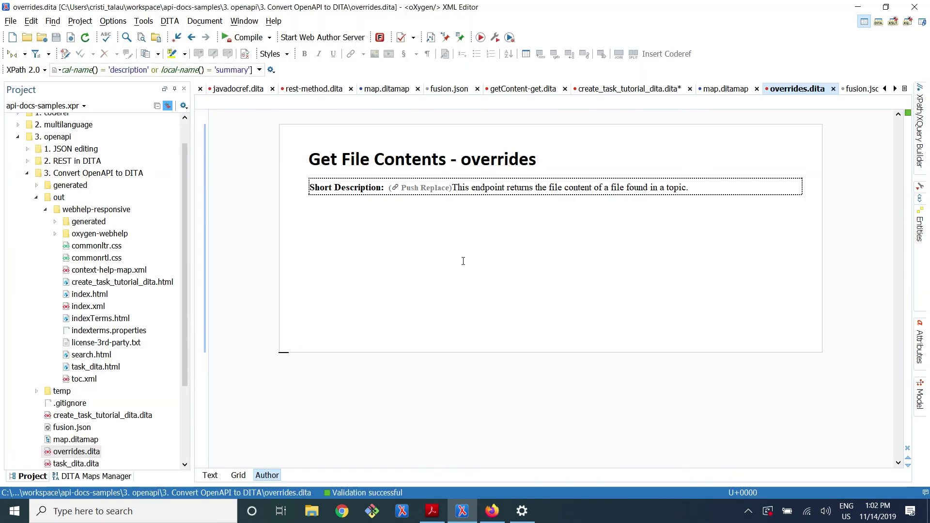
pyautogui.click(431, 511)
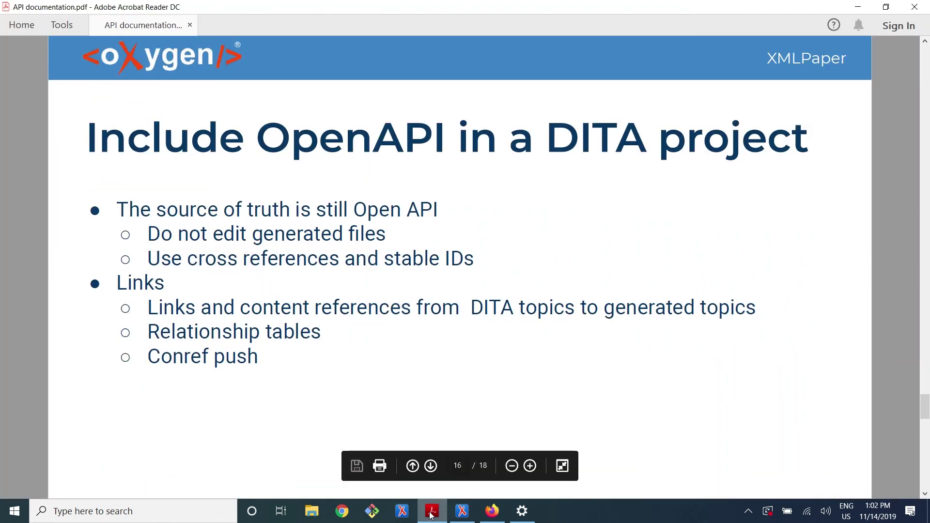
# Page through the API documentation slides to the closing 'THANK YOU! Any questions?' page
pyautogui.press('pagedown')
pyautogui.press('pagedown')
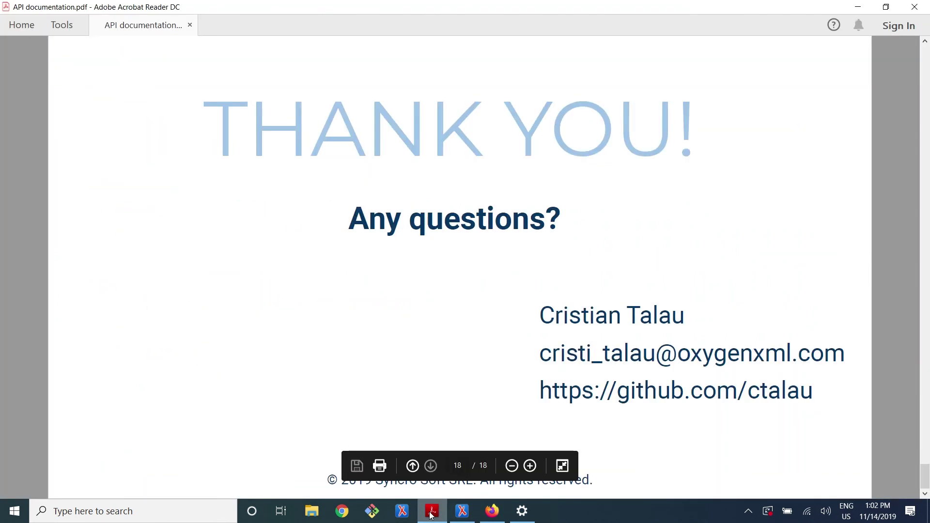
pyautogui.press('pageup')
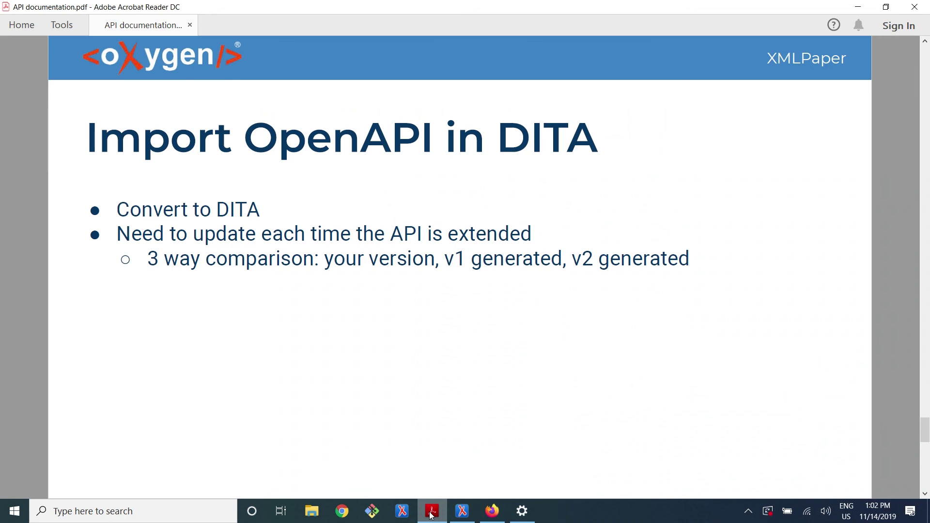
pyautogui.press('pagedown')
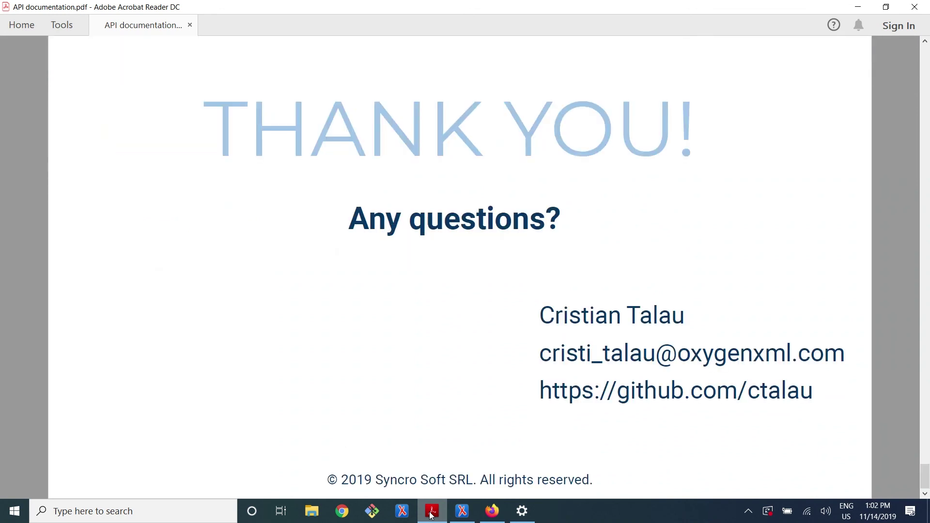